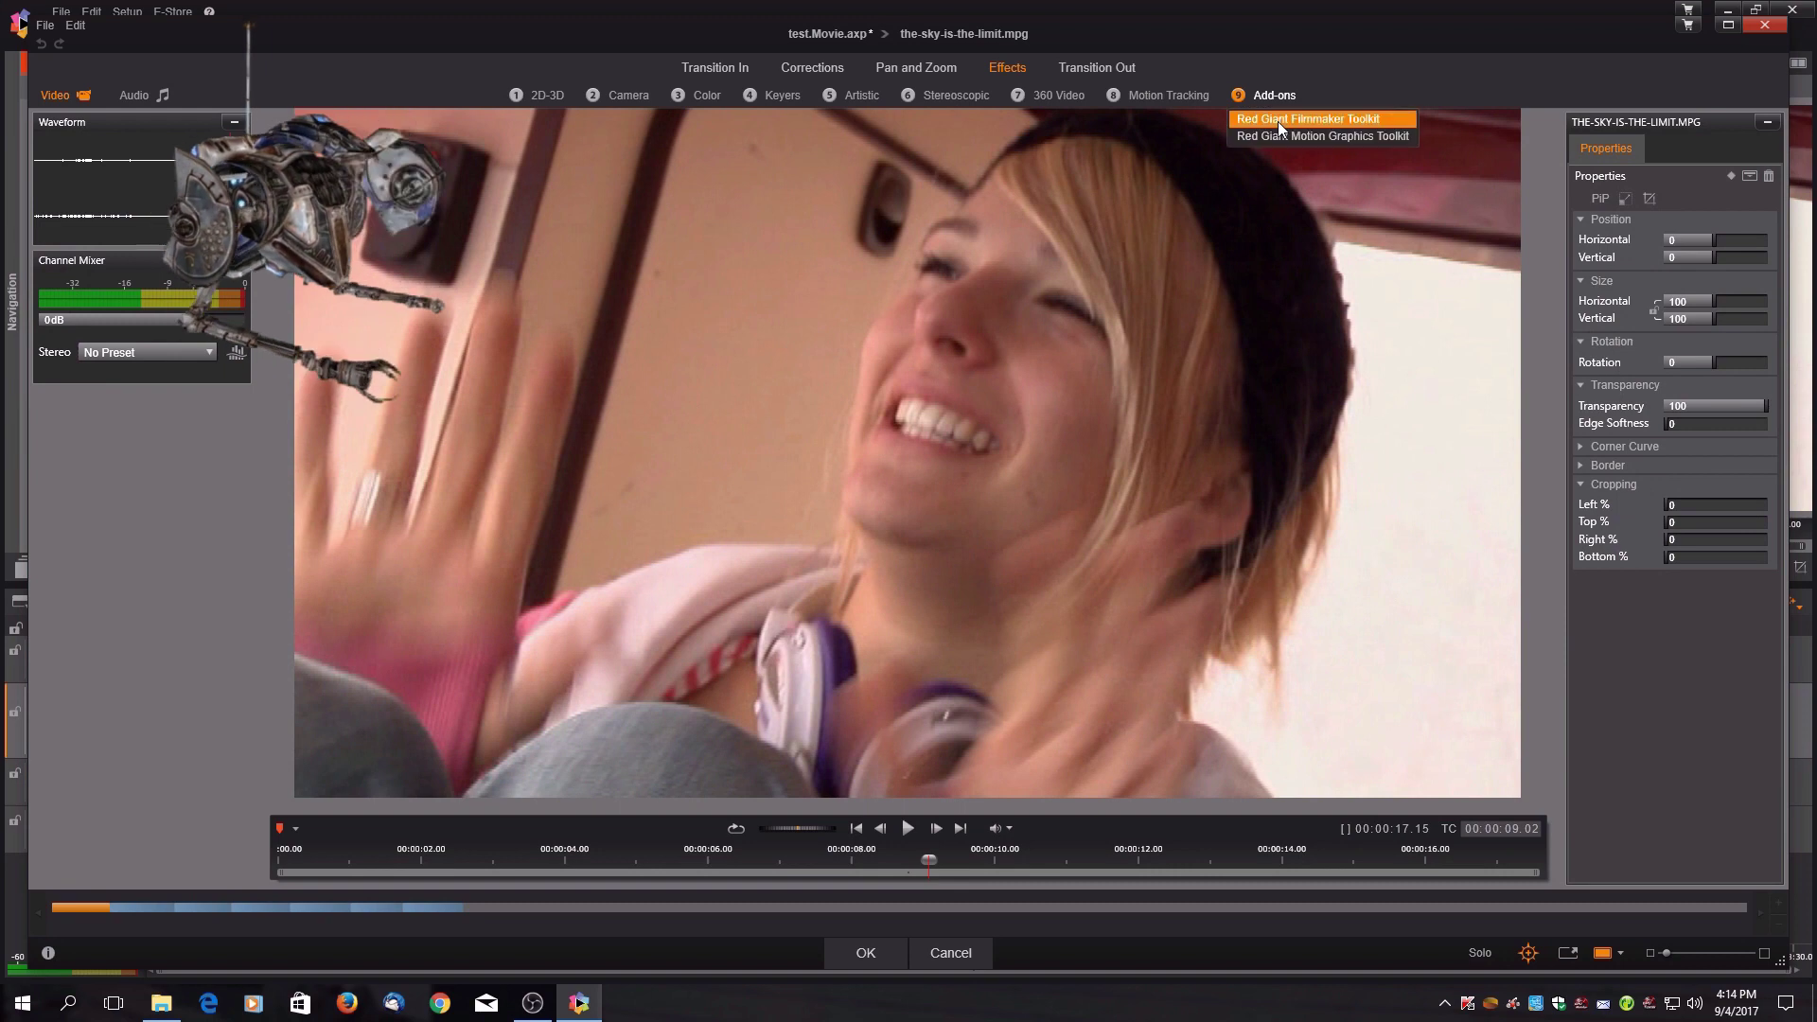
Add the Magic Bullet Looks effect from the Red Giant Filmmaker Toolkit to the clip, try to open its plug-in interface, and accept the effect.
click(1277, 121)
click(404, 182)
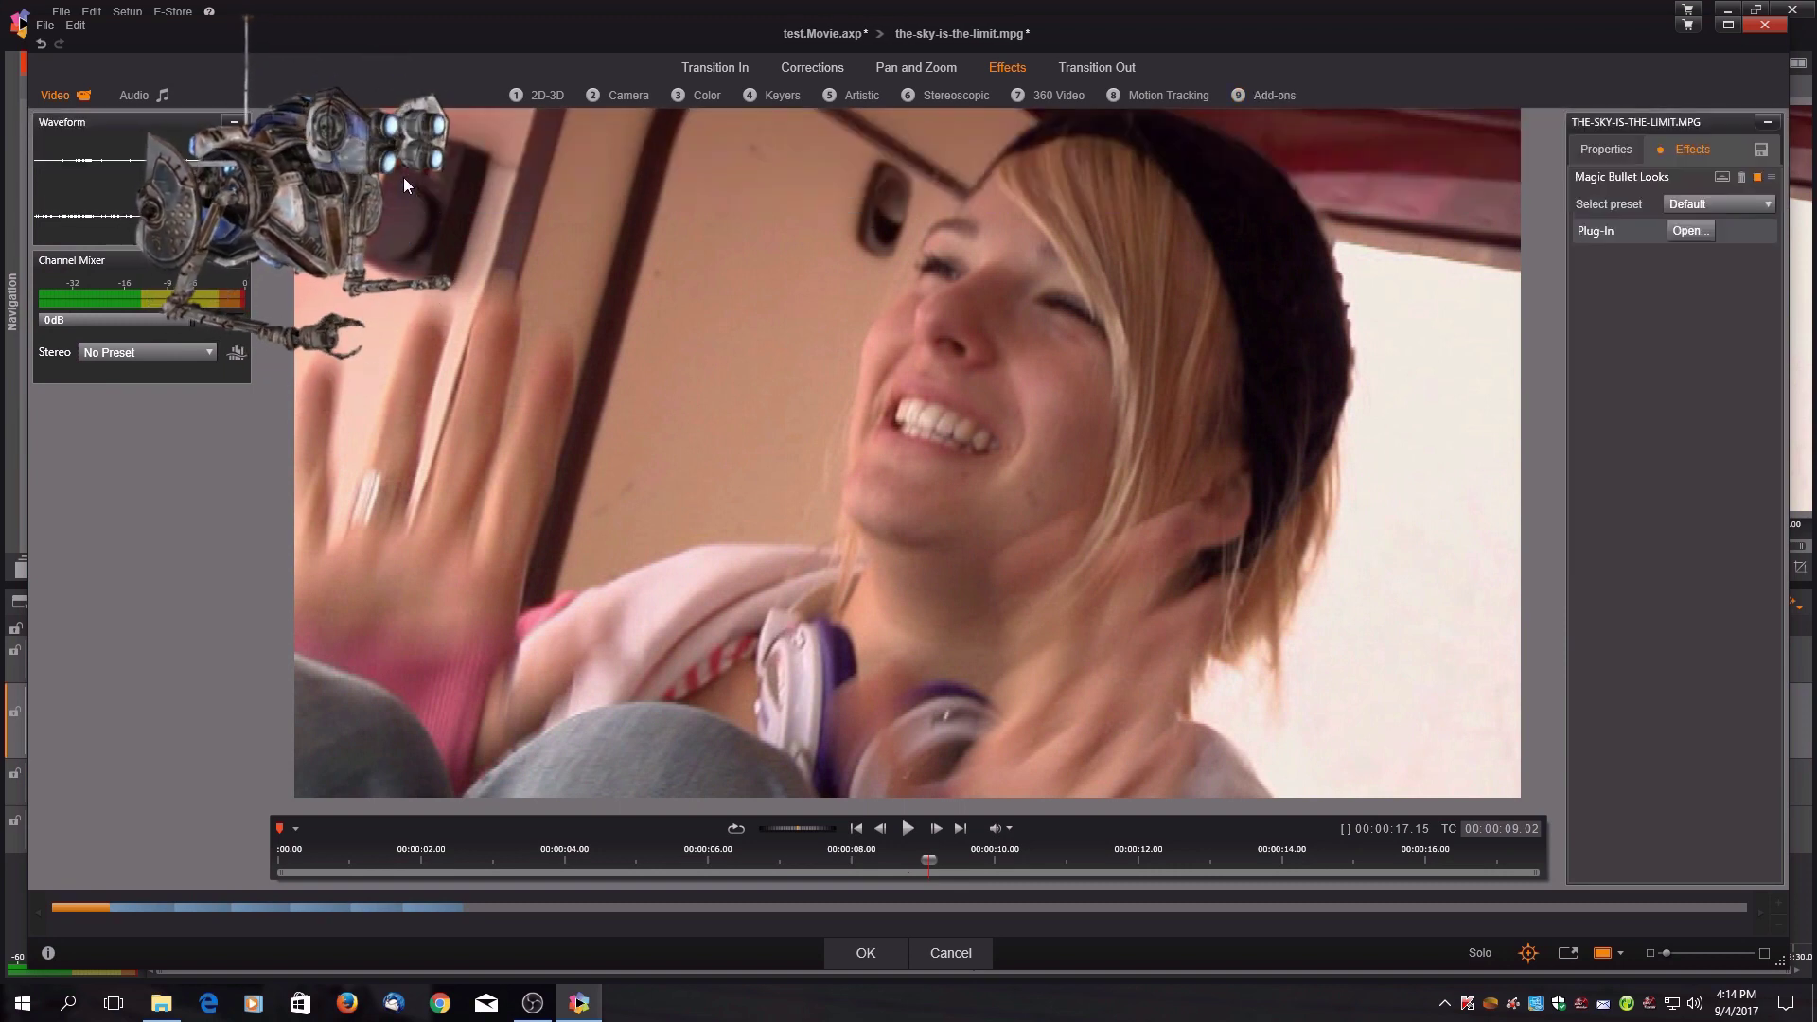
click(1686, 231)
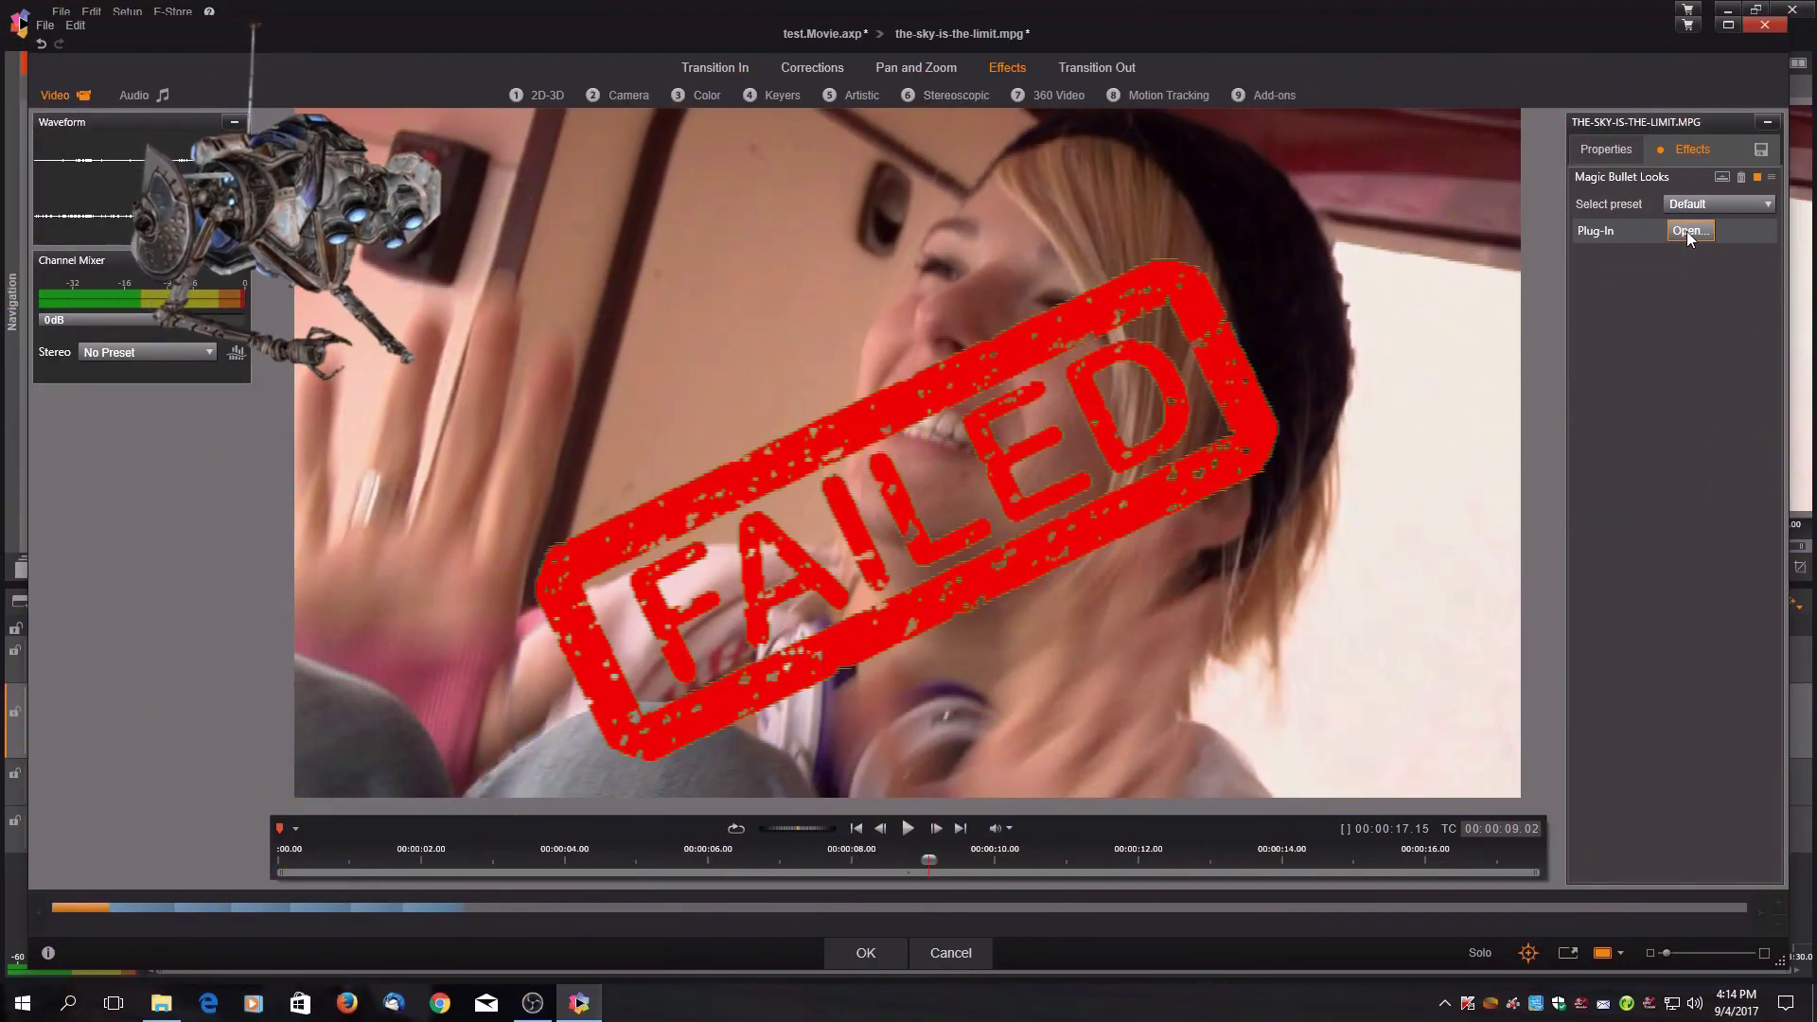
click(865, 953)
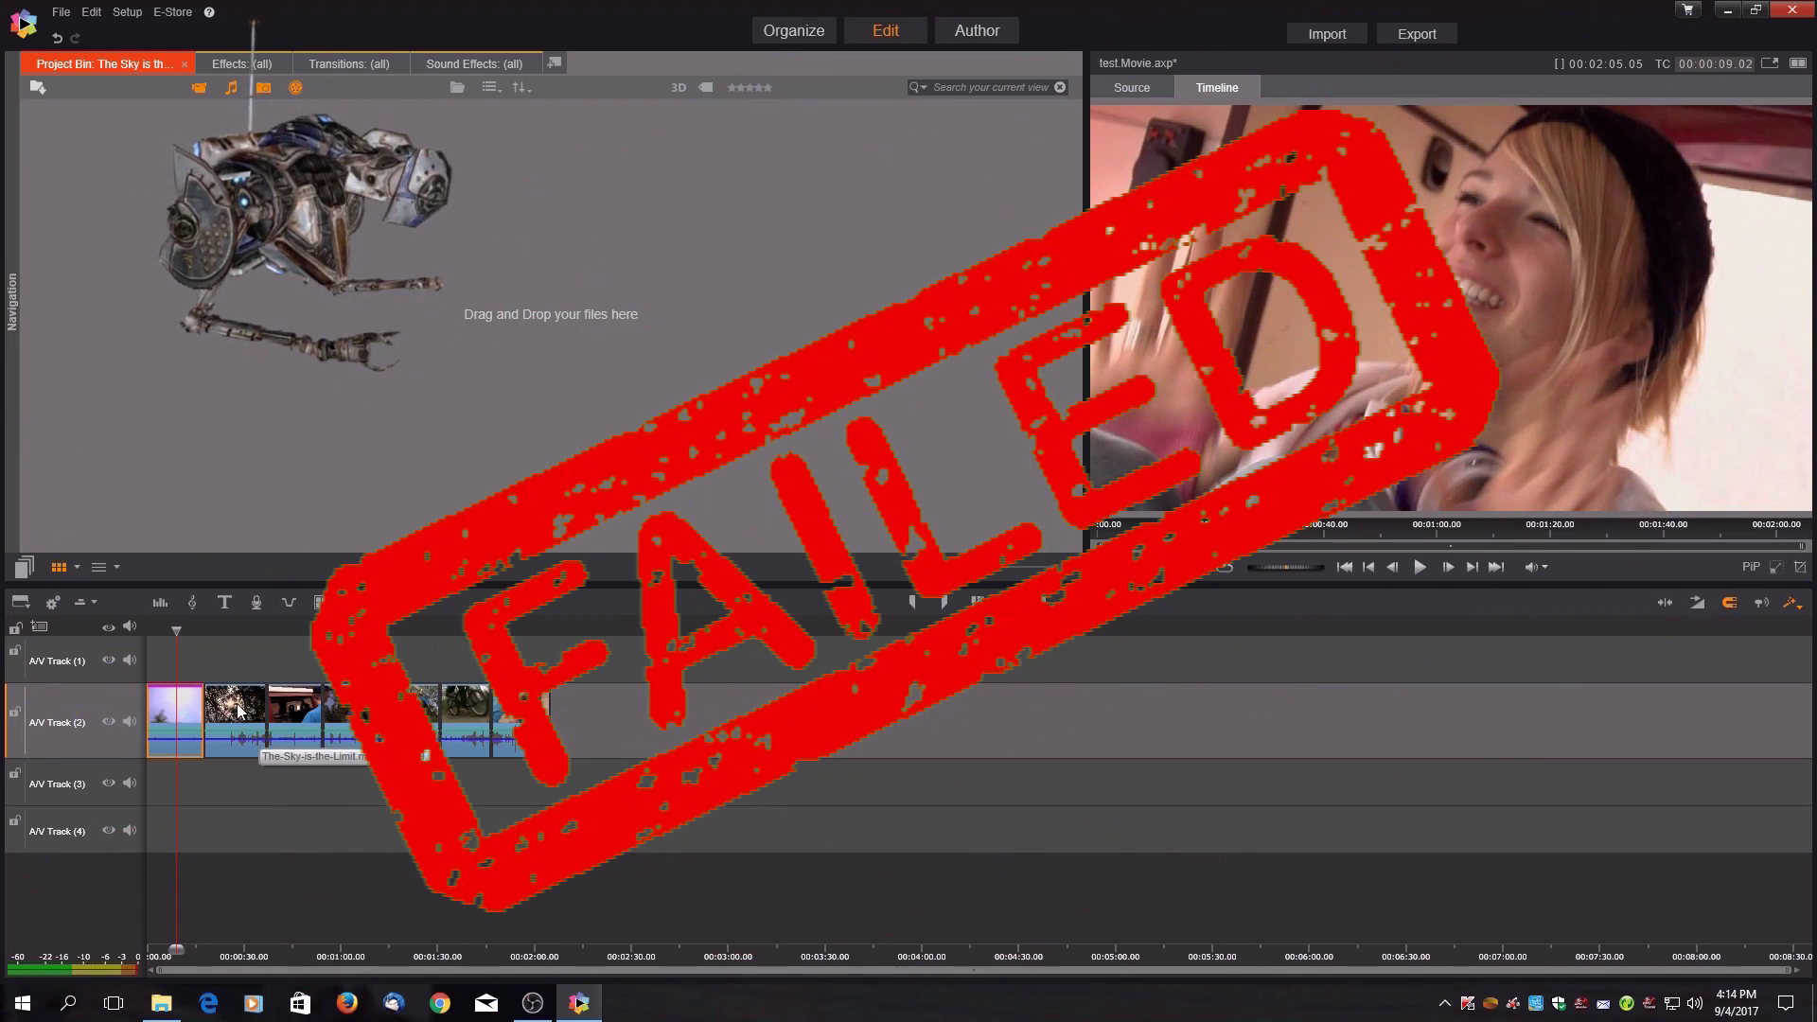
Open the second clip on A/V Track (2) for effects editing at 00:00:29.08 and add the Mojo effect.
click(238, 709)
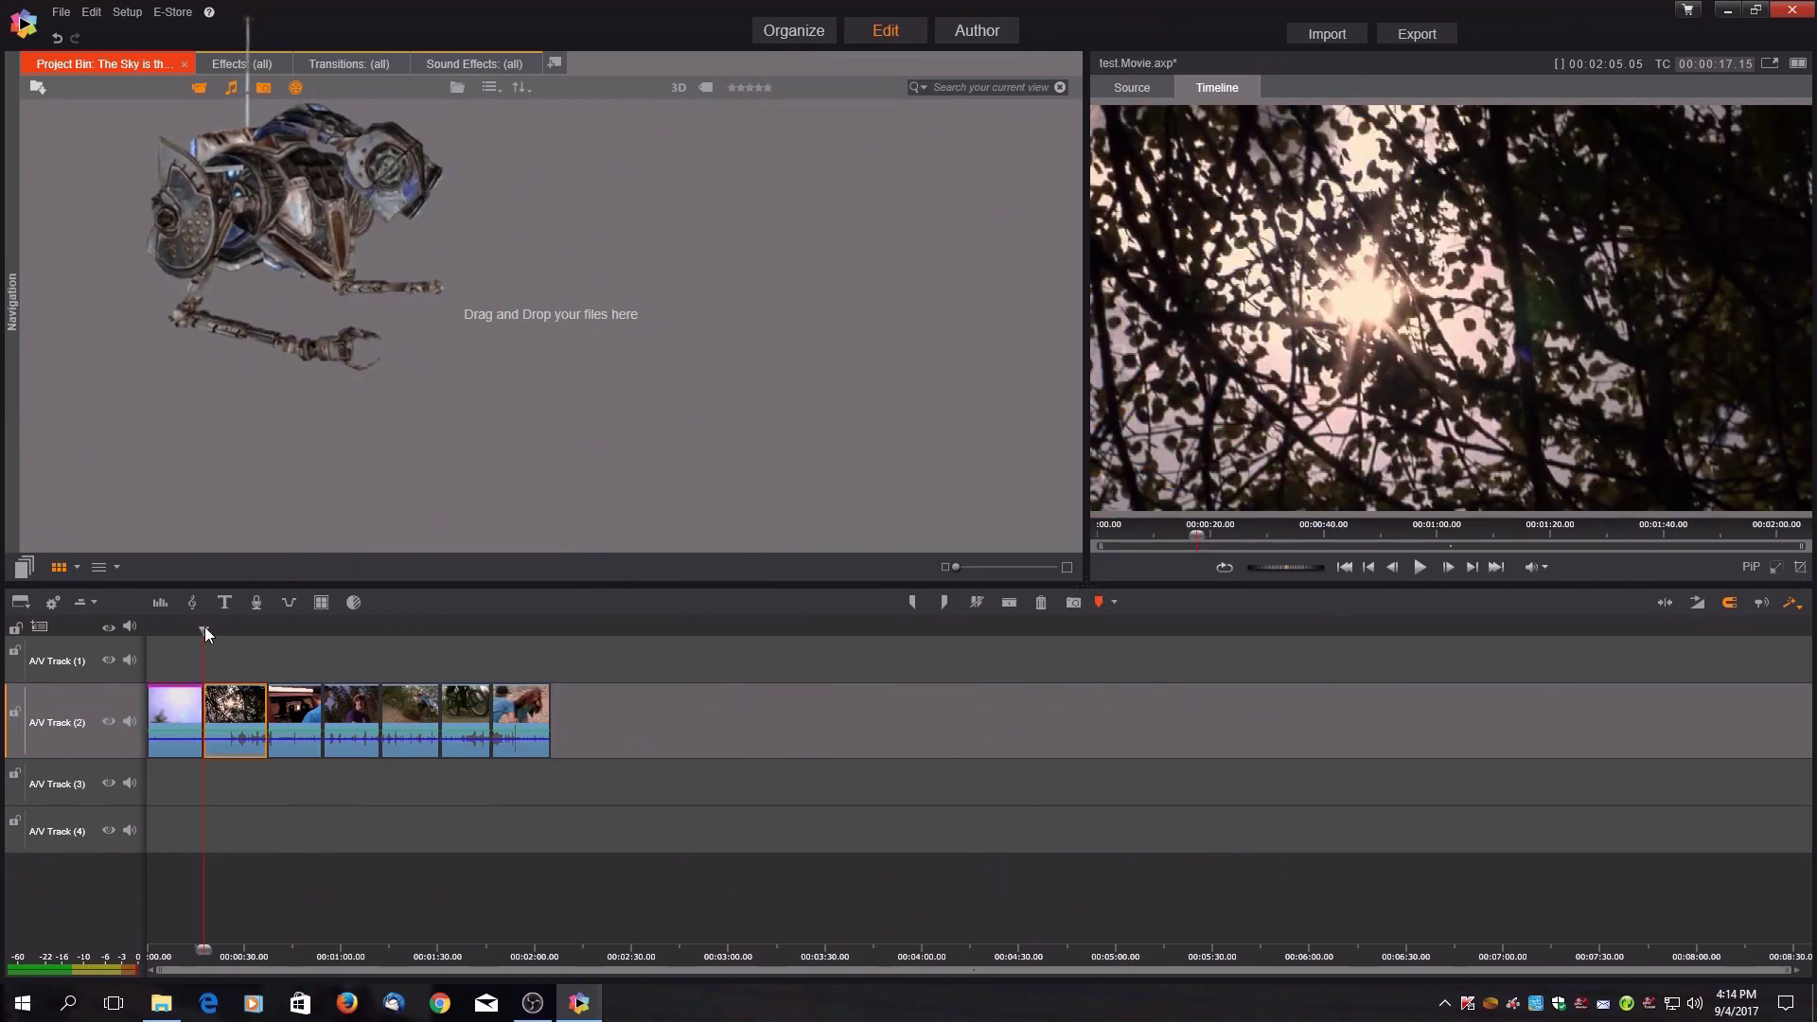
drag(204, 628, 241, 631)
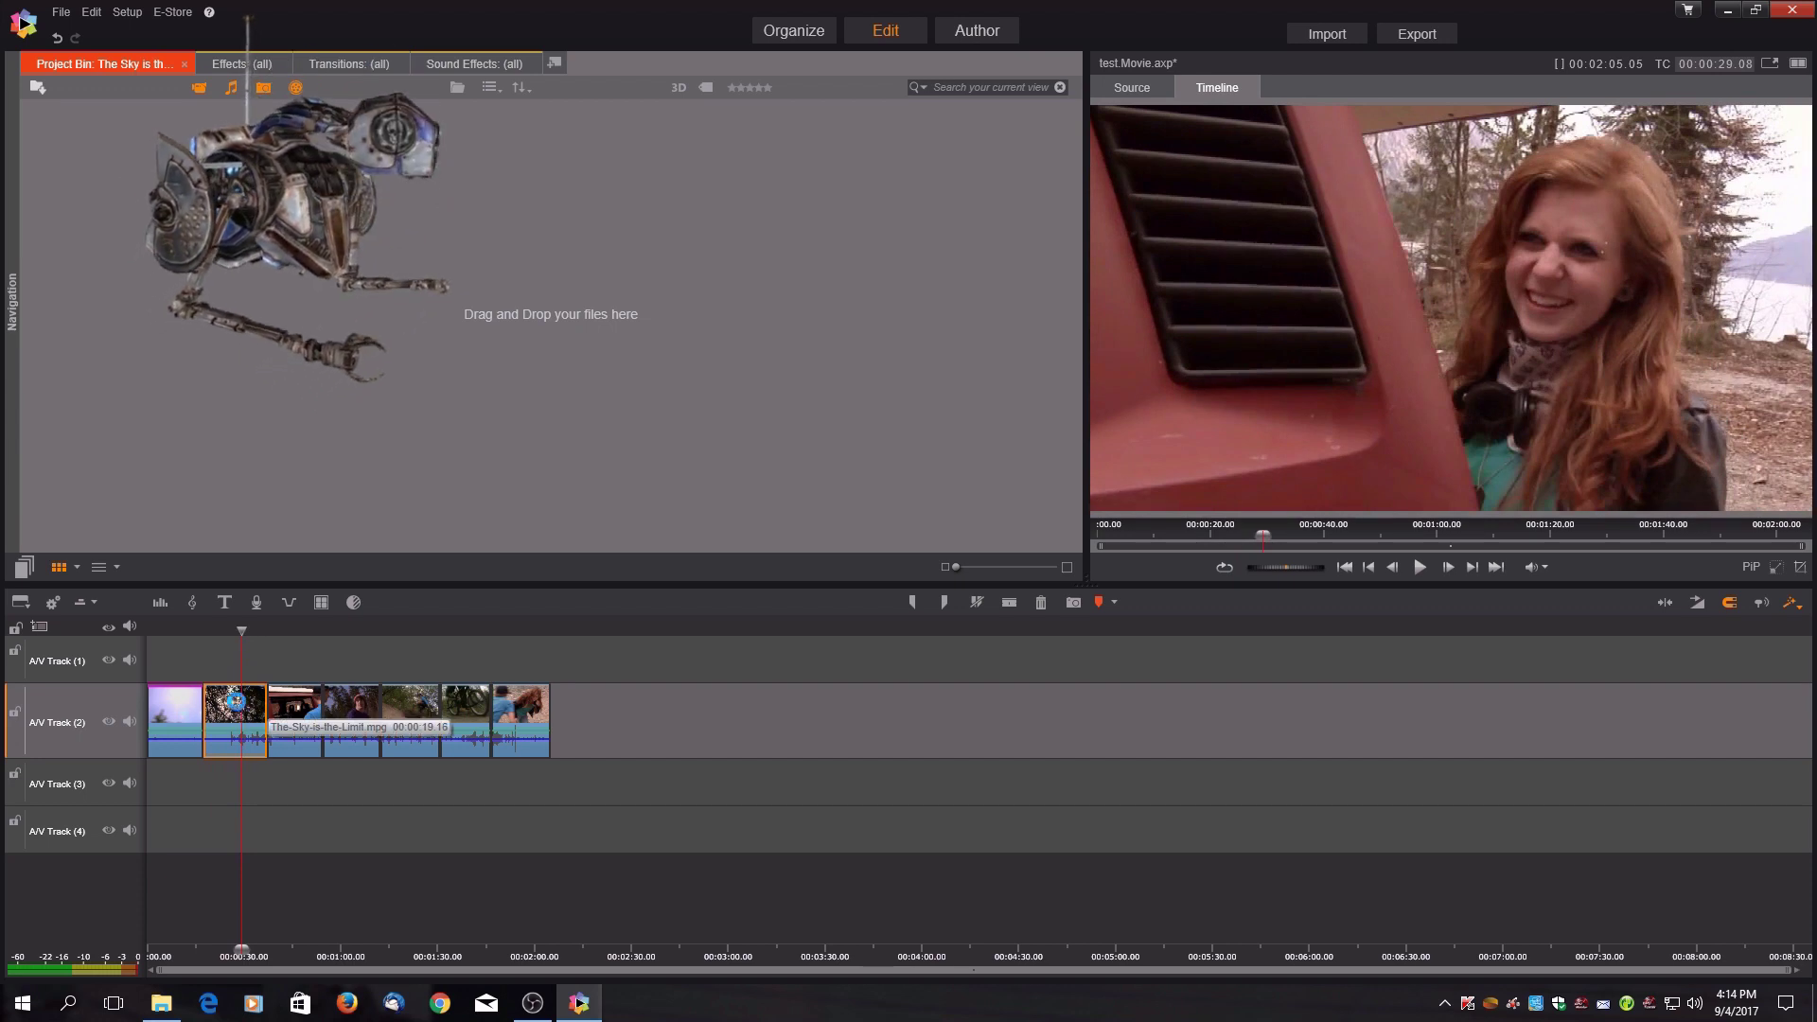
double_click(235, 701)
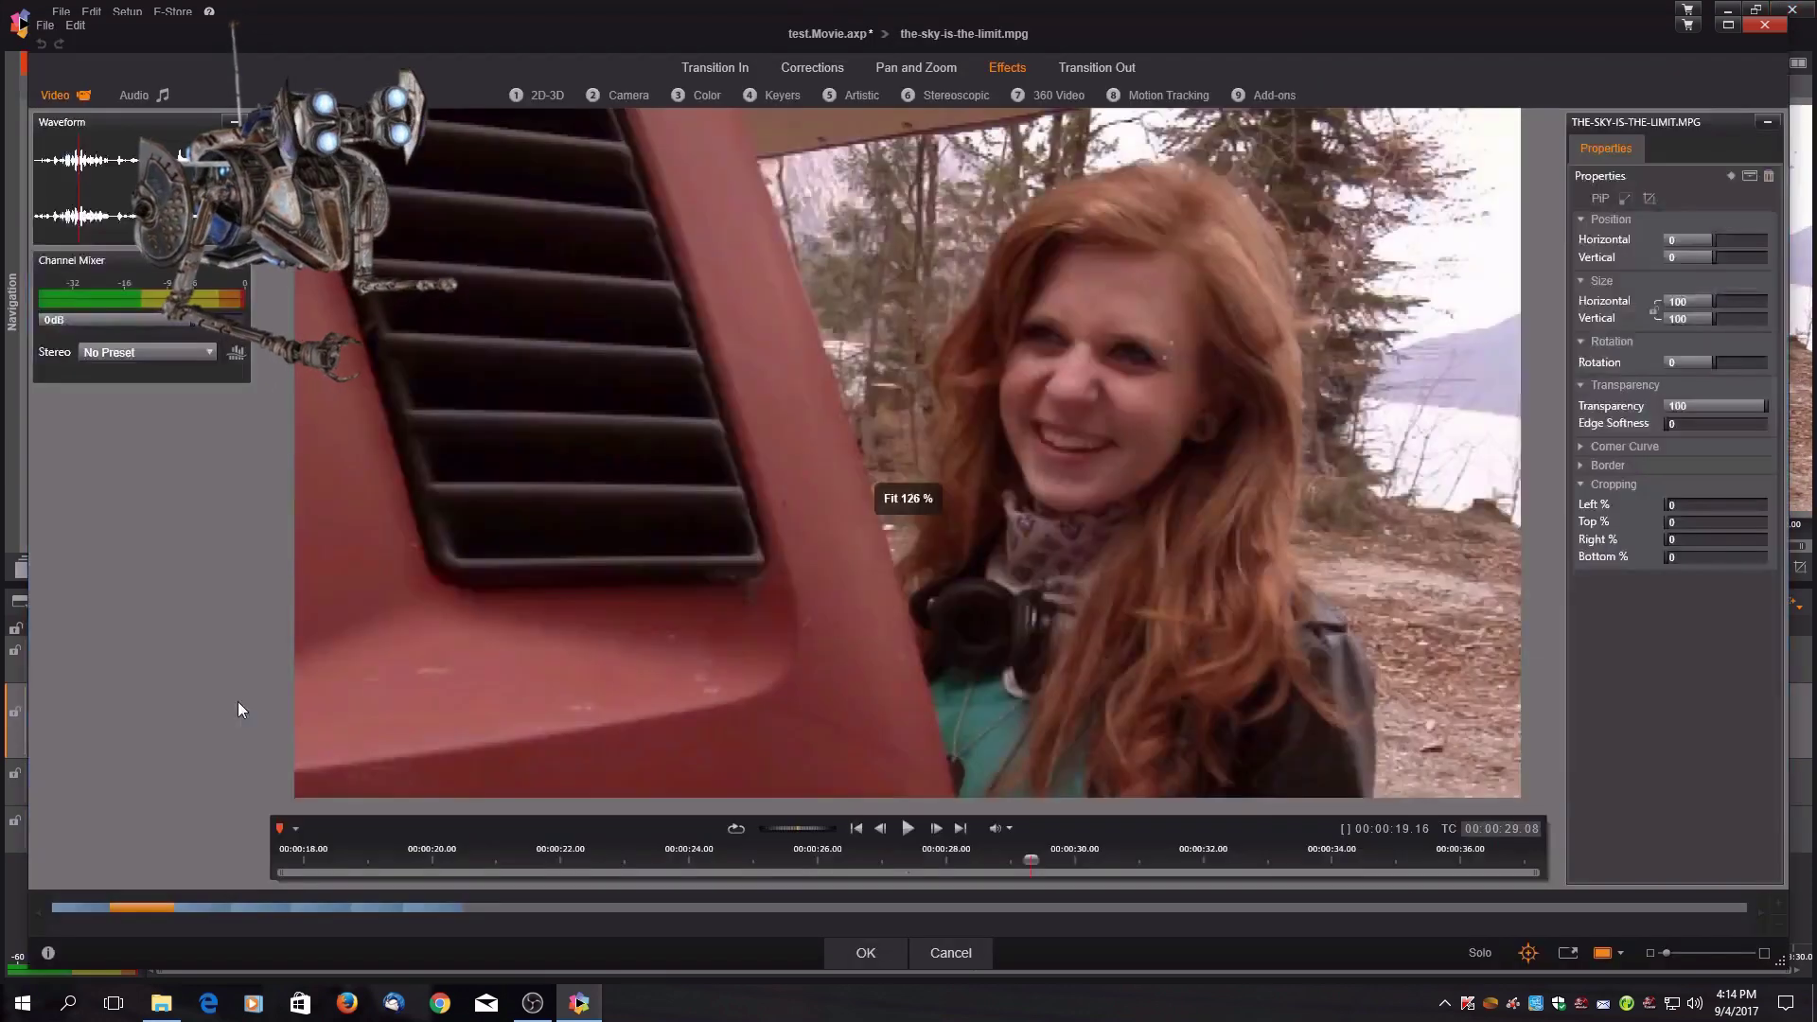
click(1277, 98)
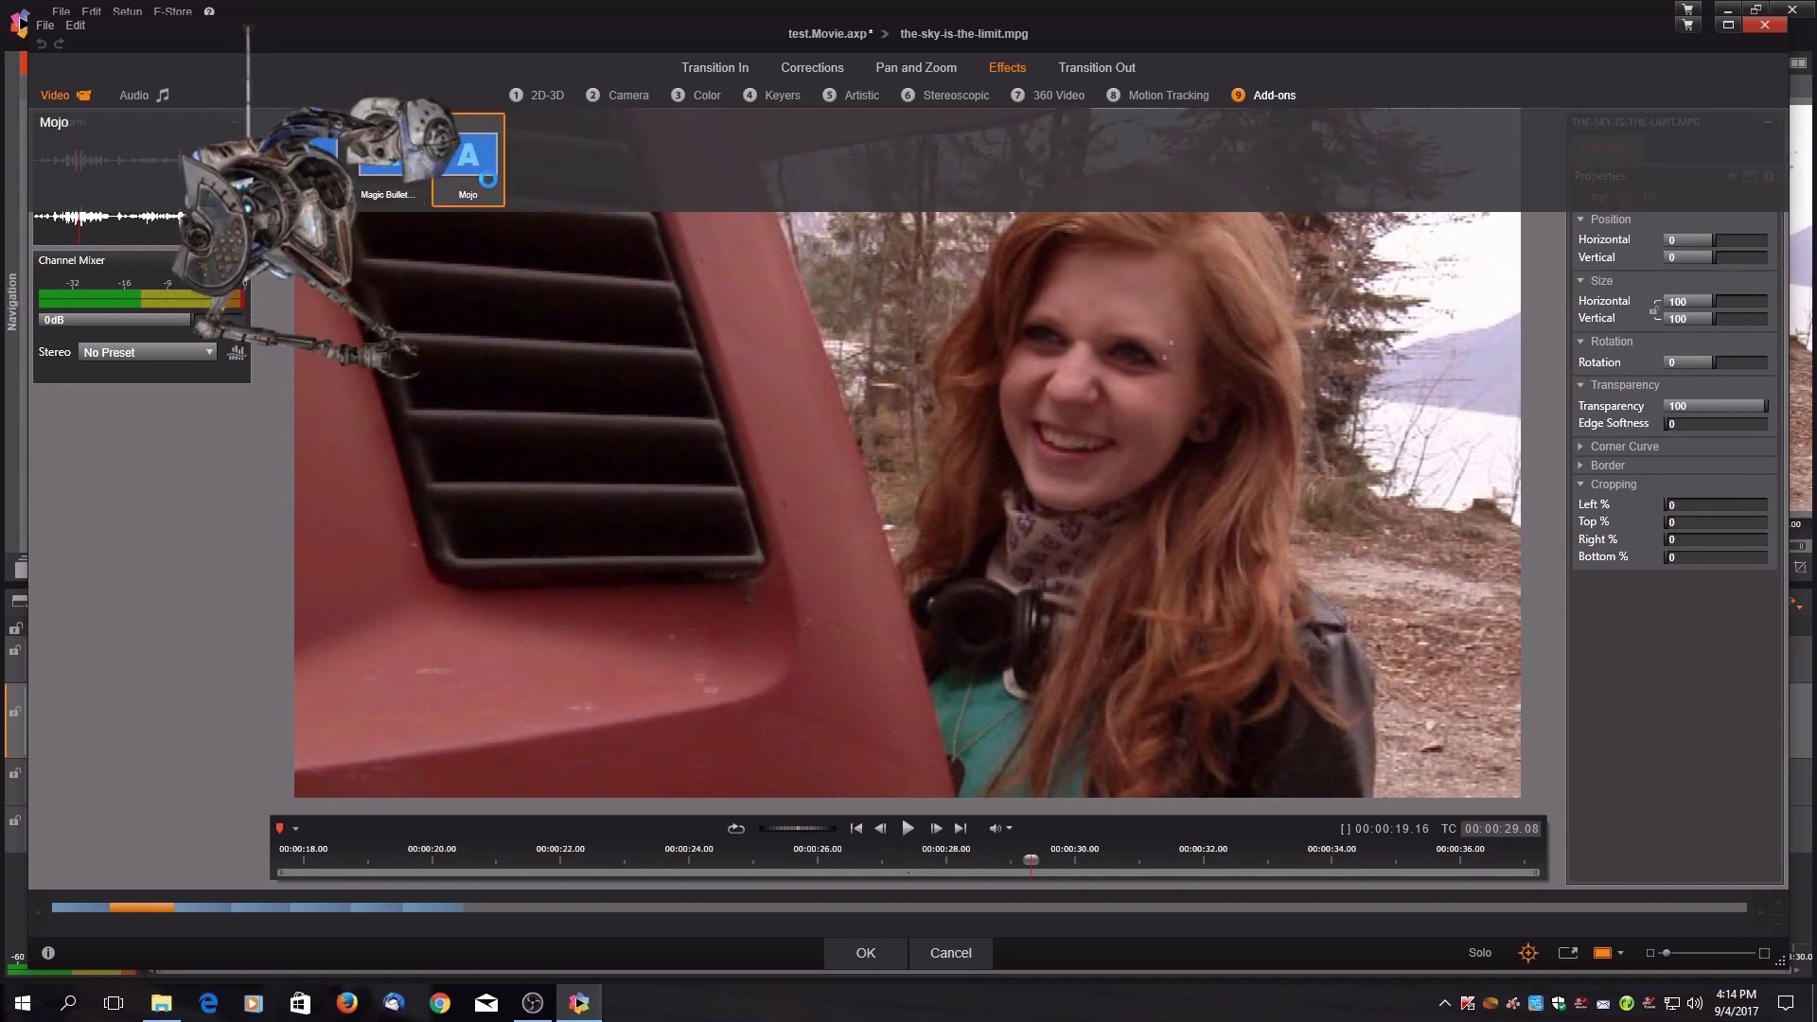
click(489, 179)
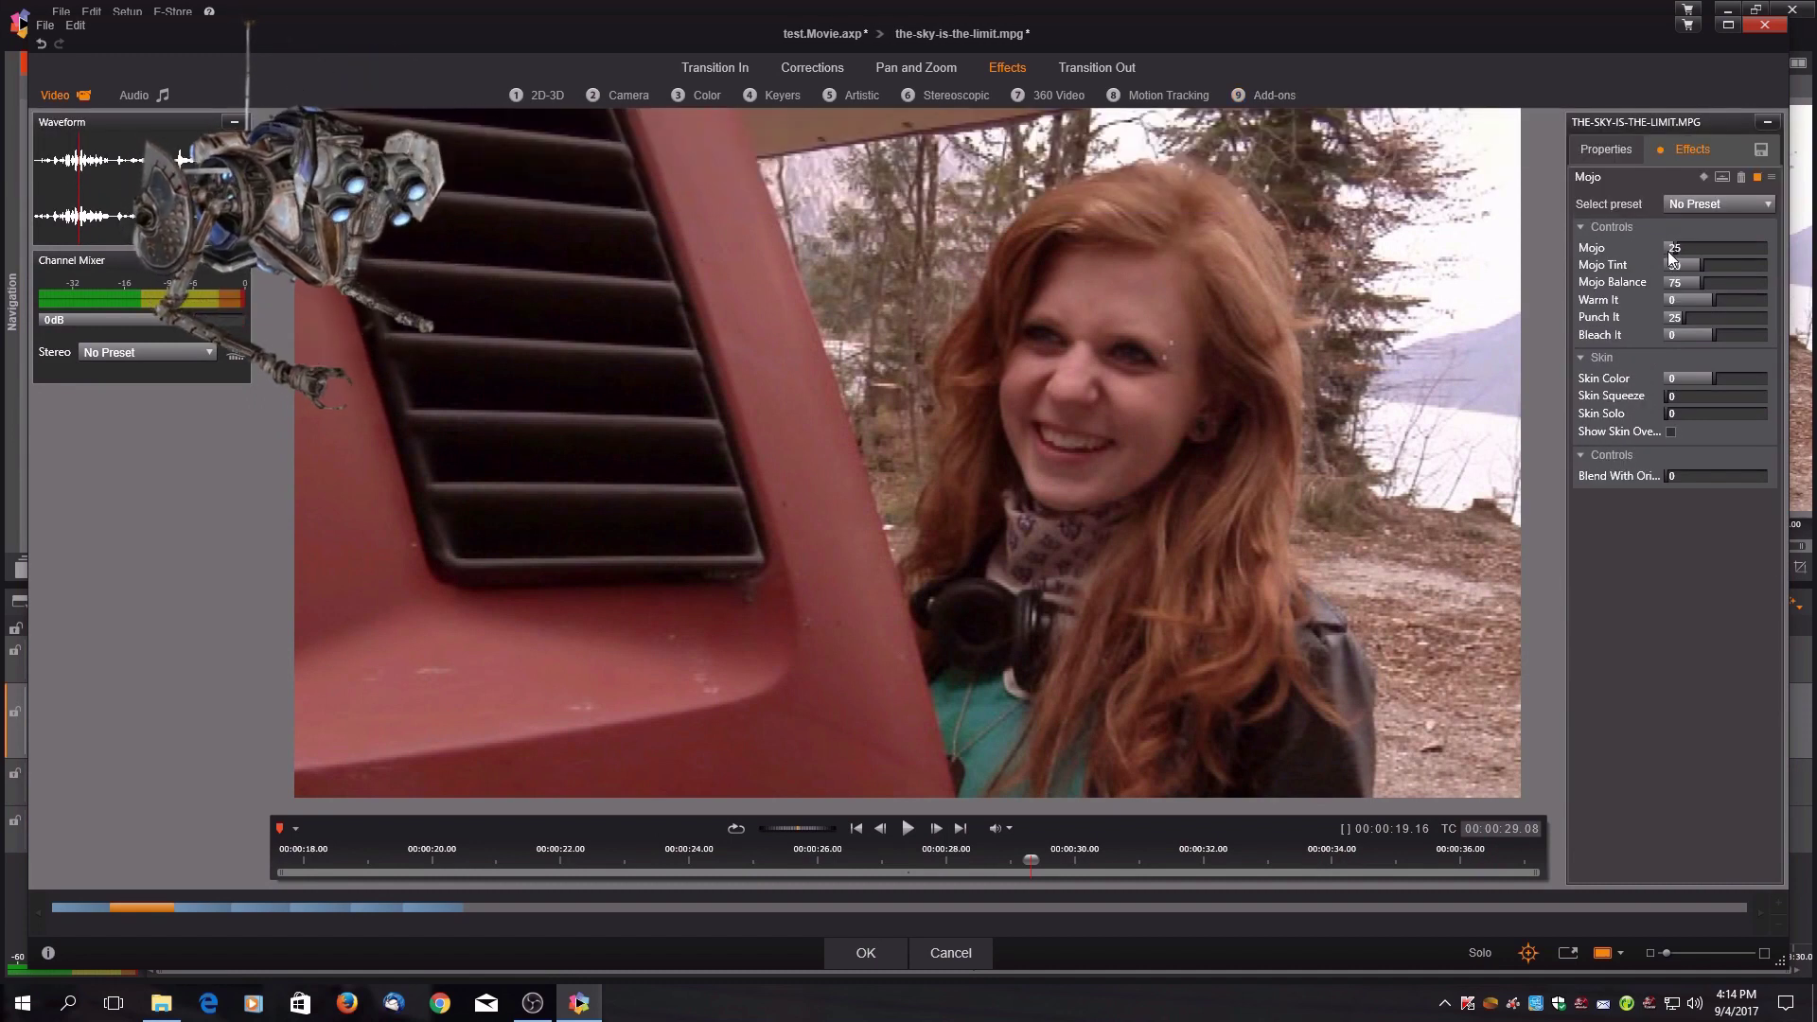
Try the Mojo 123 preset on the Mojo effect, switch to Mojo Optimus, and accept the clip's effect.
click(1720, 202)
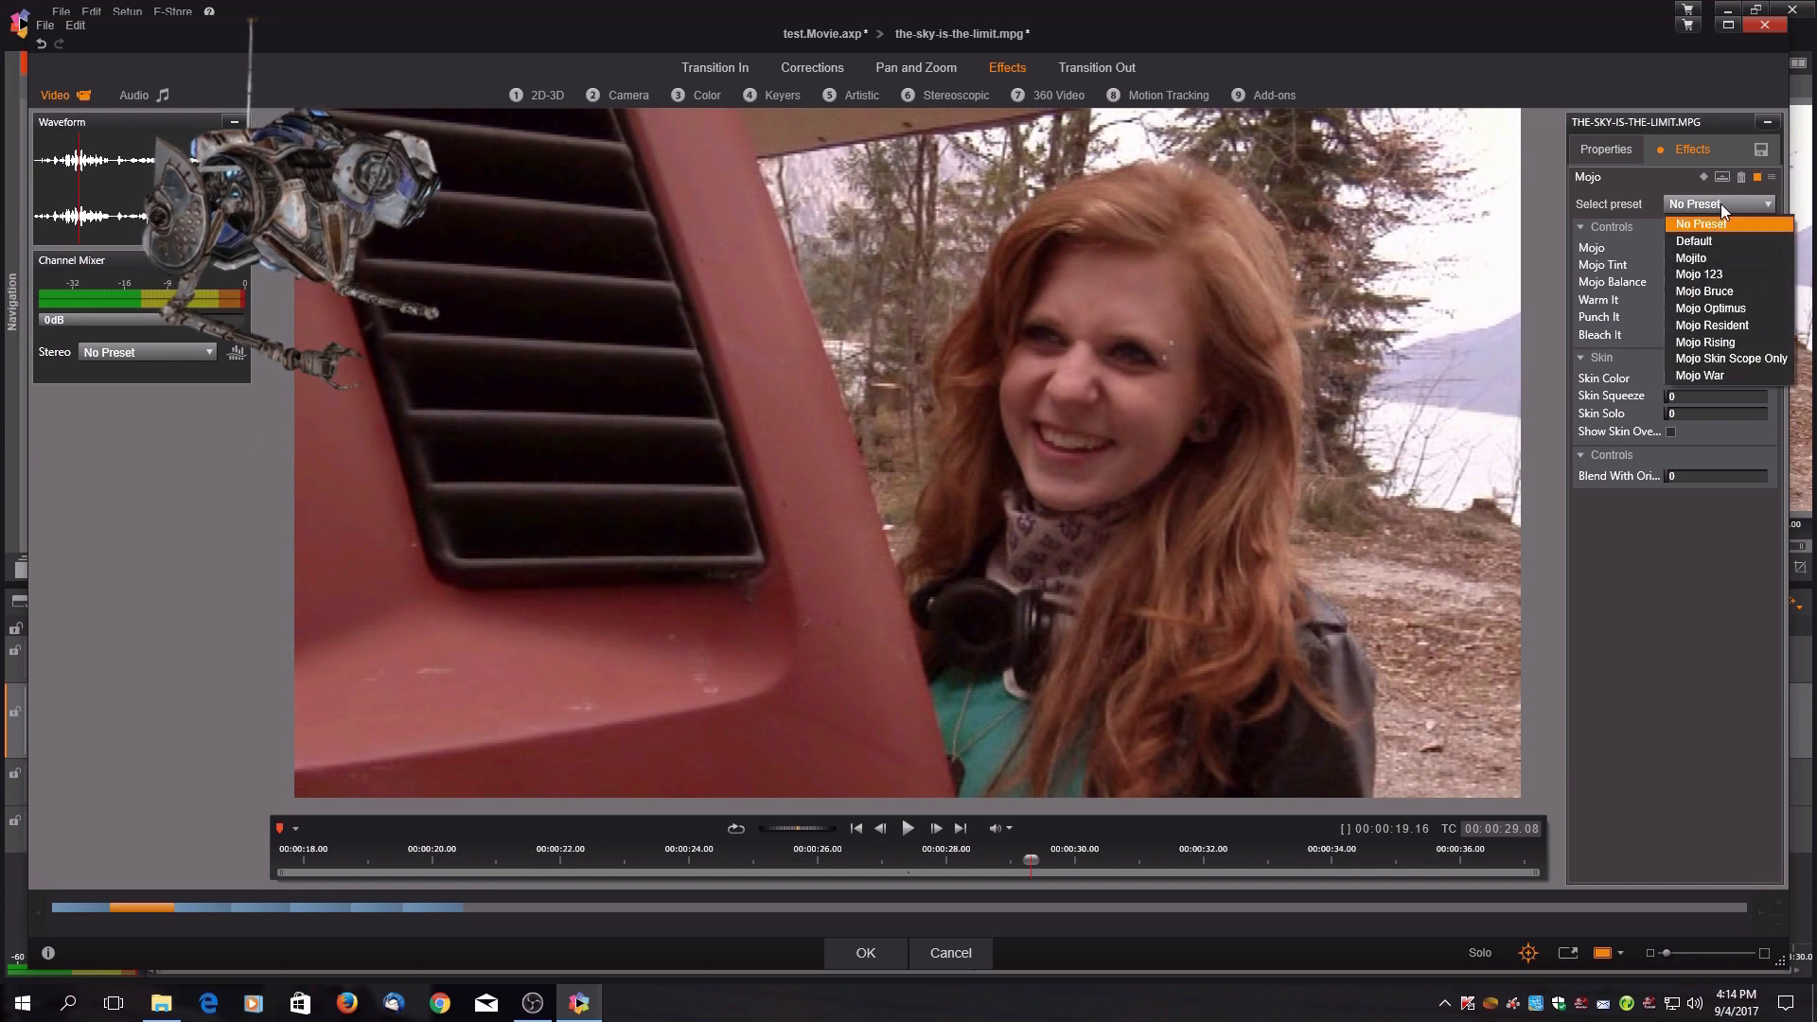
click(1728, 276)
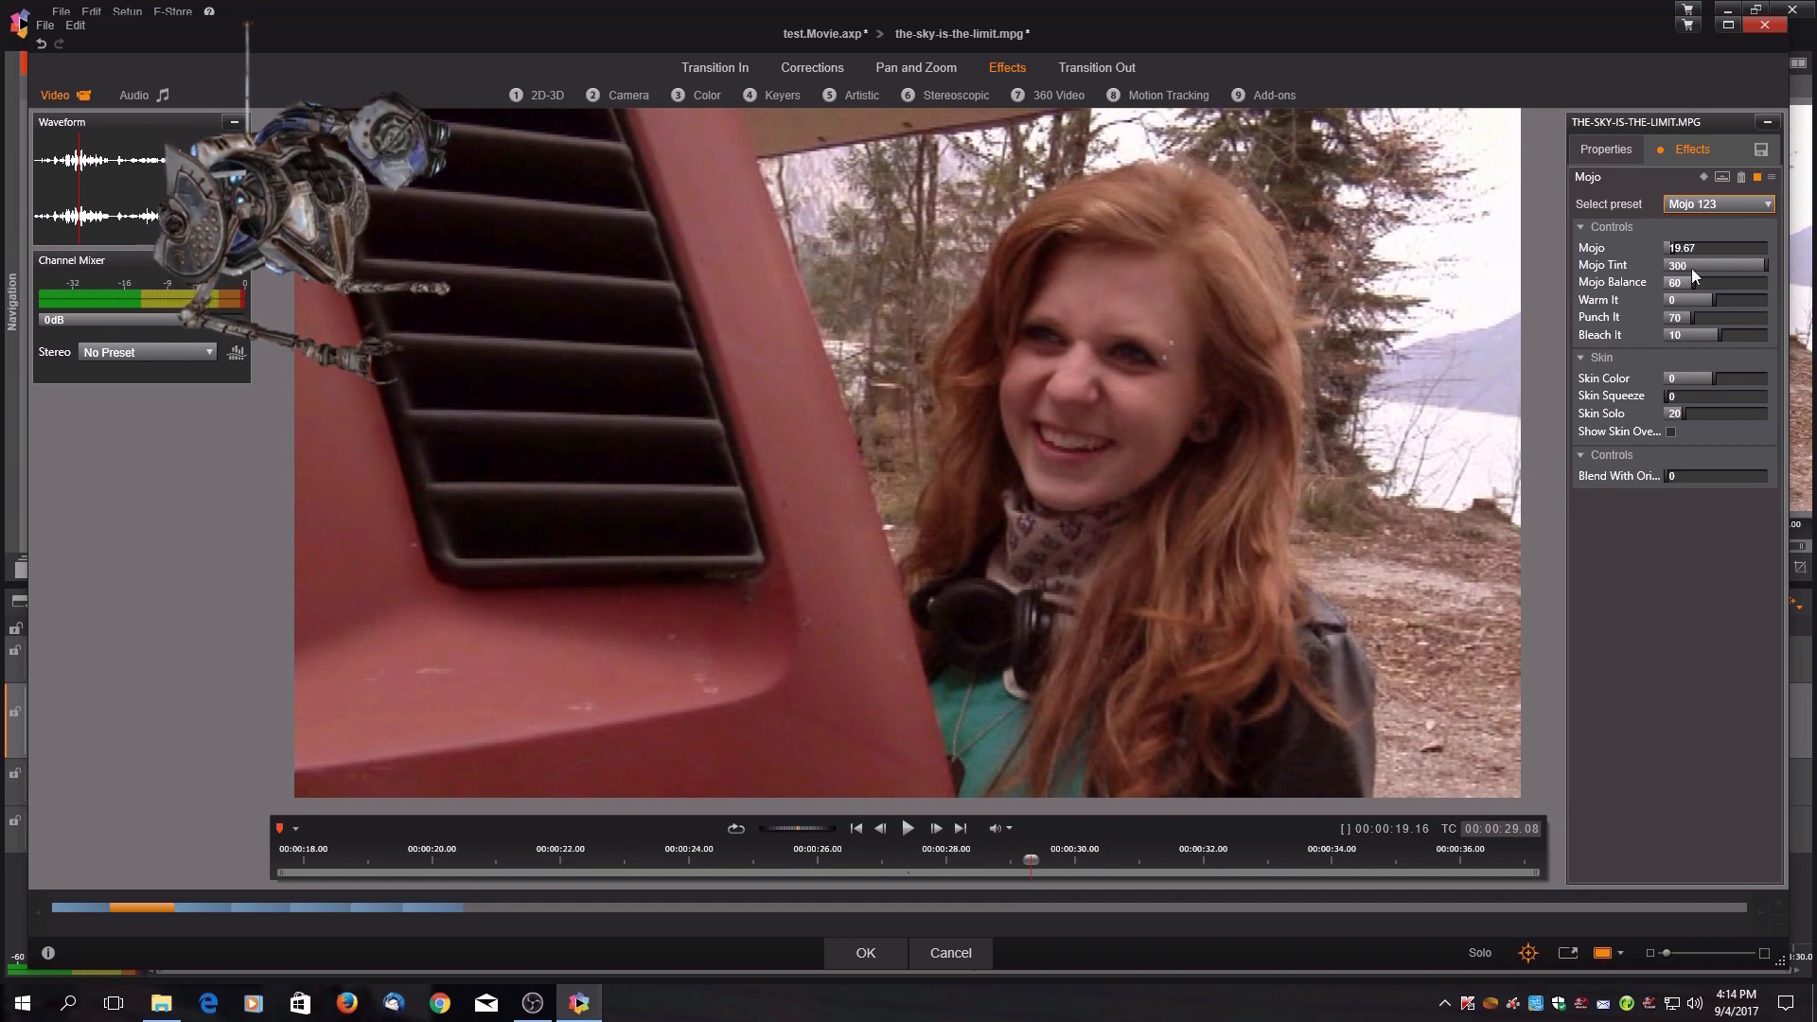
click(1706, 207)
click(1713, 308)
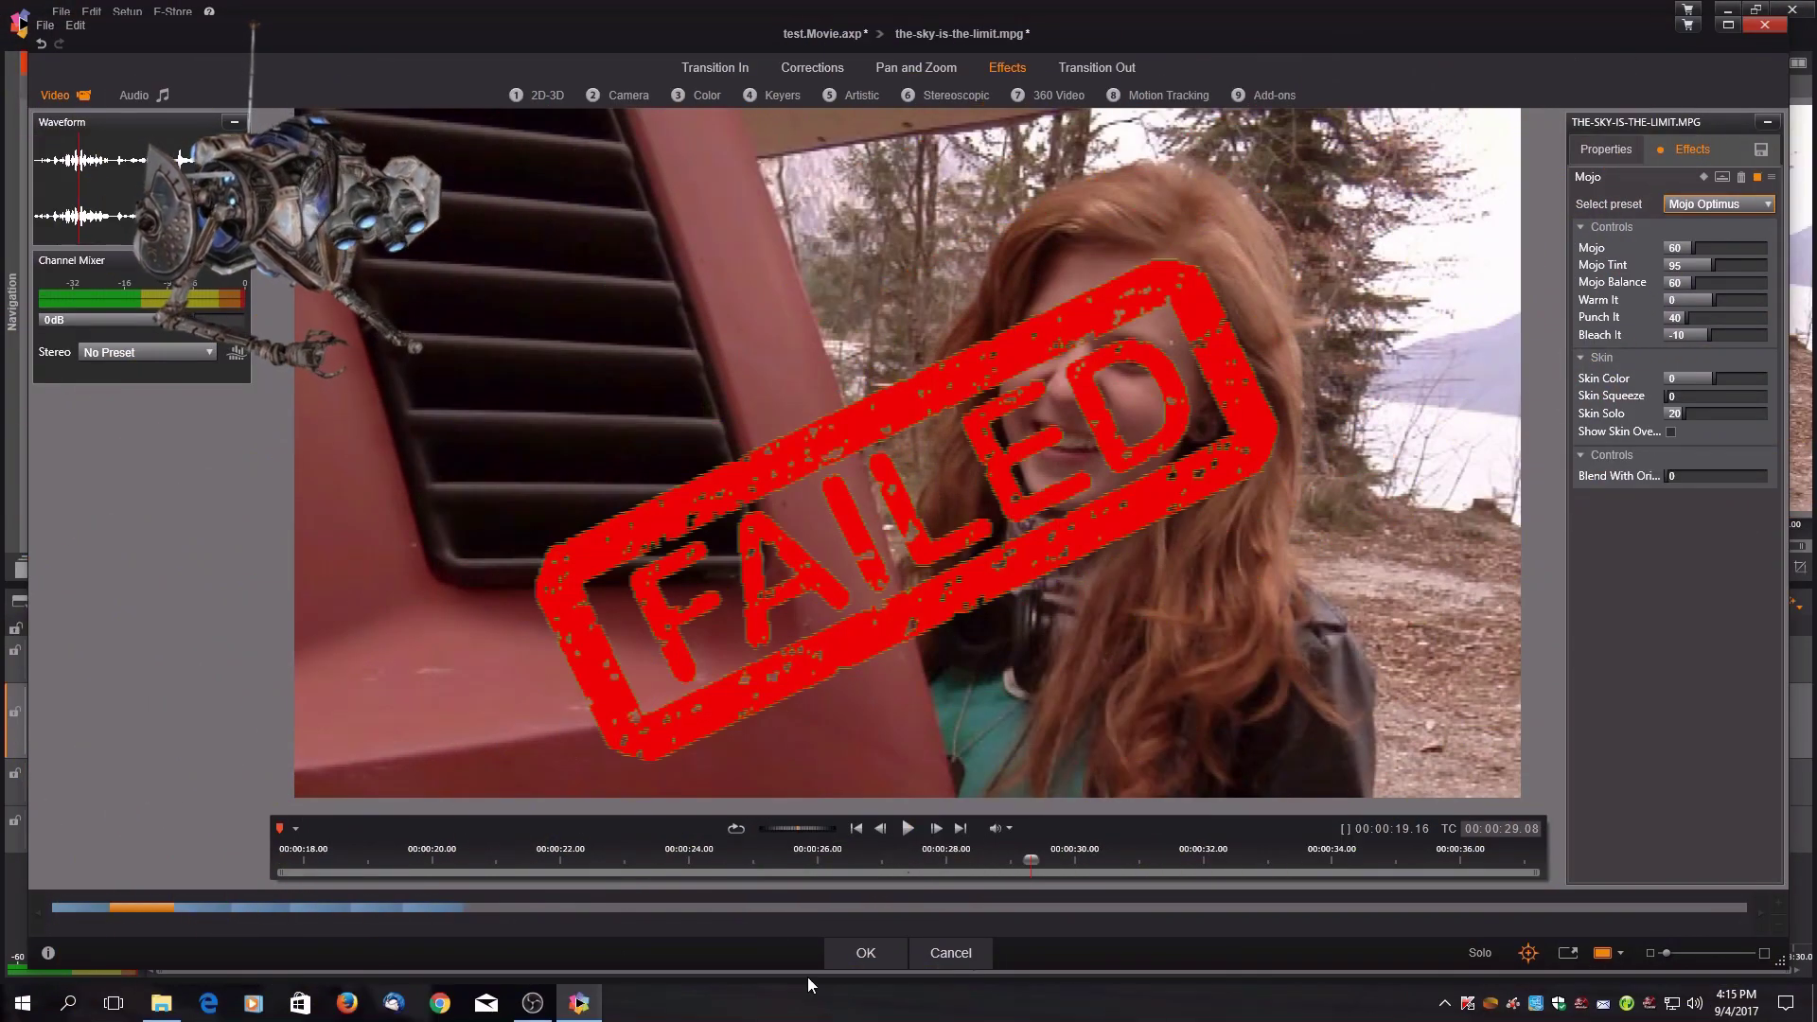
click(859, 950)
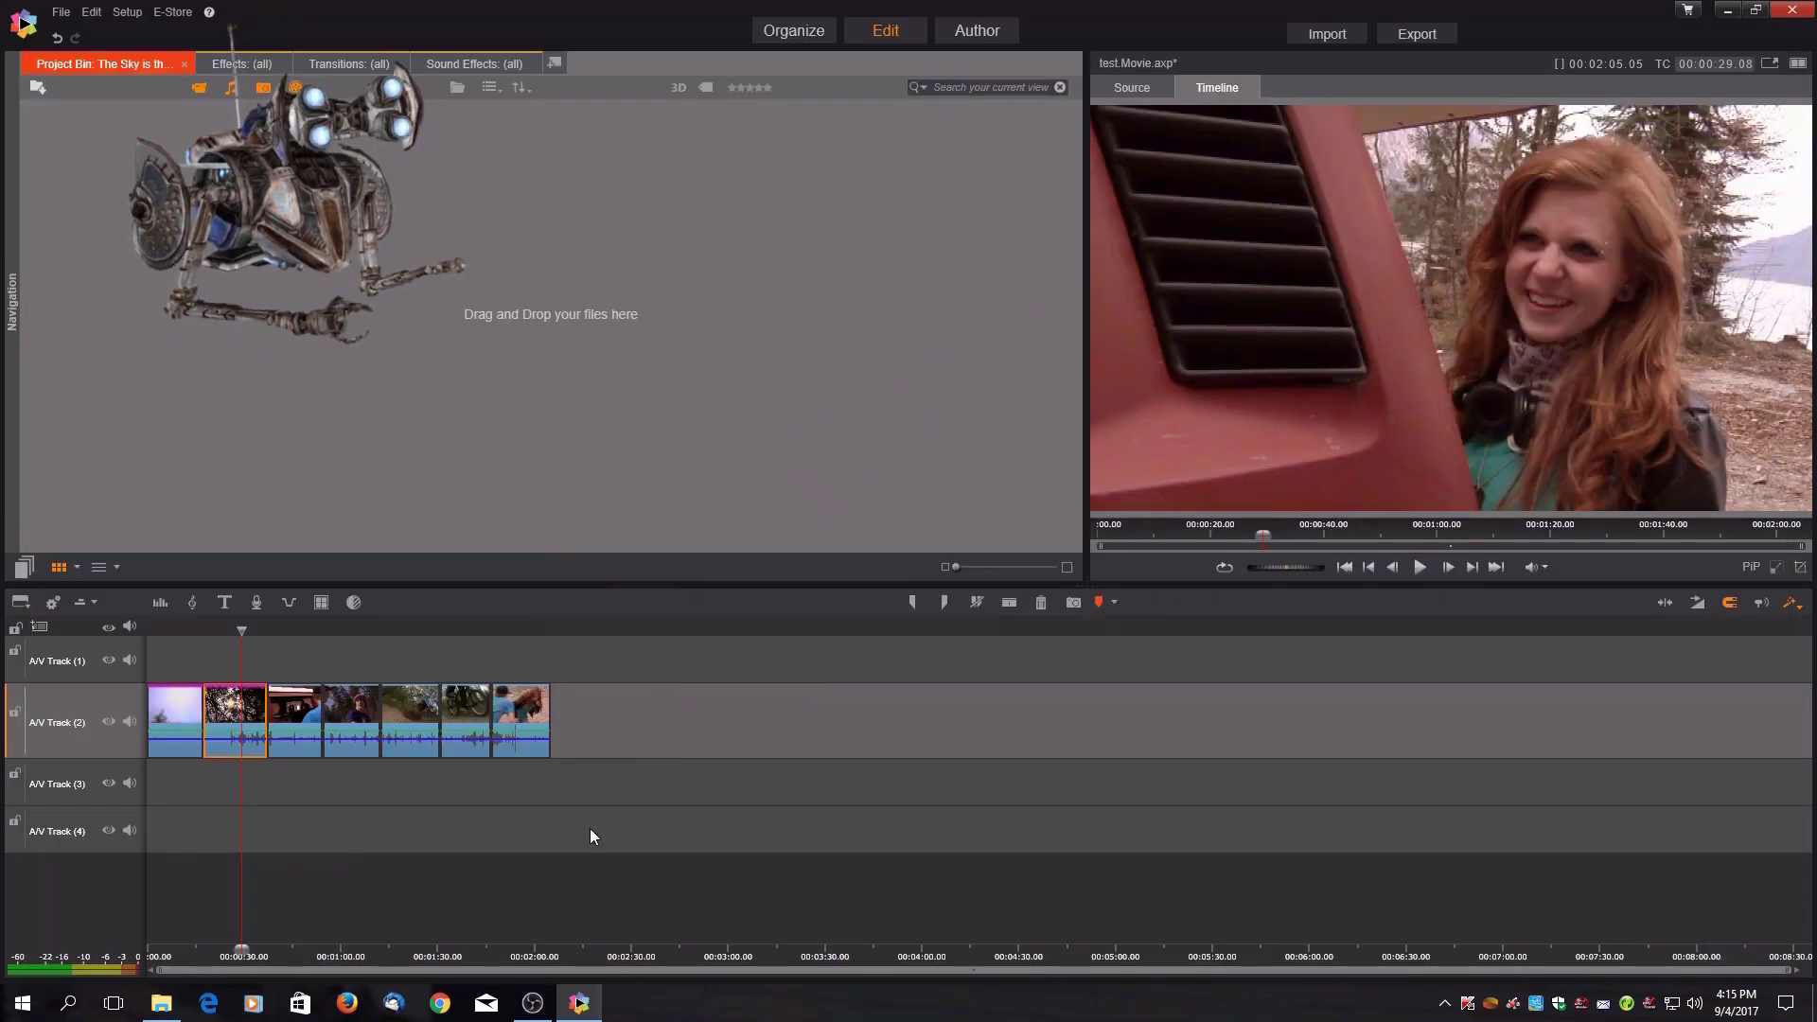
Open the third clip at 00:00:39.07, add the Particular effect from the Red Giant Motion Graphics Toolkit, and accept it.
drag(240, 628, 274, 646)
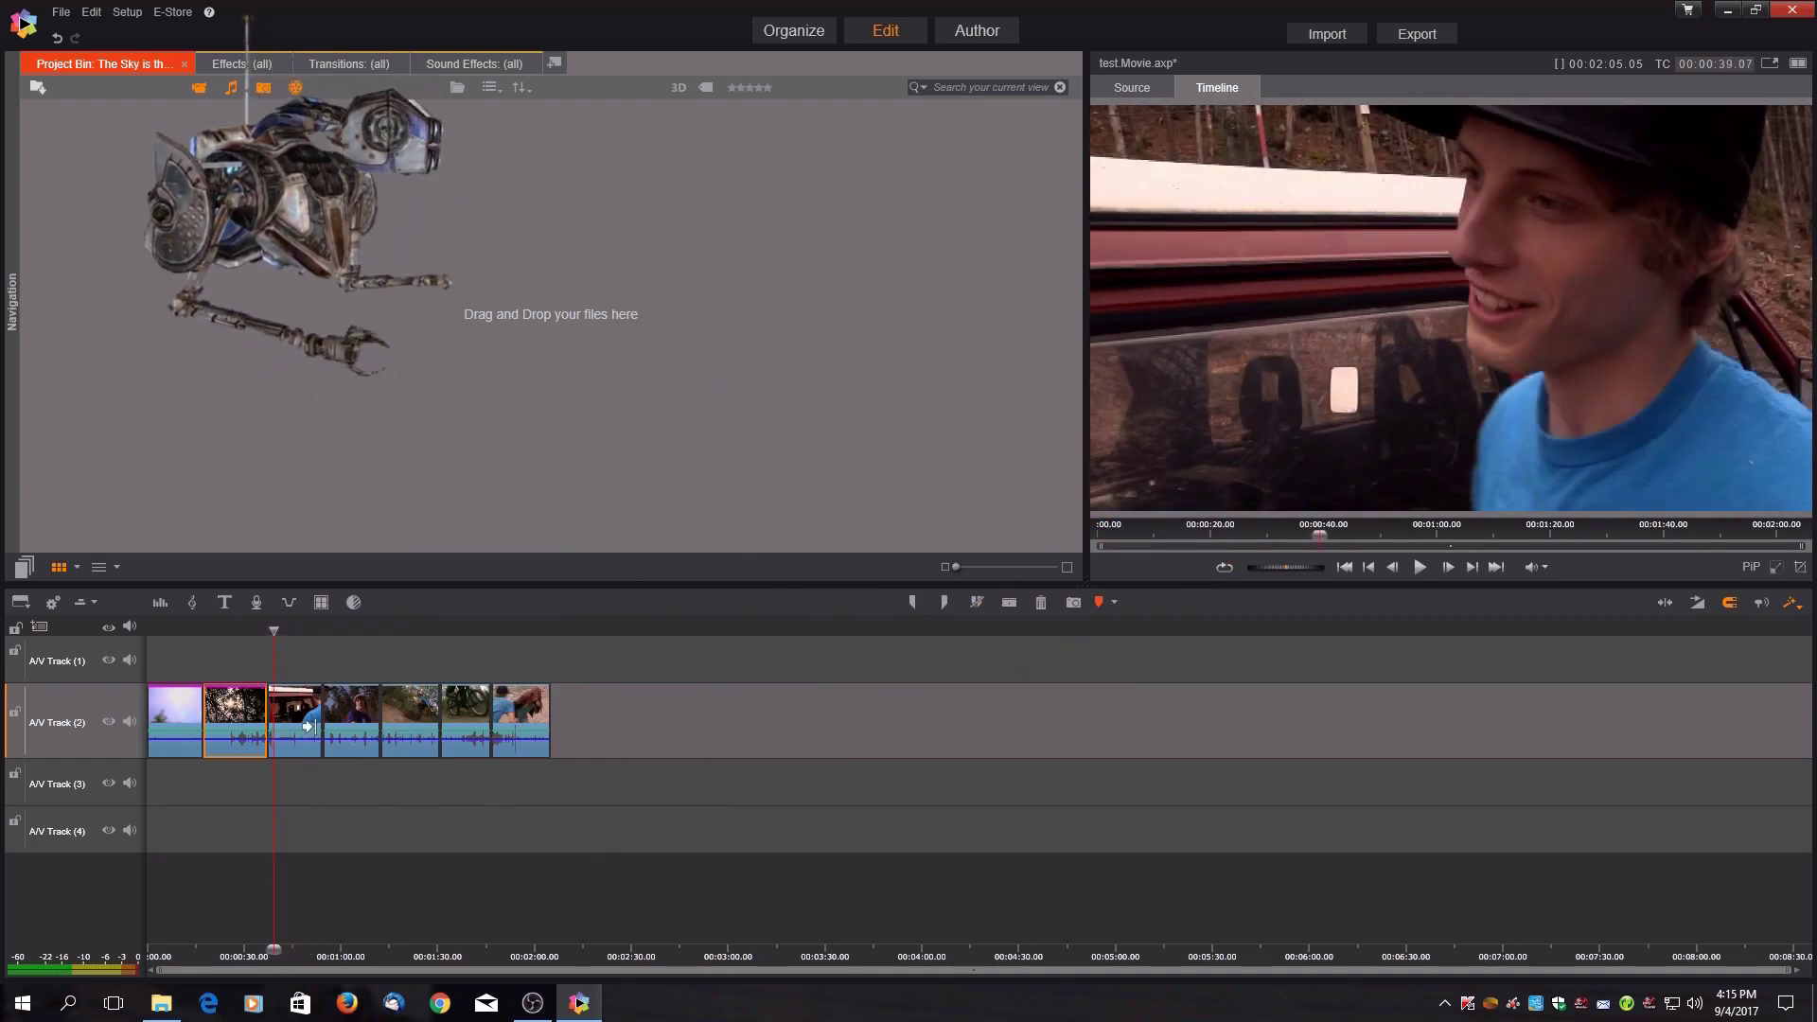
double_click(285, 706)
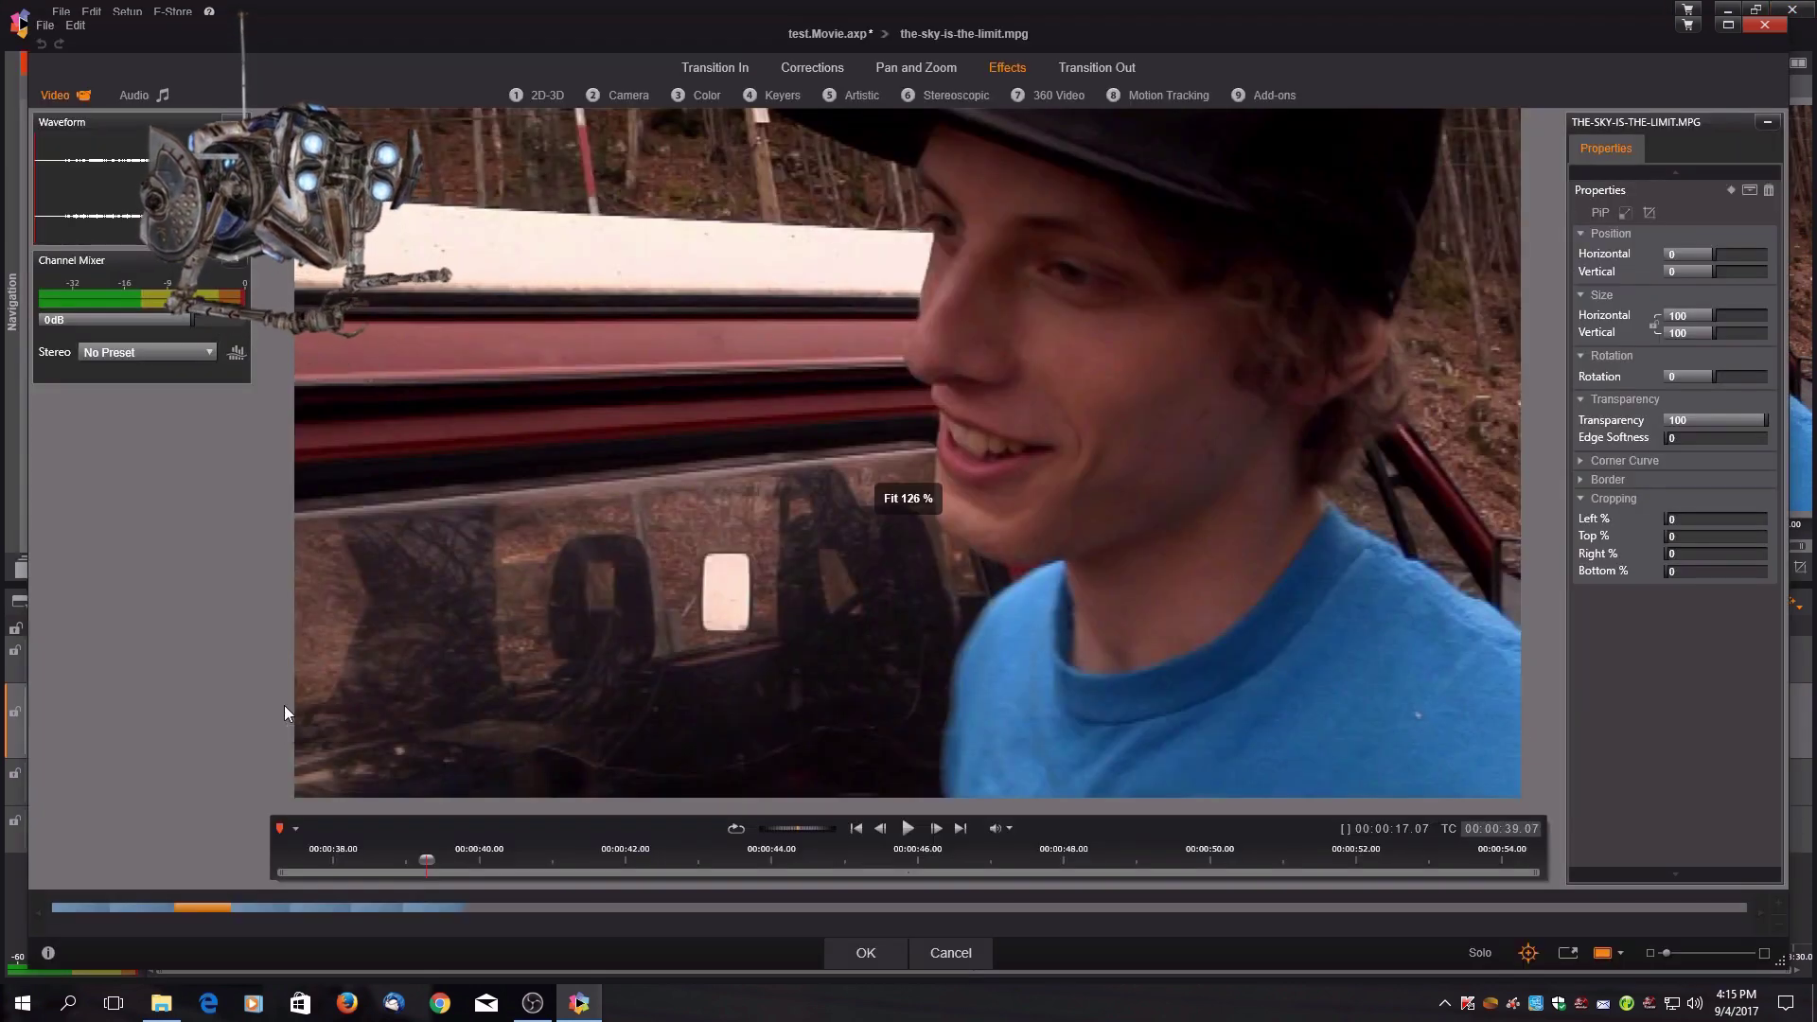
click(1254, 99)
click(1258, 142)
click(396, 181)
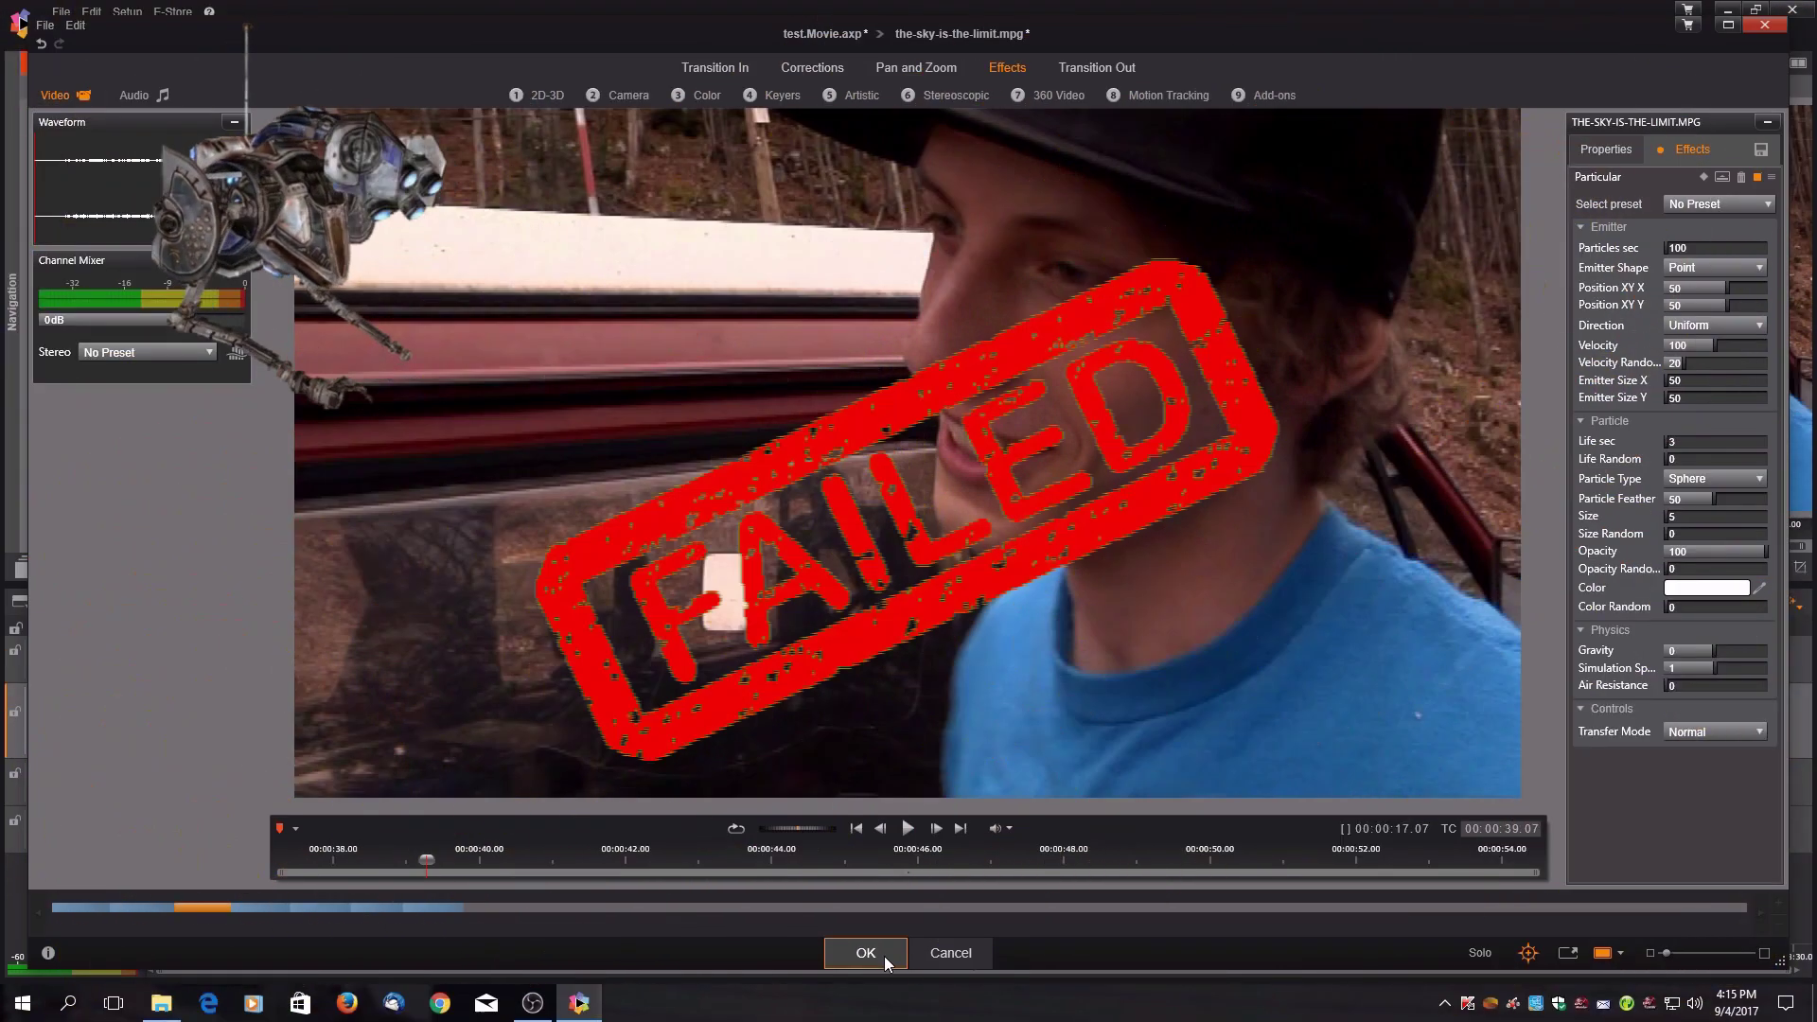
click(884, 956)
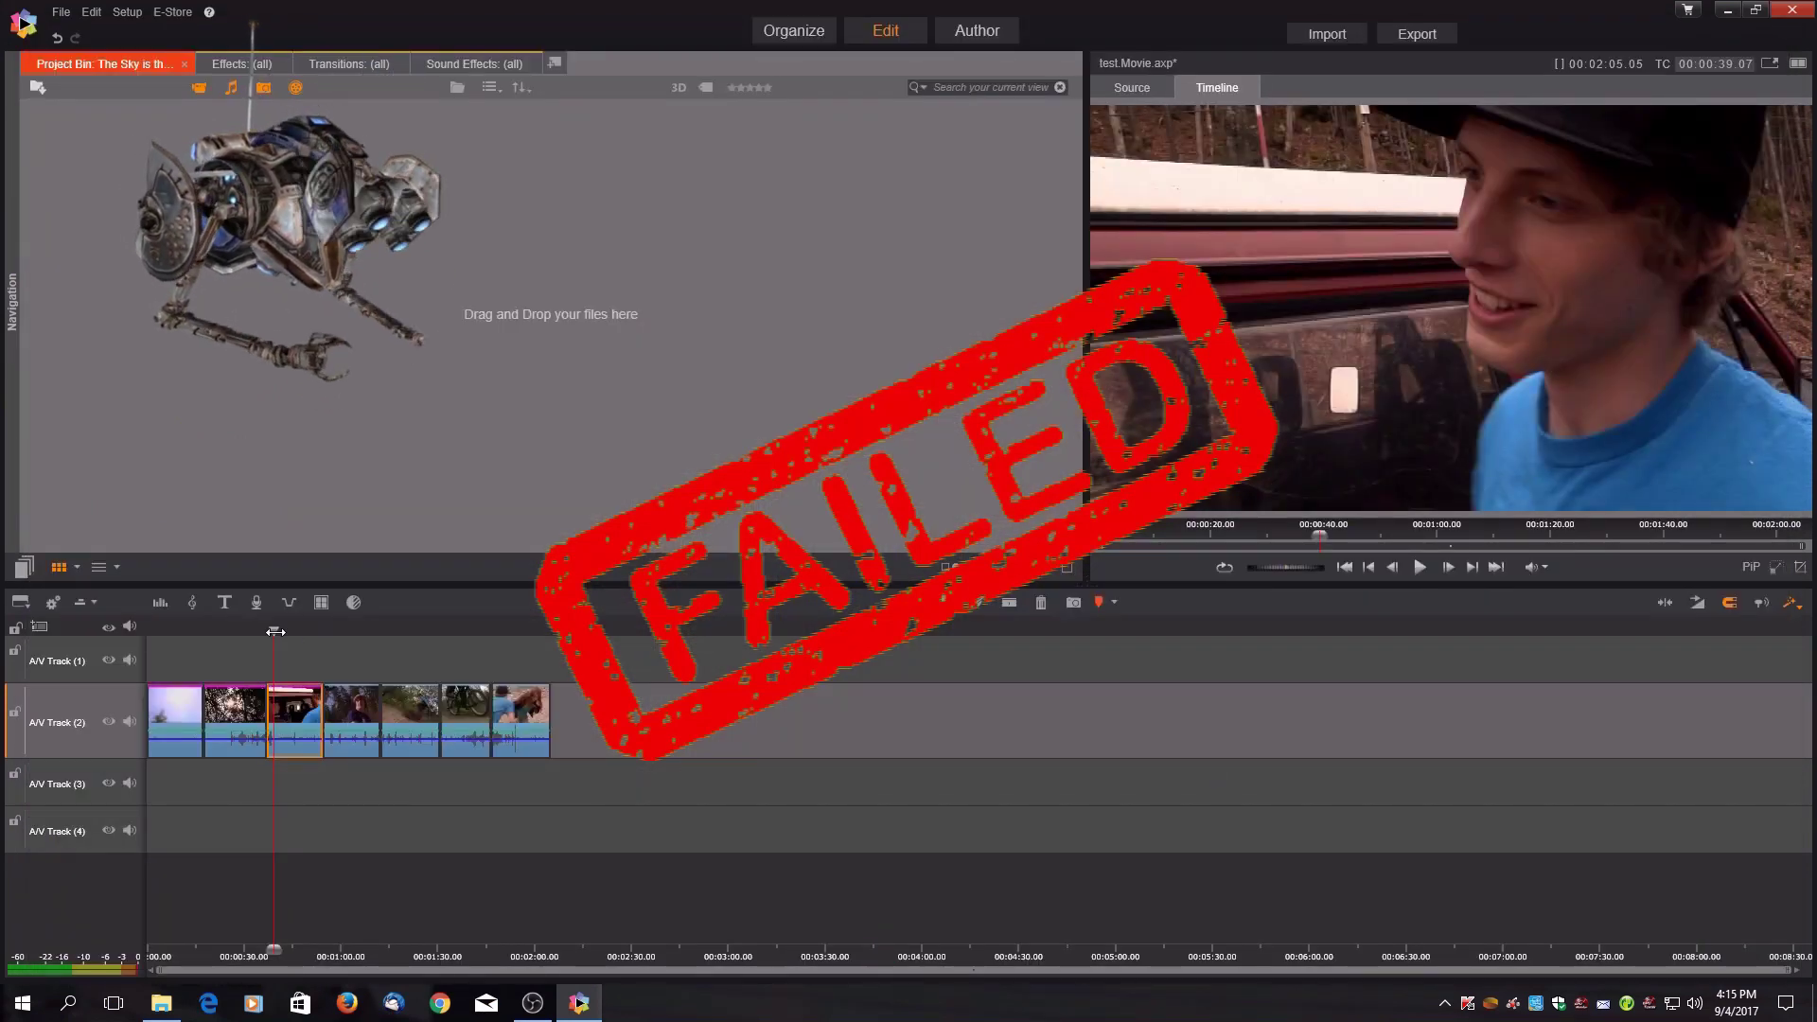
Open the fourth clip at 00:01:03.23 and add the Knoll Light Factory effect from the Red Giant Motion Graphics Toolkit.
drag(279, 626, 353, 627)
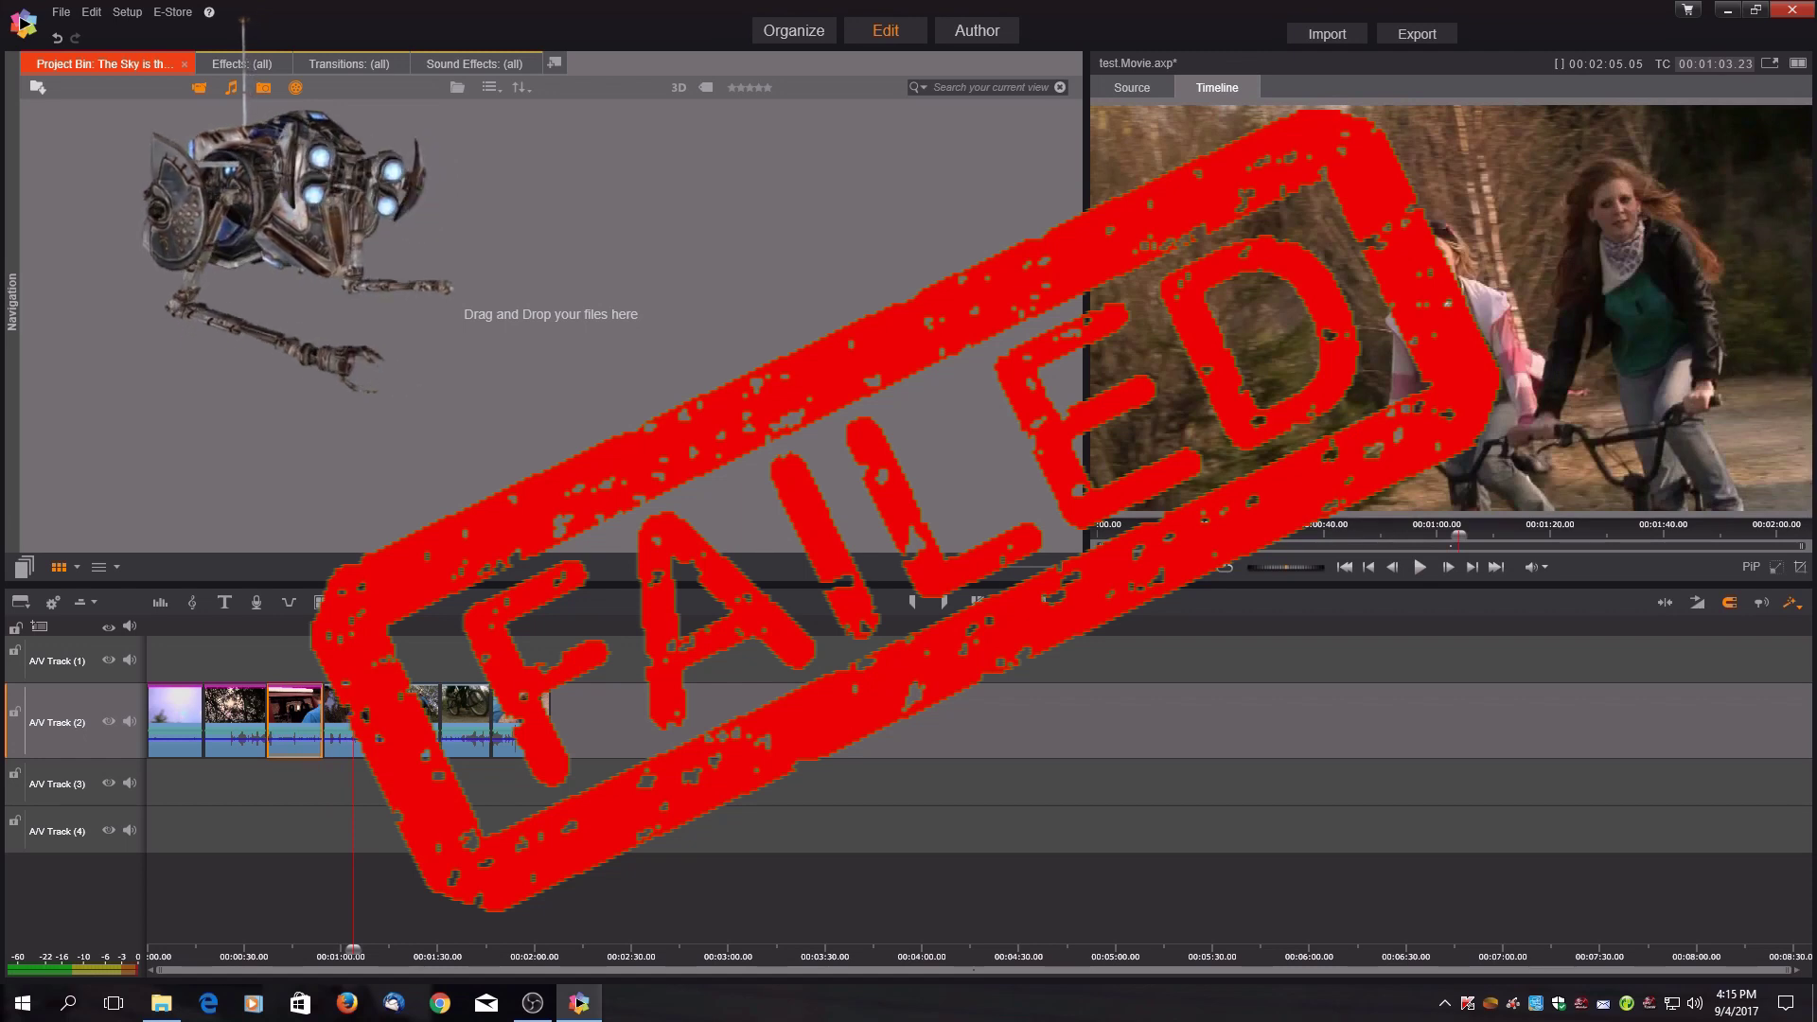
double_click(352, 710)
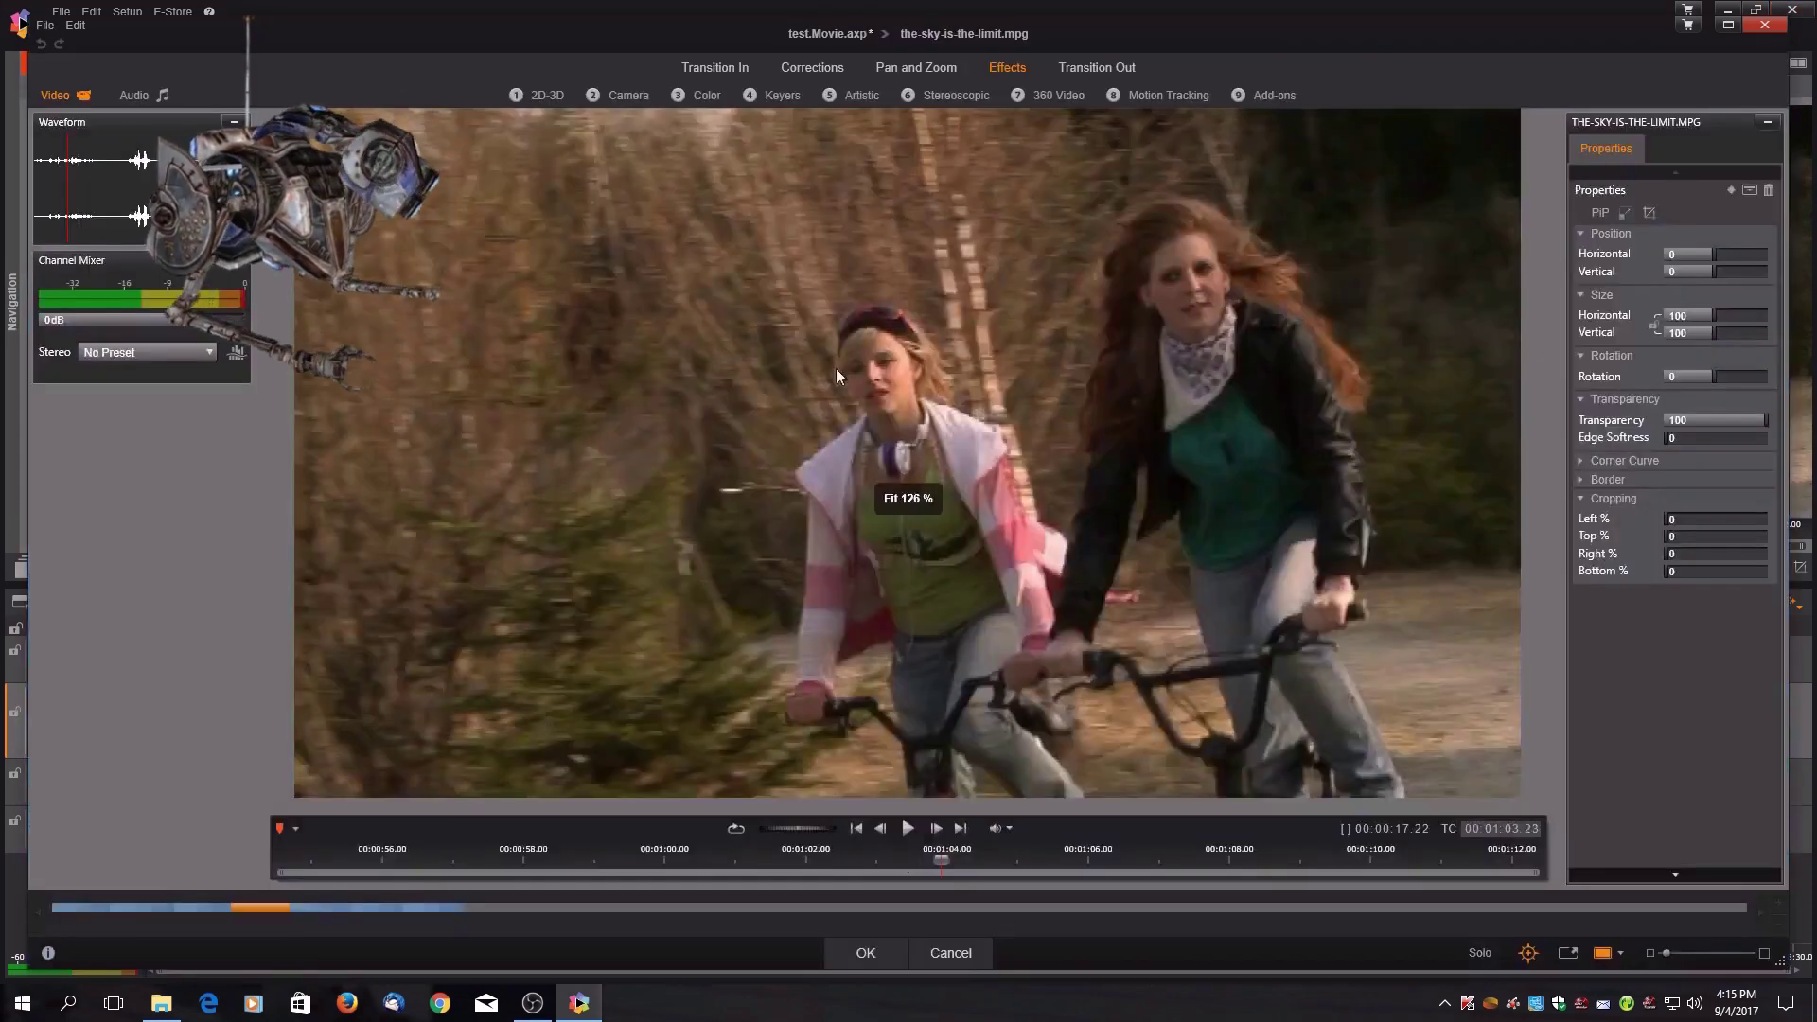
click(1258, 96)
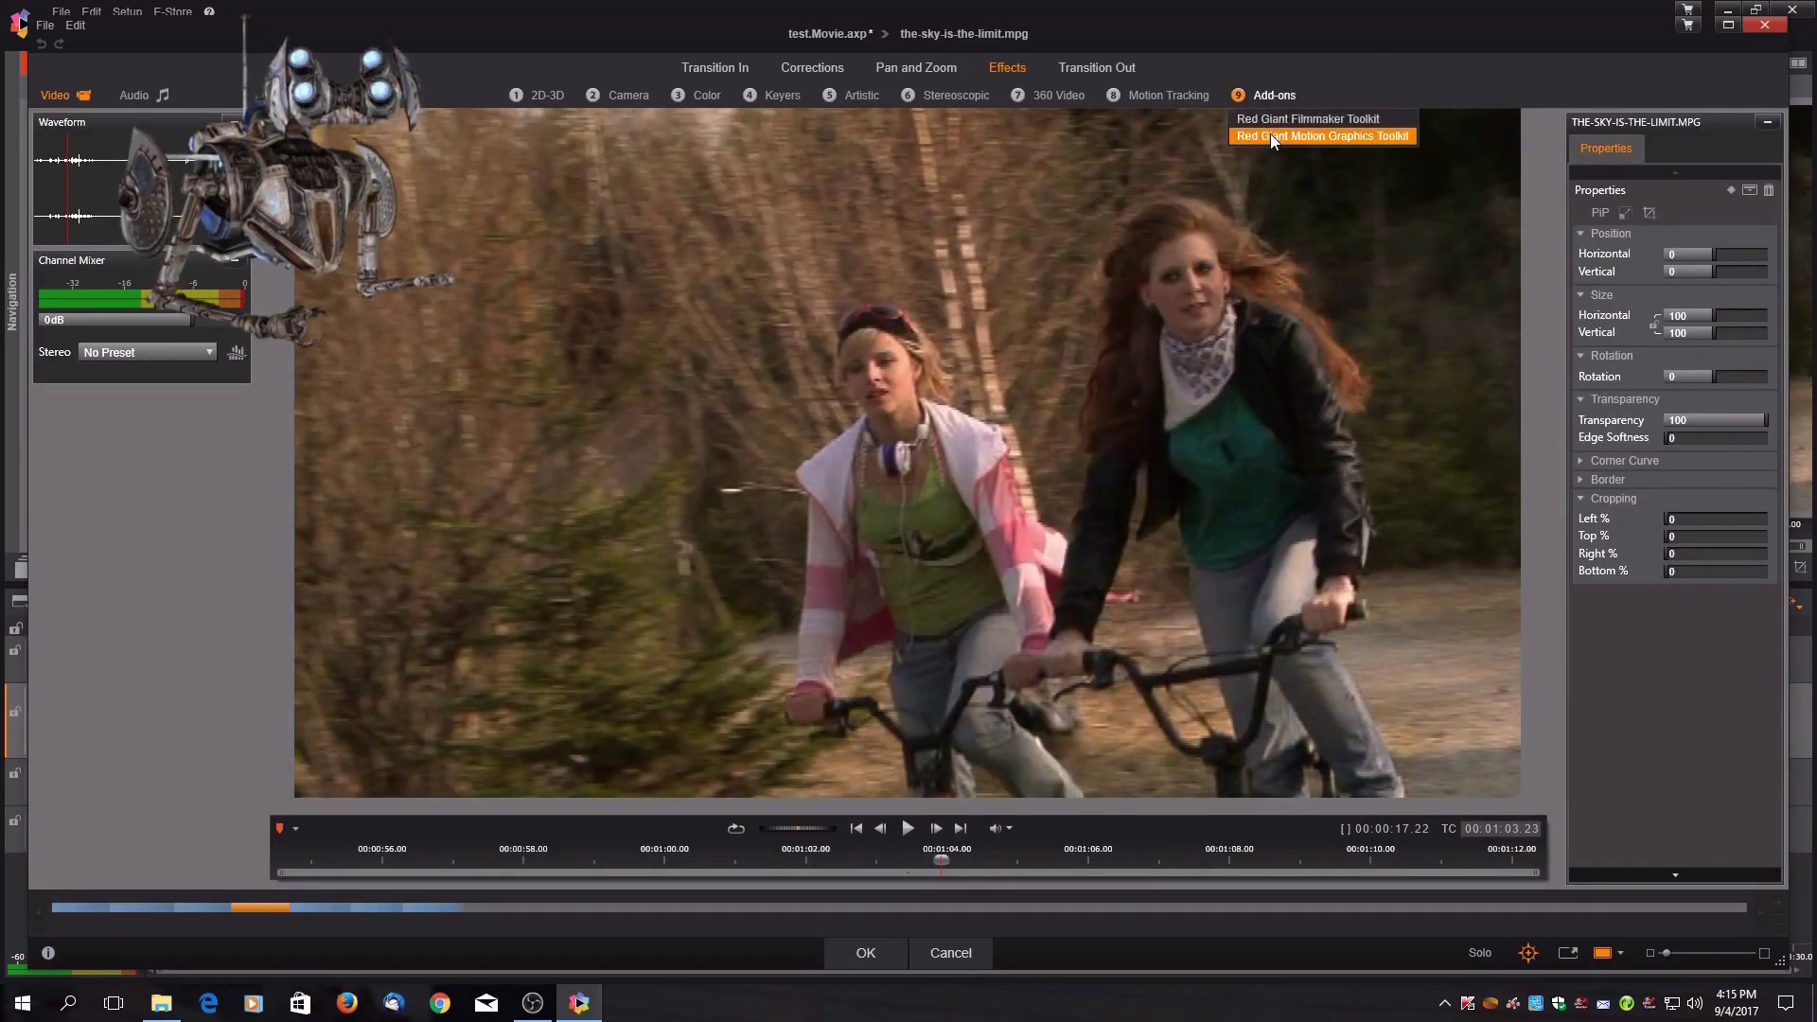
click(1269, 134)
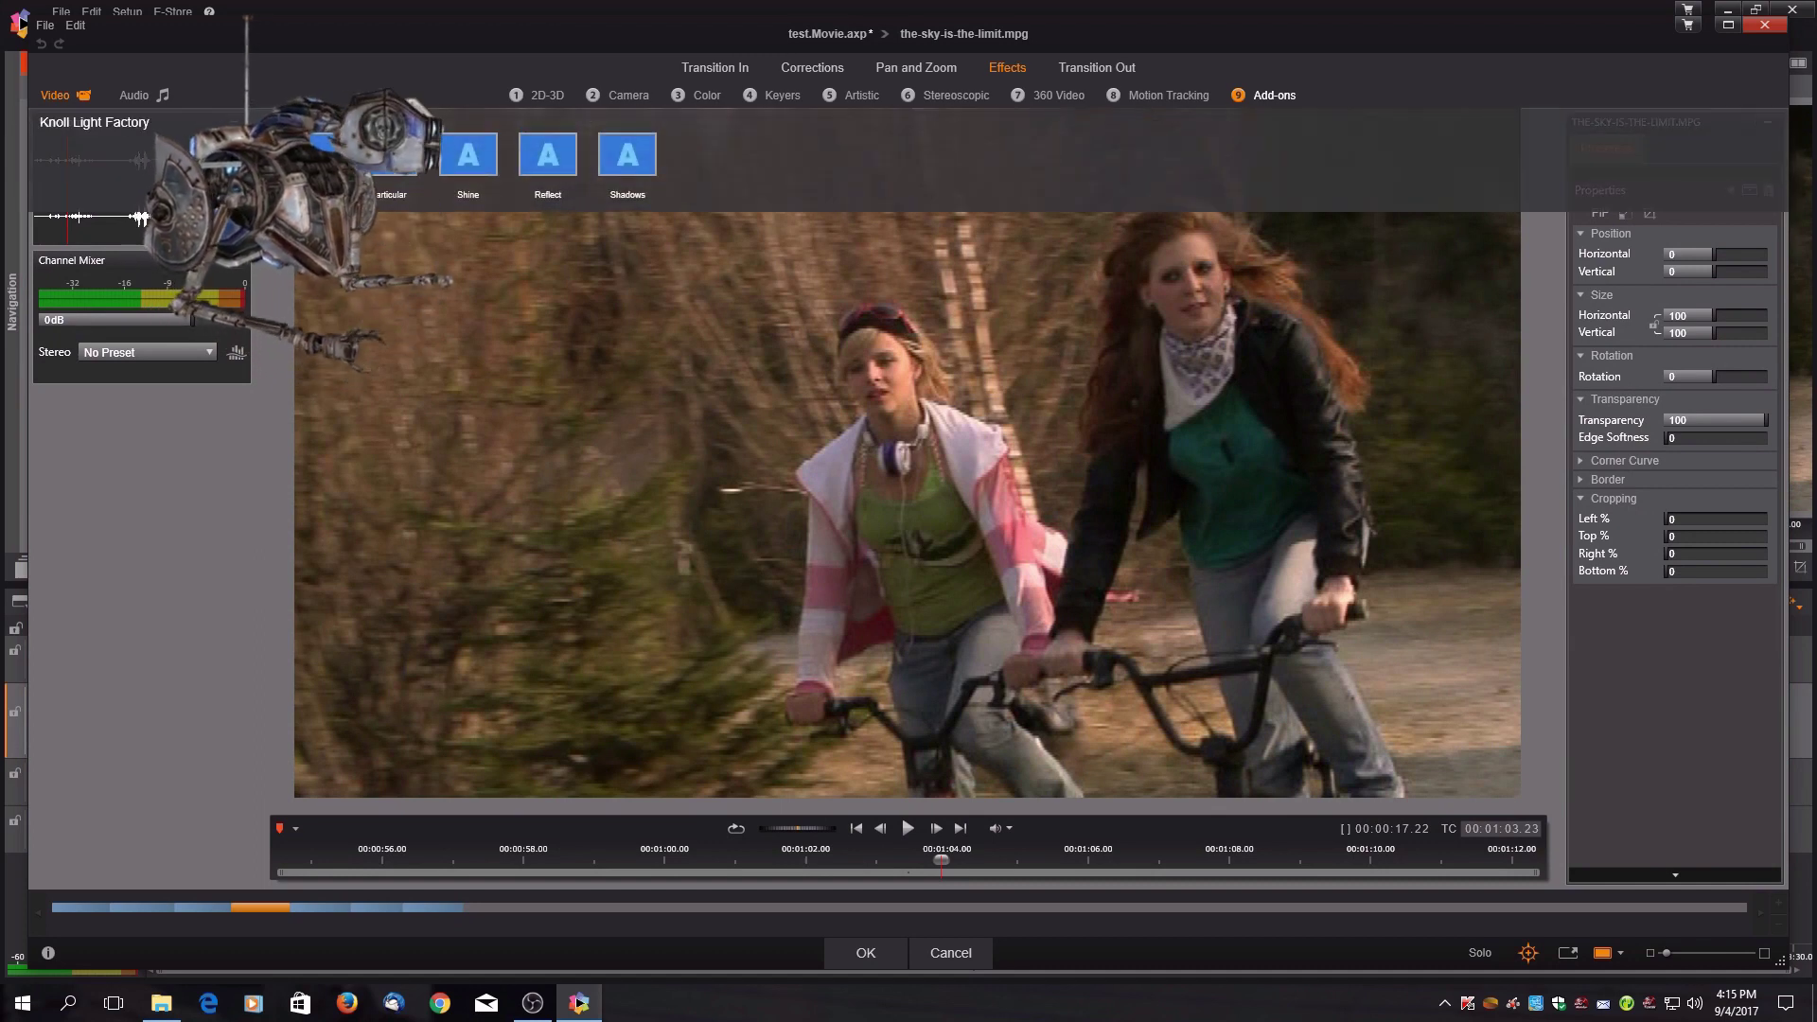
drag(389, 154, 455, 274)
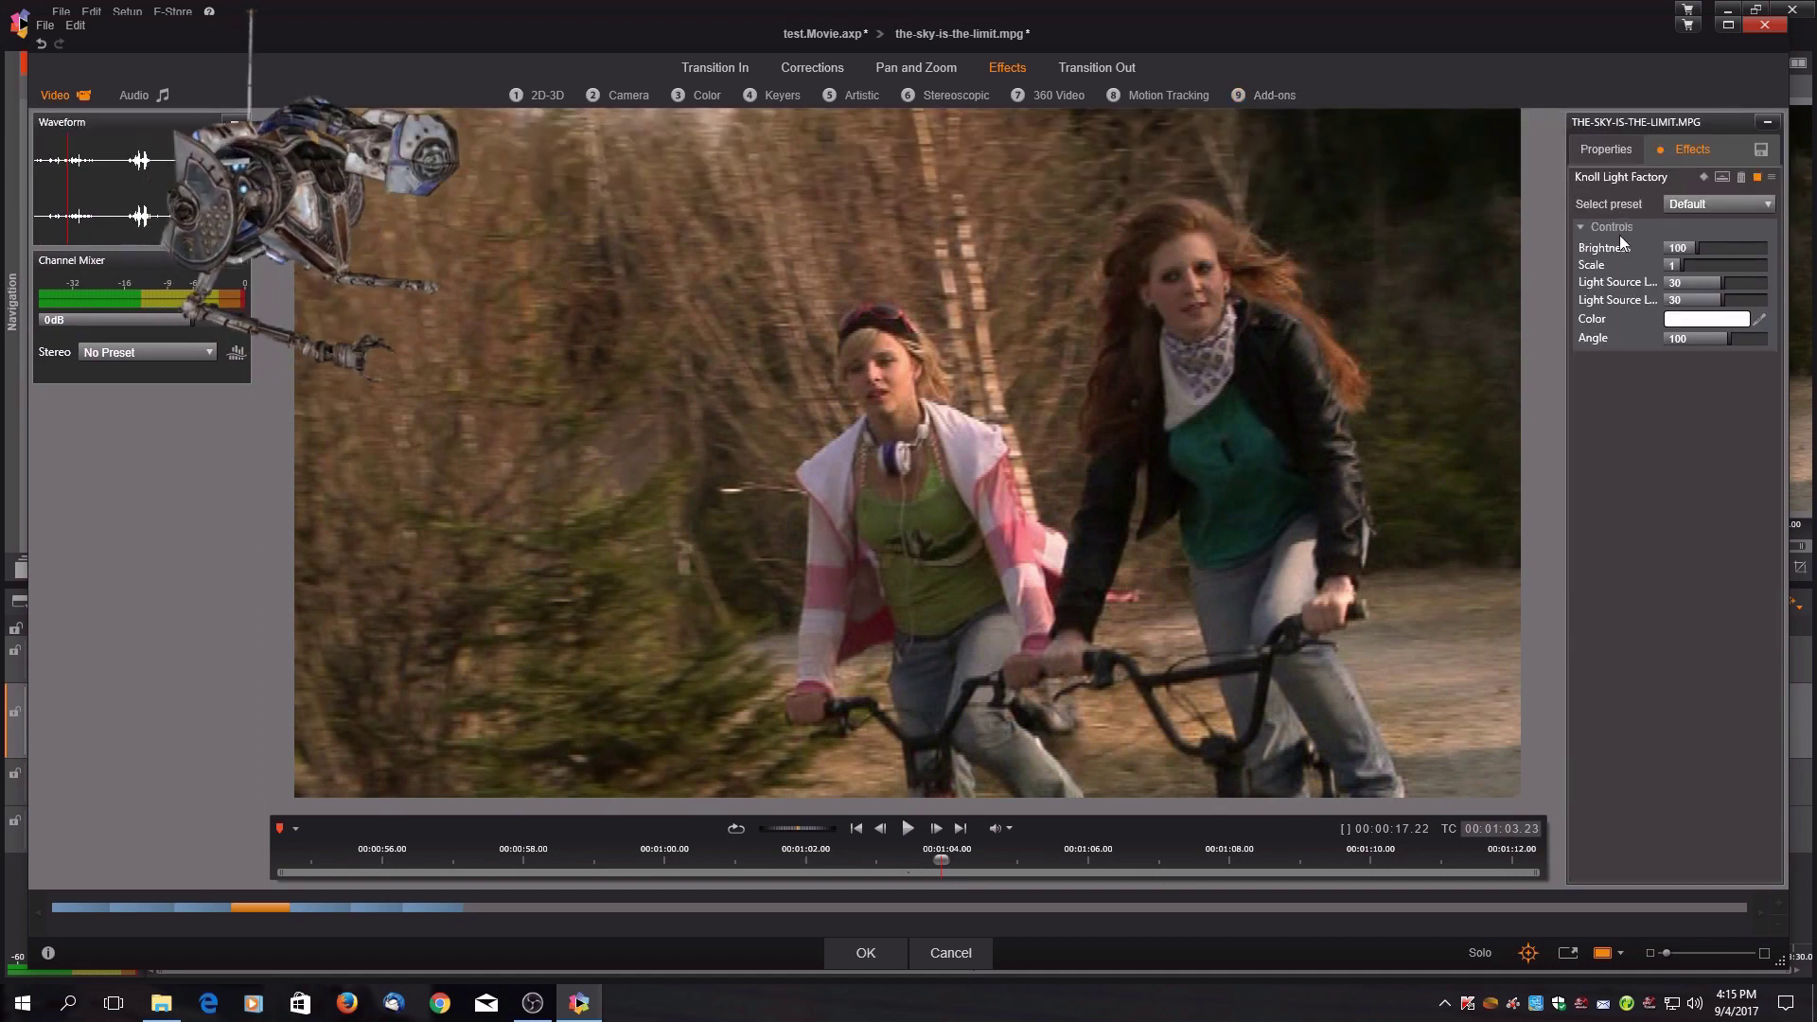
Set the Knoll Light Factory preset to Arc Welder and accept the clip's effect.
click(1720, 206)
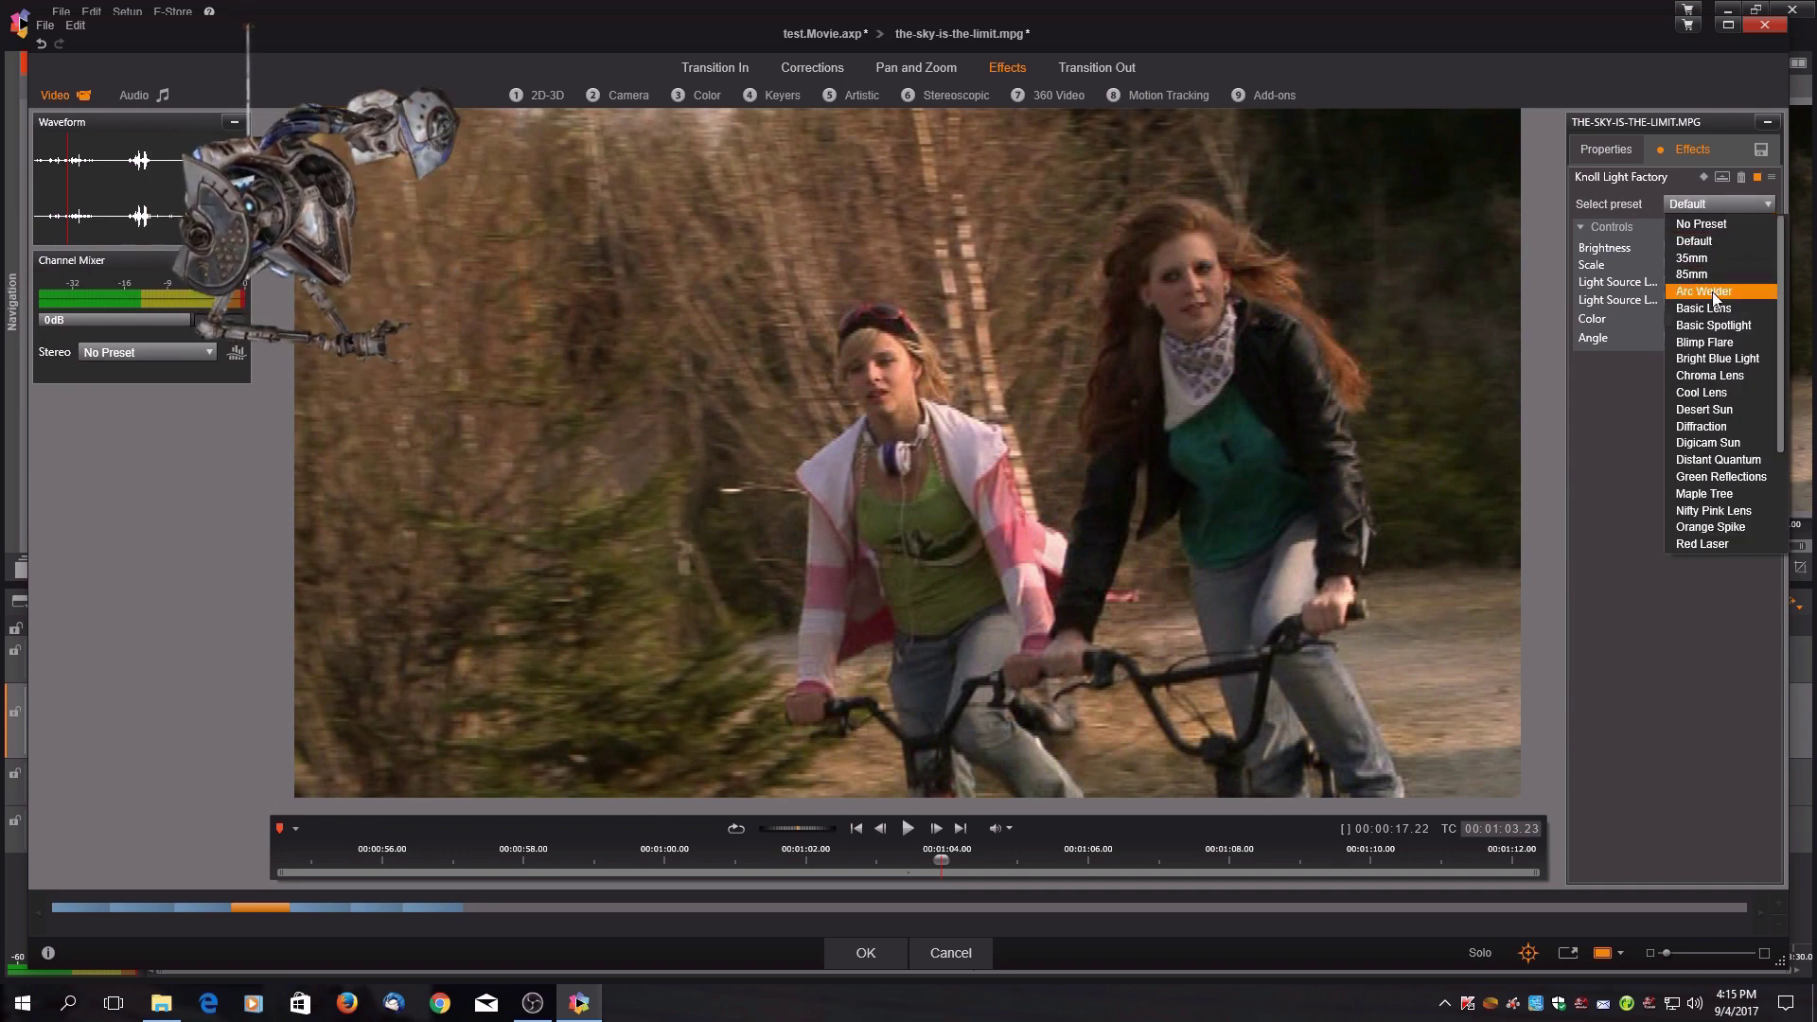
click(1712, 290)
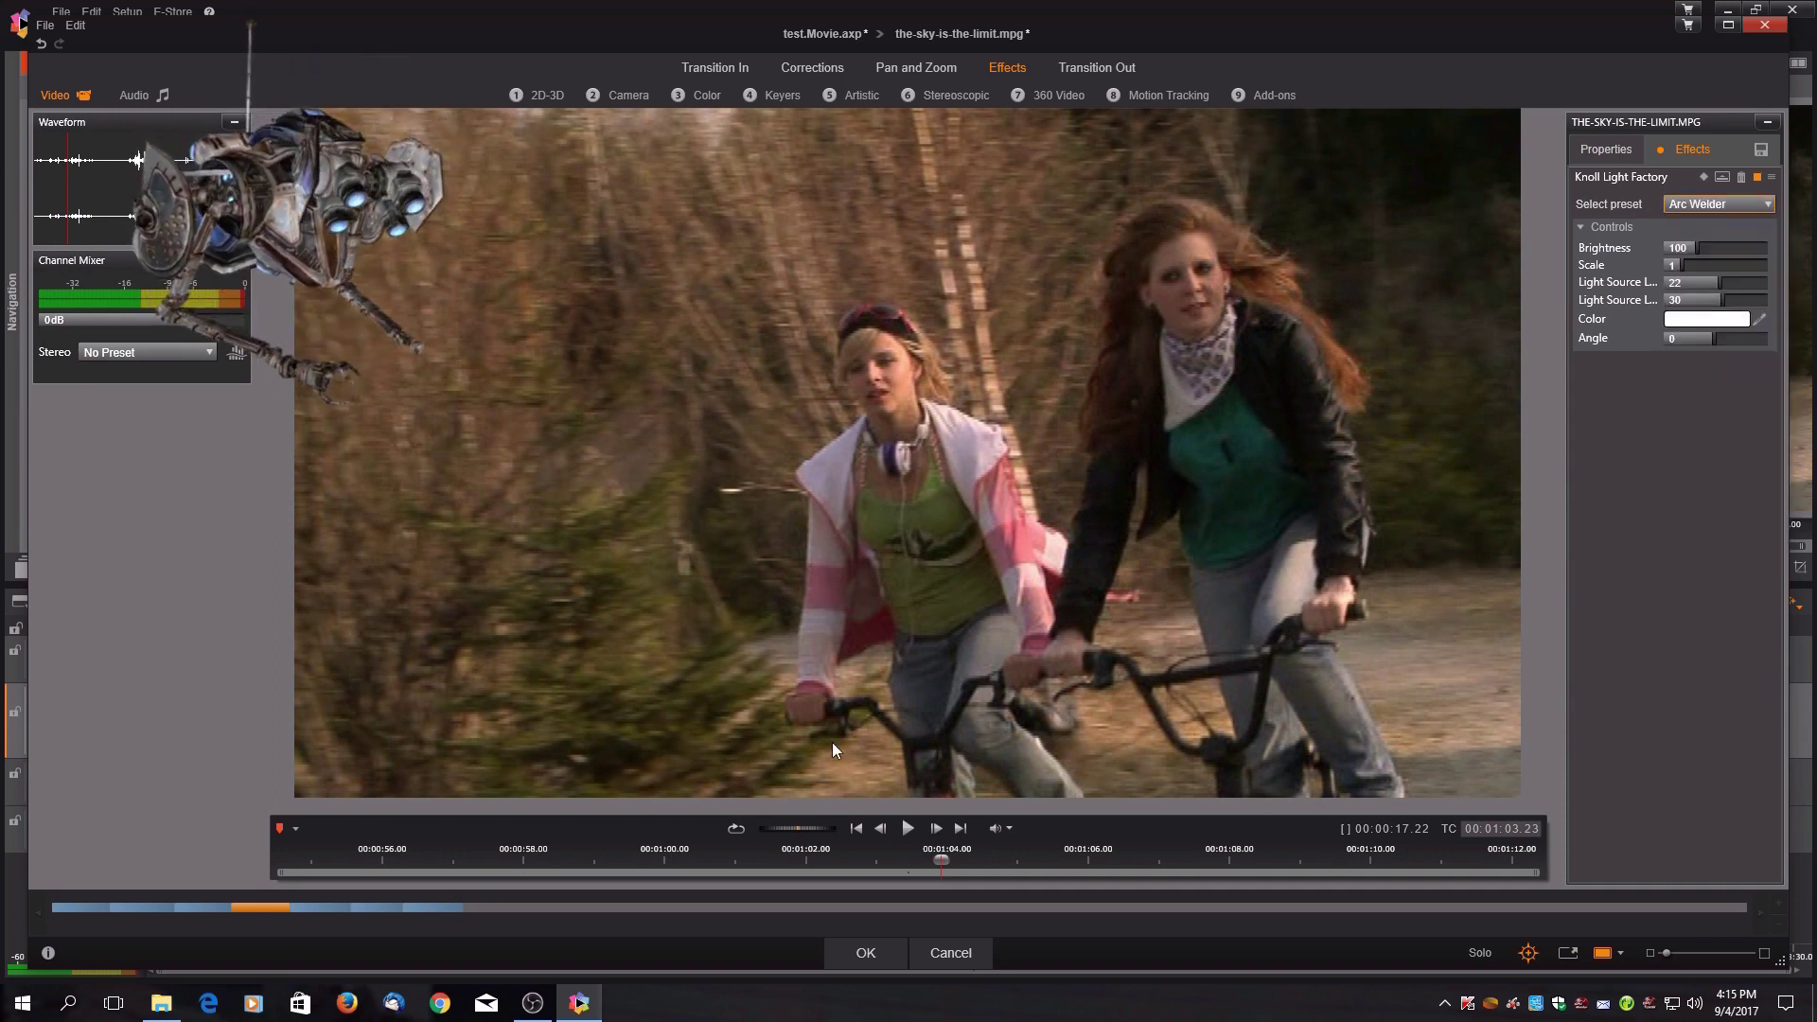
click(867, 952)
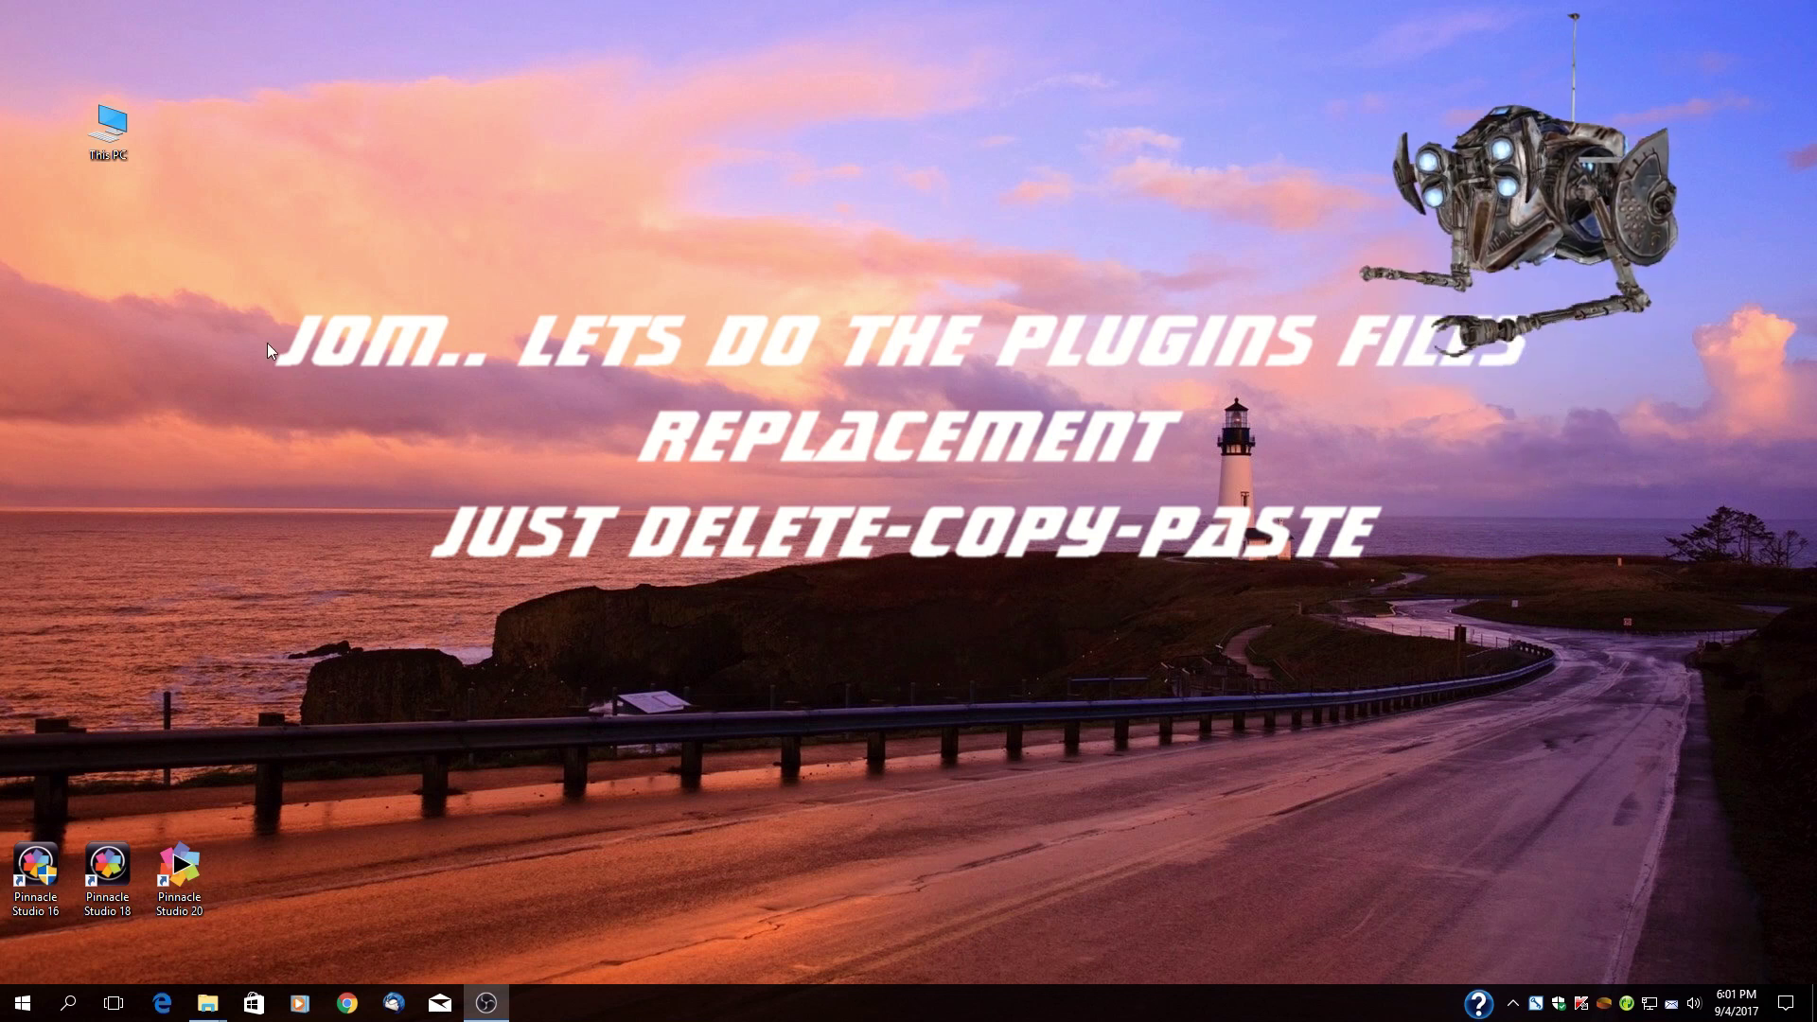
In File Explorer, open the folder C:\Program Files\Pinnacle\Studio 20\plugins\RTFXV2.
double_click(117, 139)
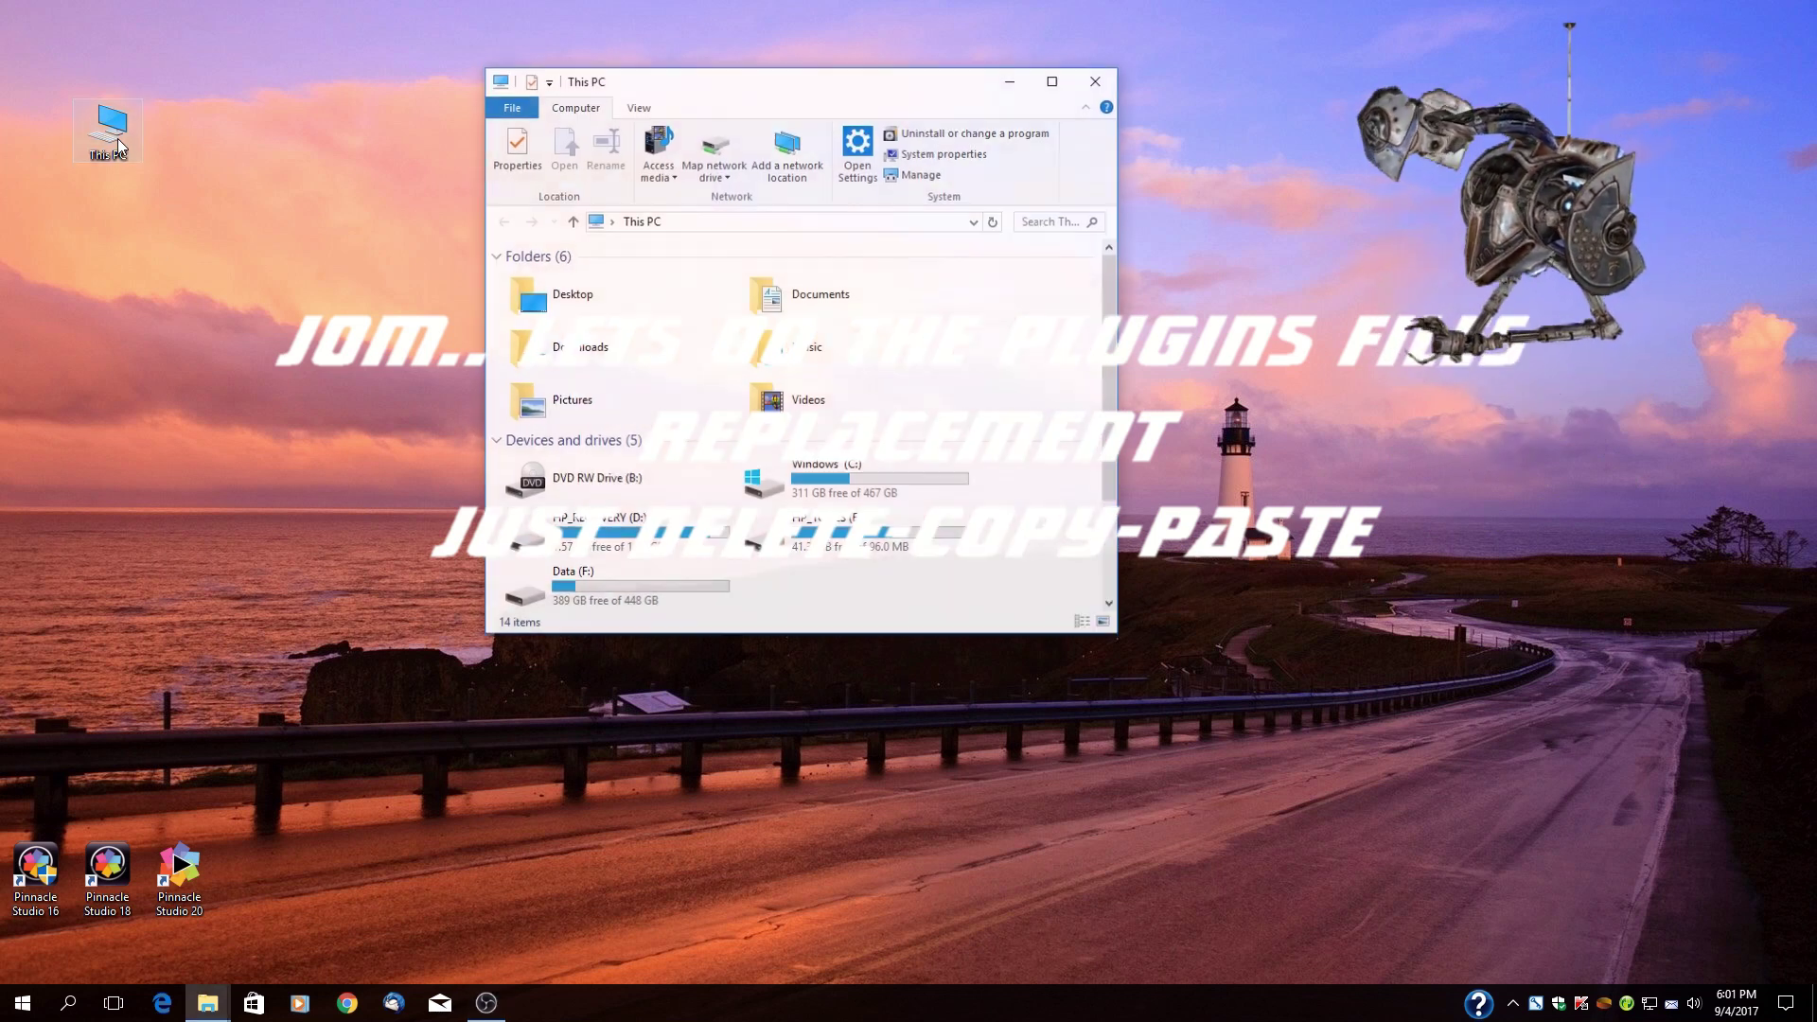
double_click(854, 490)
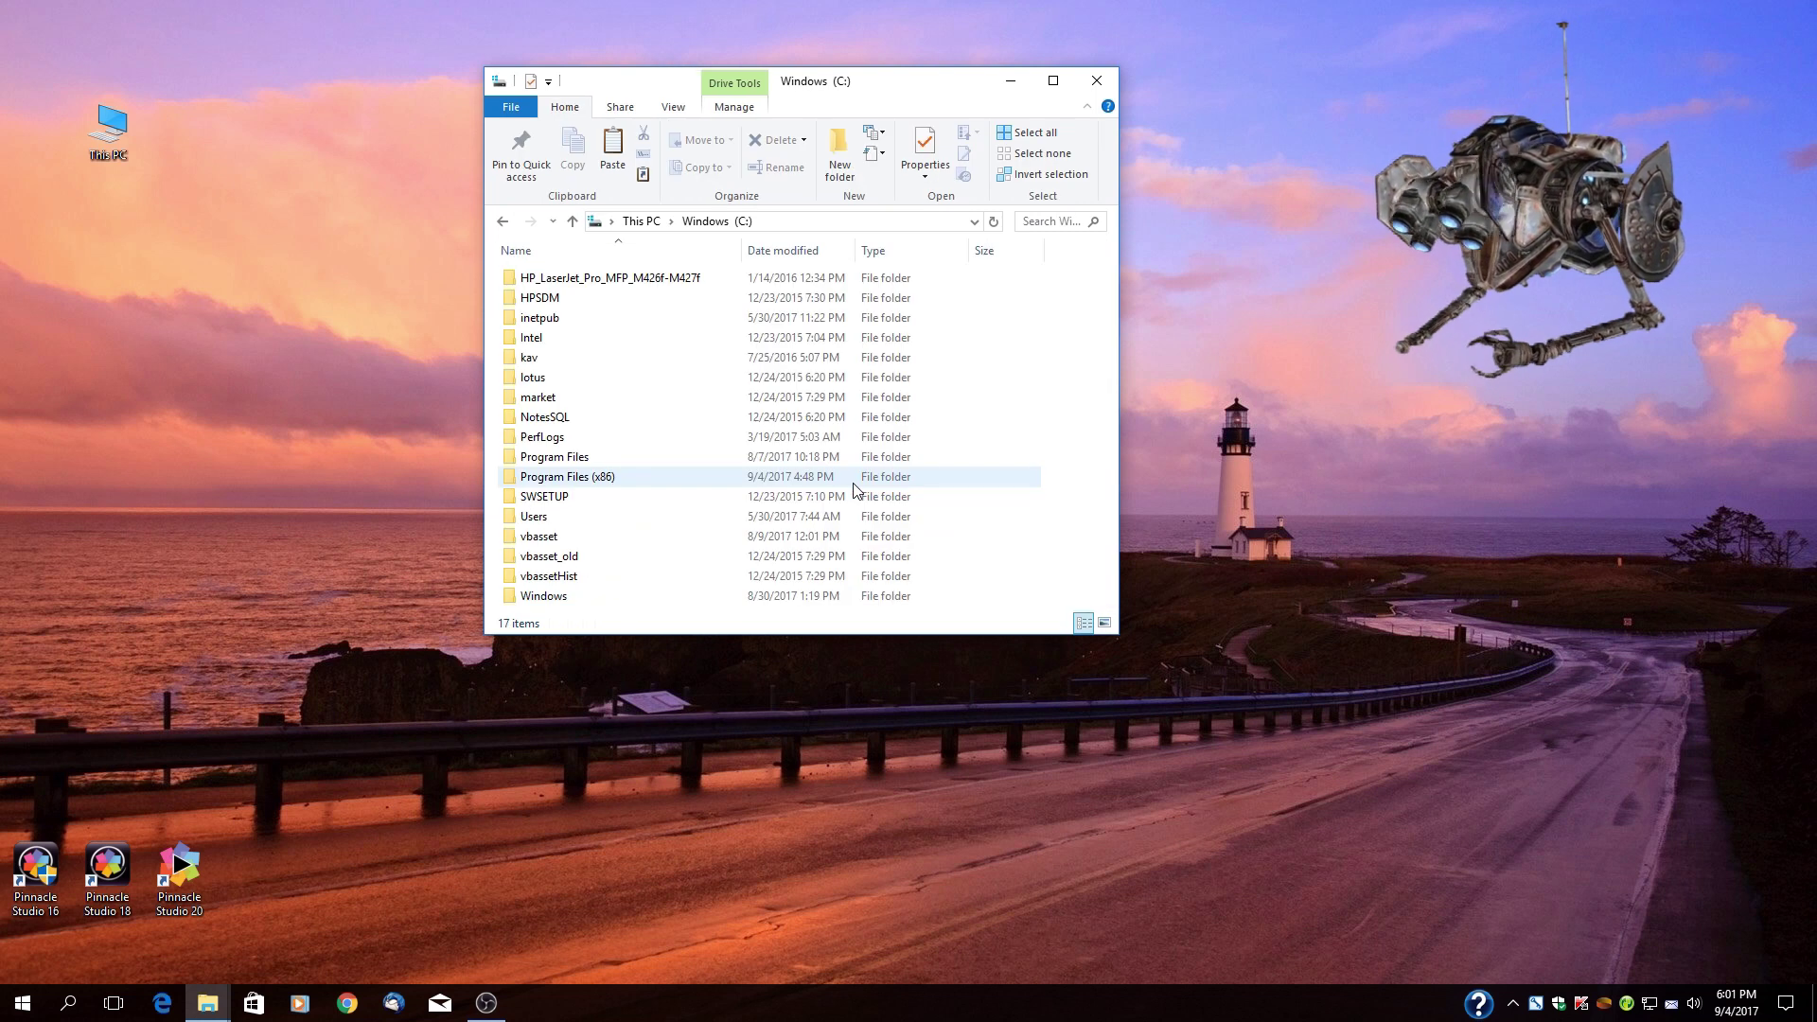
double_click(641, 460)
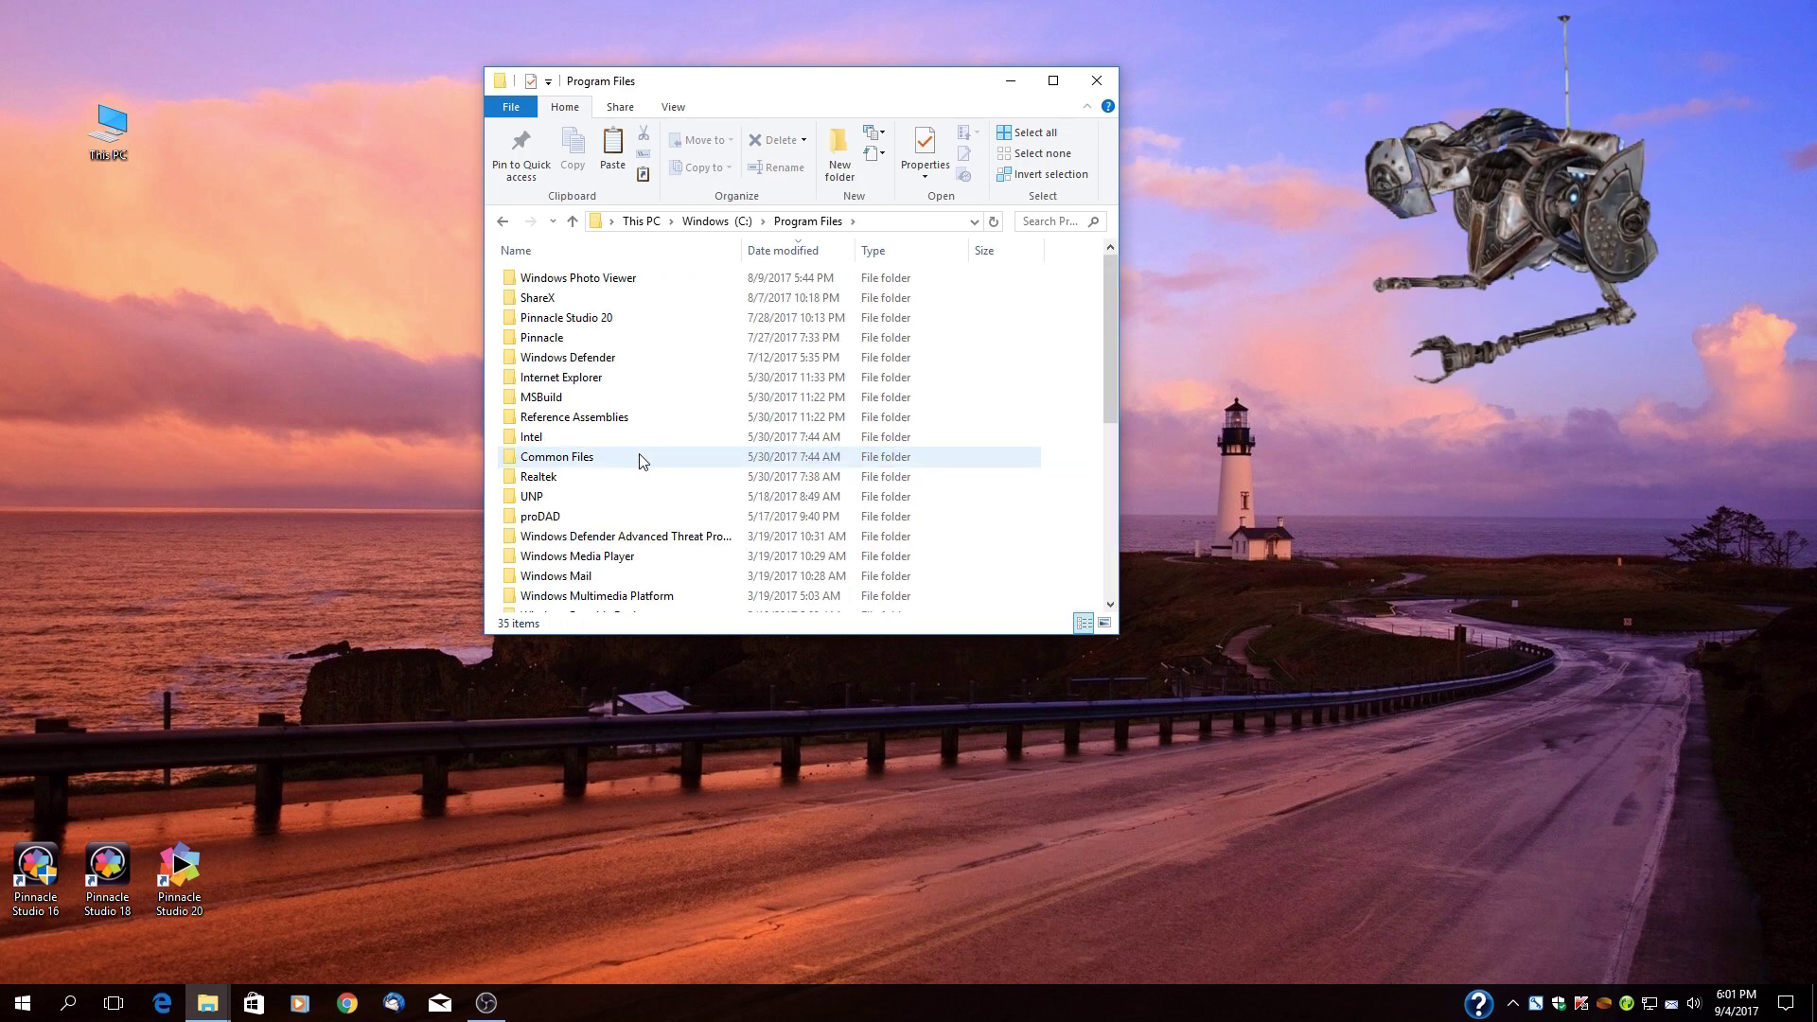
double_click(541, 338)
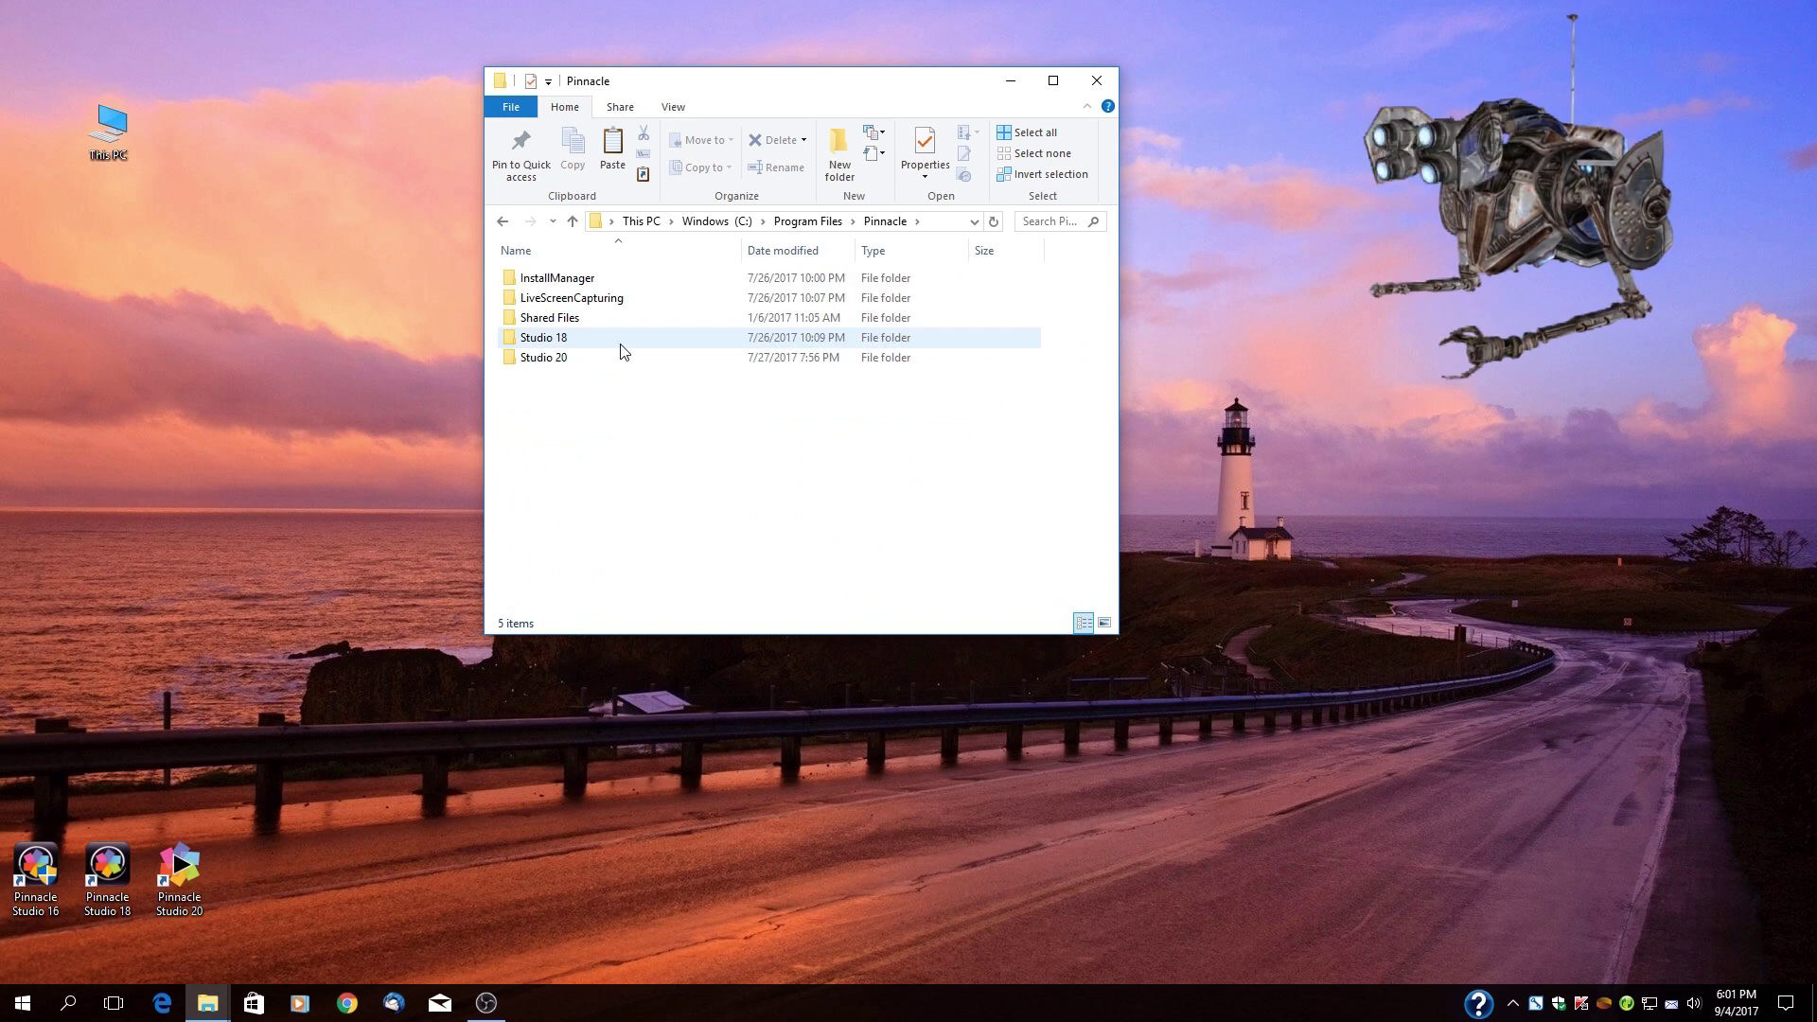
double_click(609, 357)
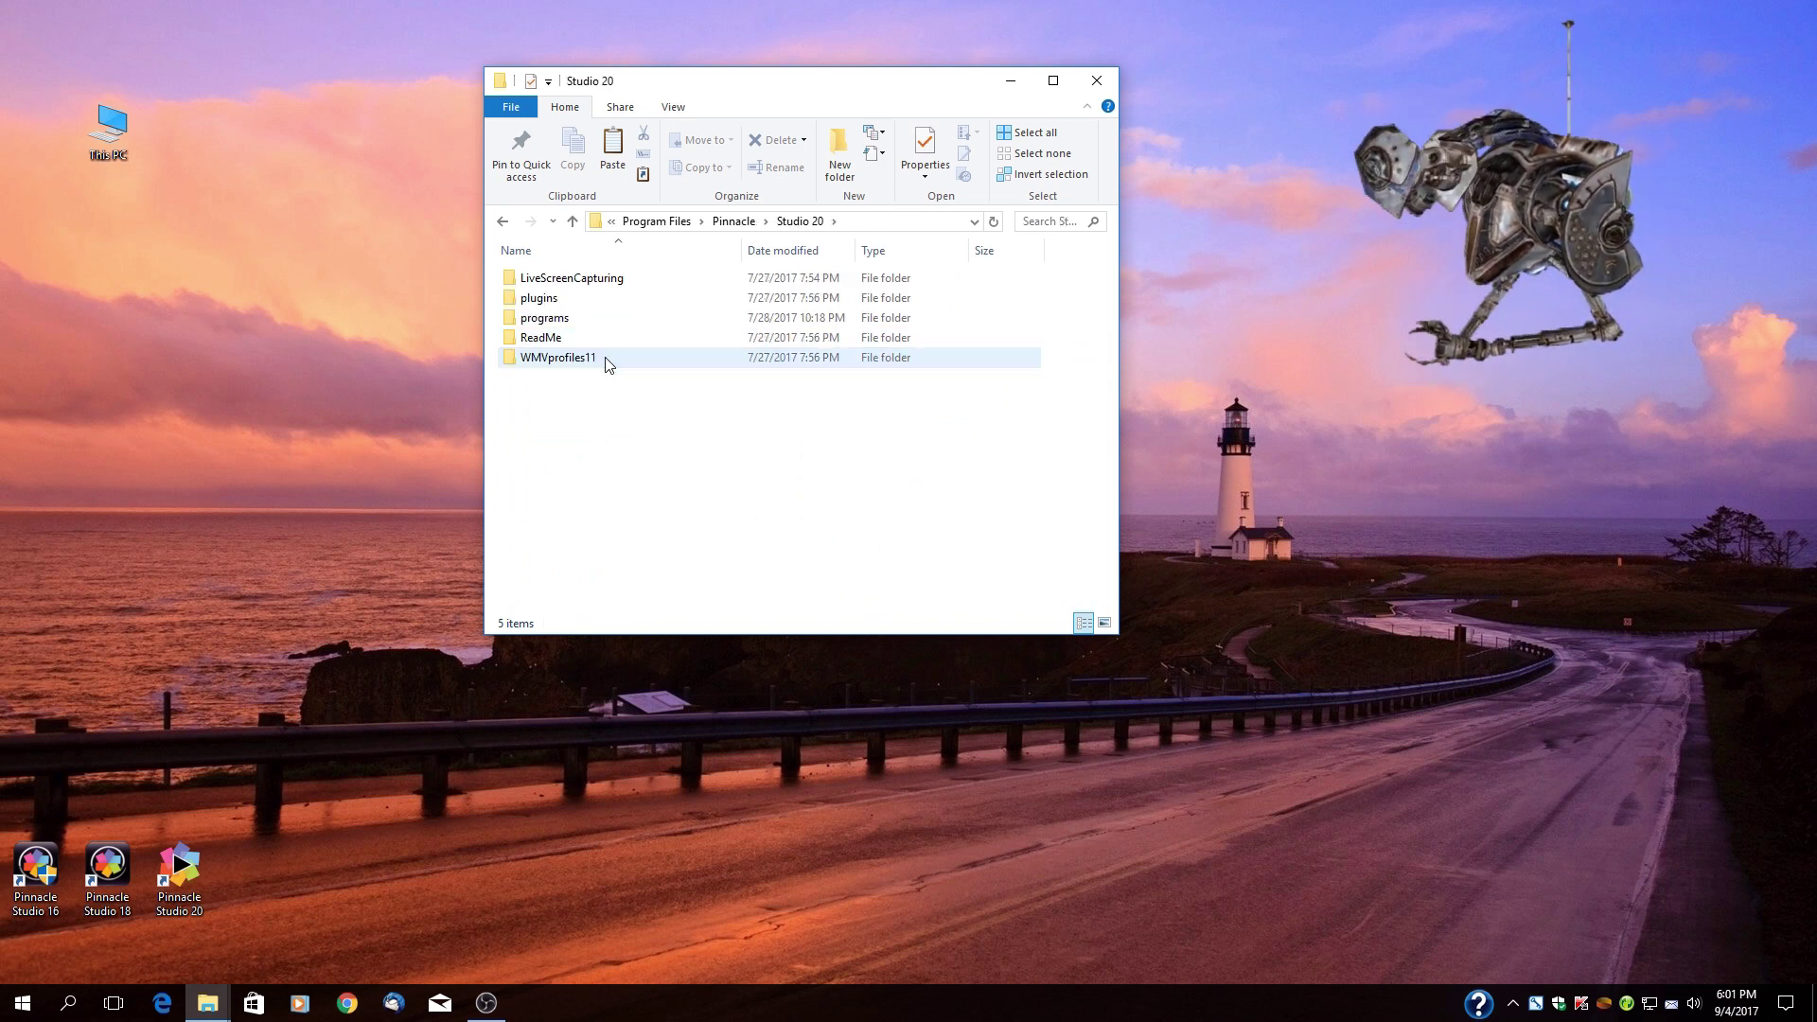
double_click(610, 309)
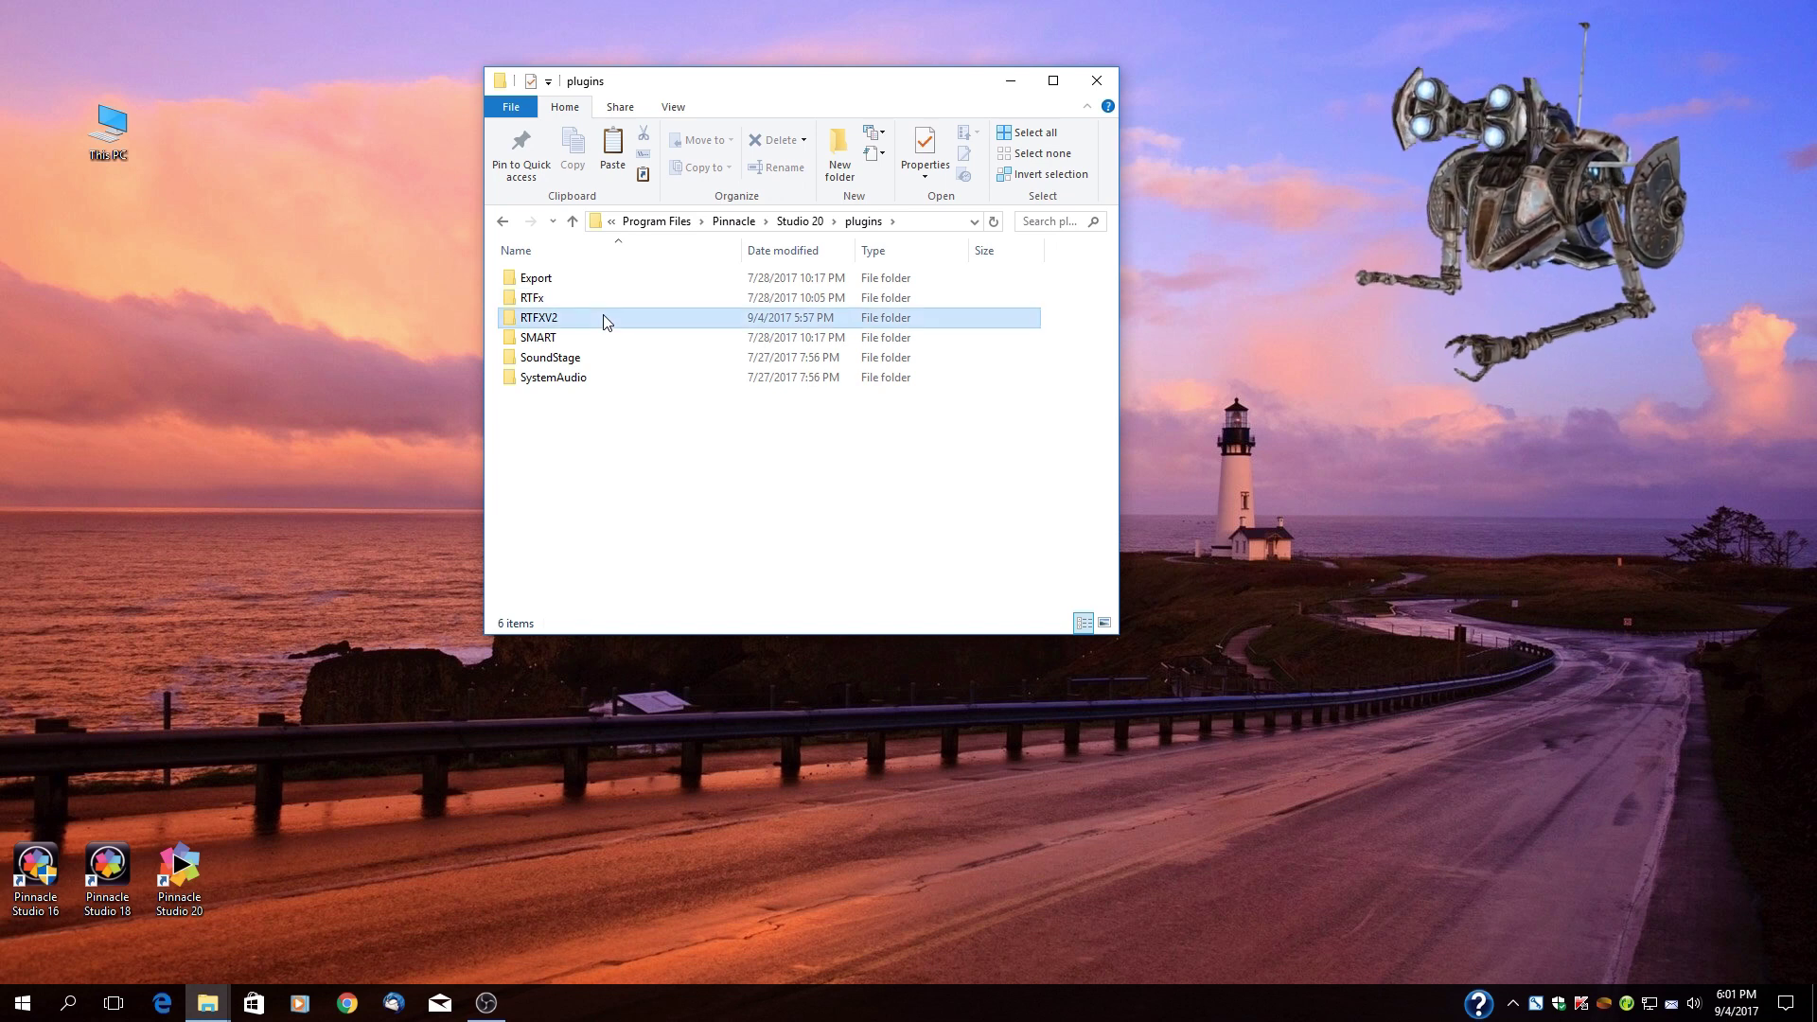
double_click(606, 319)
Delete the KnollEZSE, MBCosmoSE, MBLooksSE, MBMojoSE, RGWarpSE, TCParticularSE and TCShineSE folders from the RTFXV2 folder.
drag(689, 88, 482, 74)
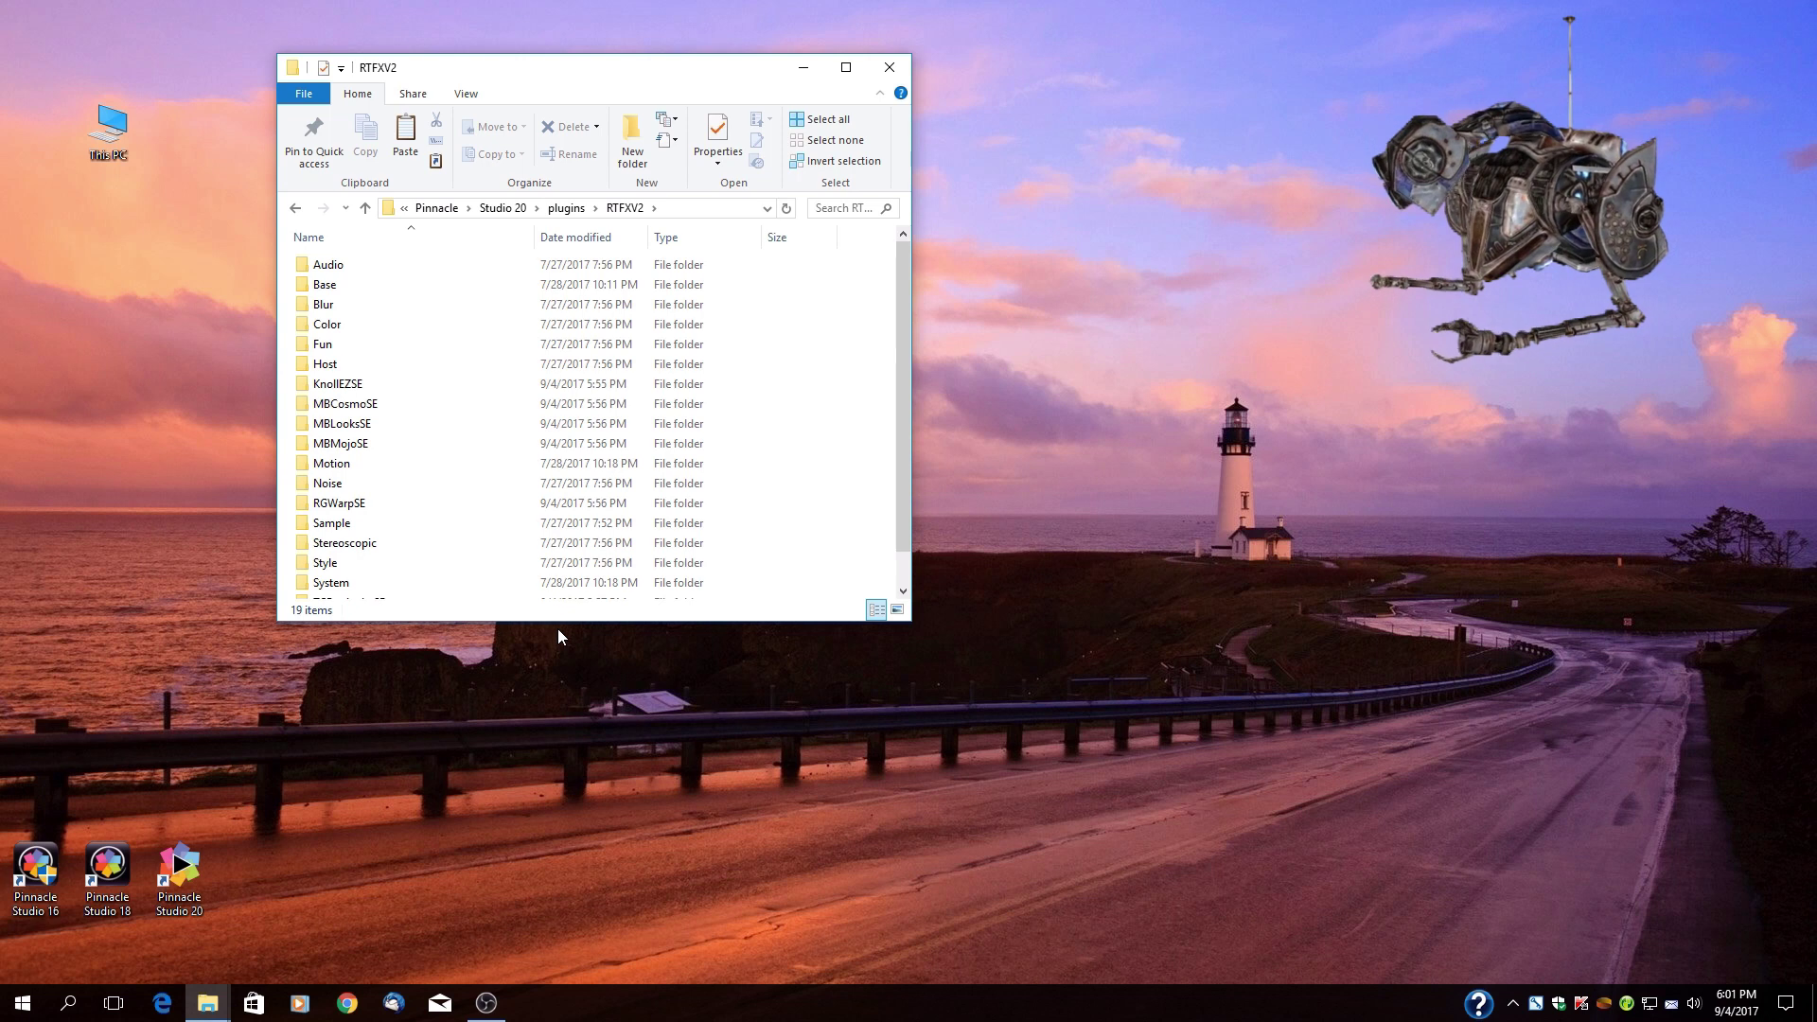
drag(559, 624, 578, 738)
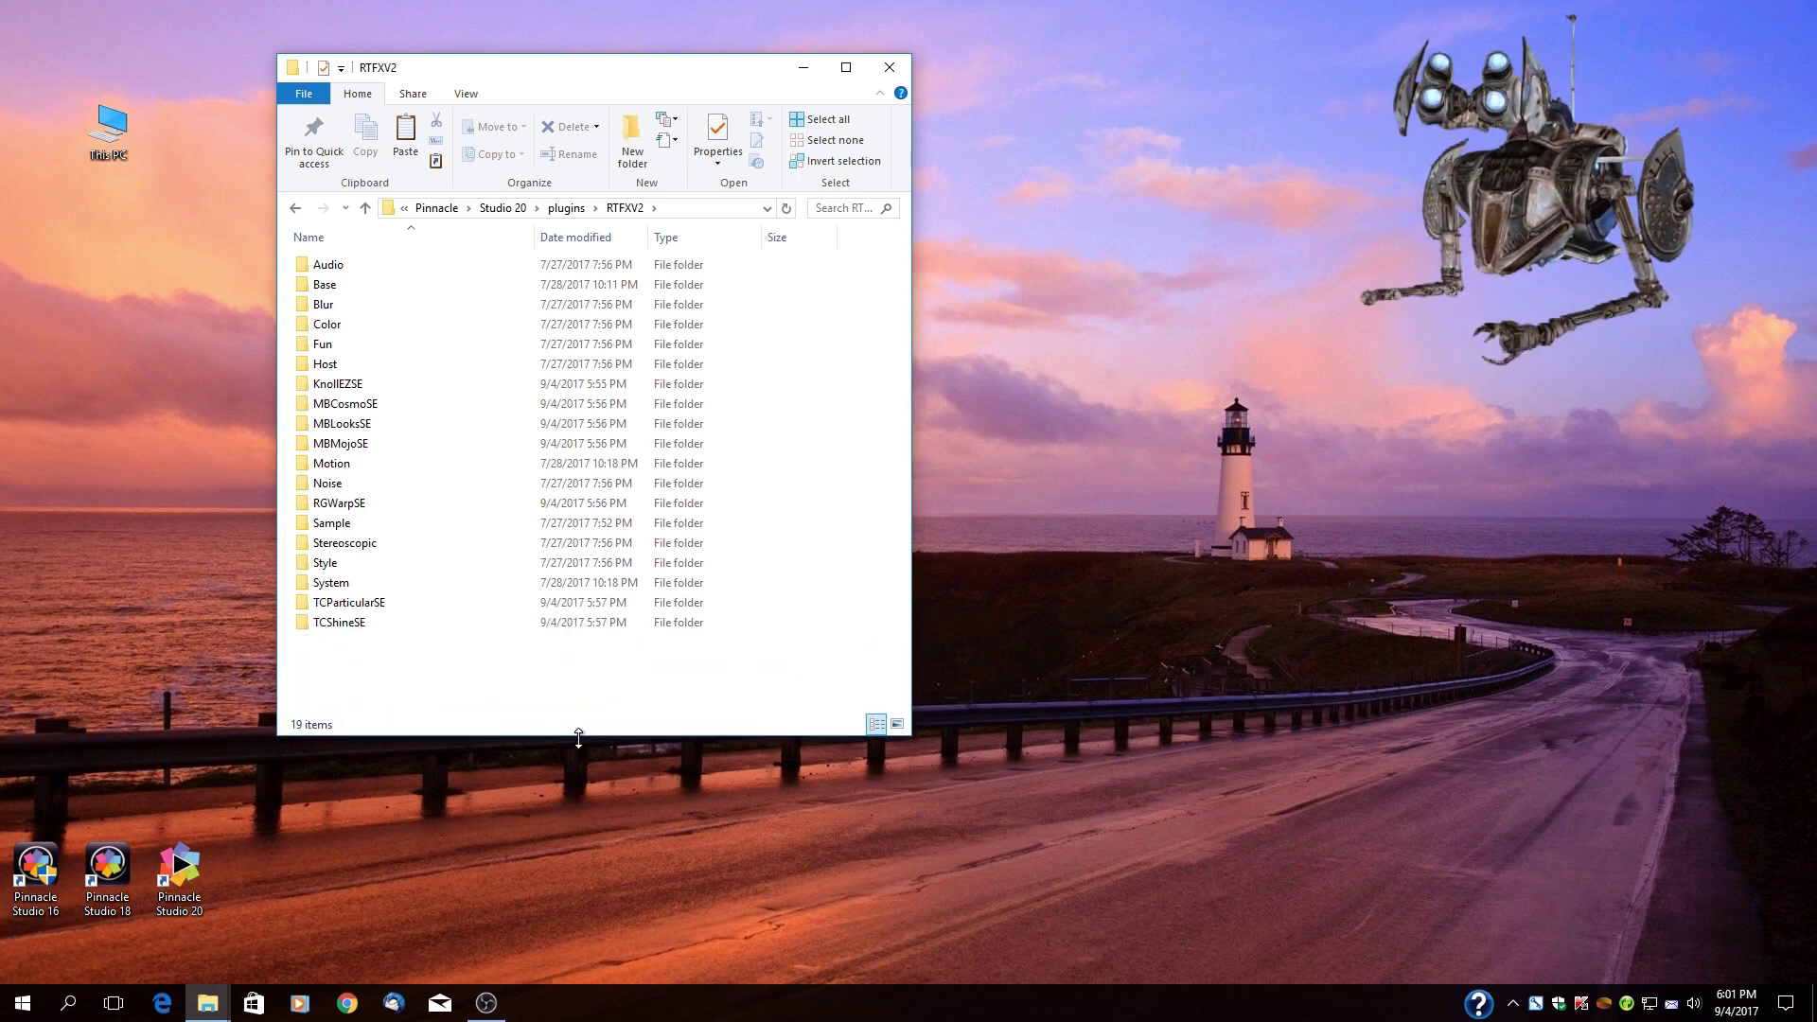
ctrl+click(405, 403)
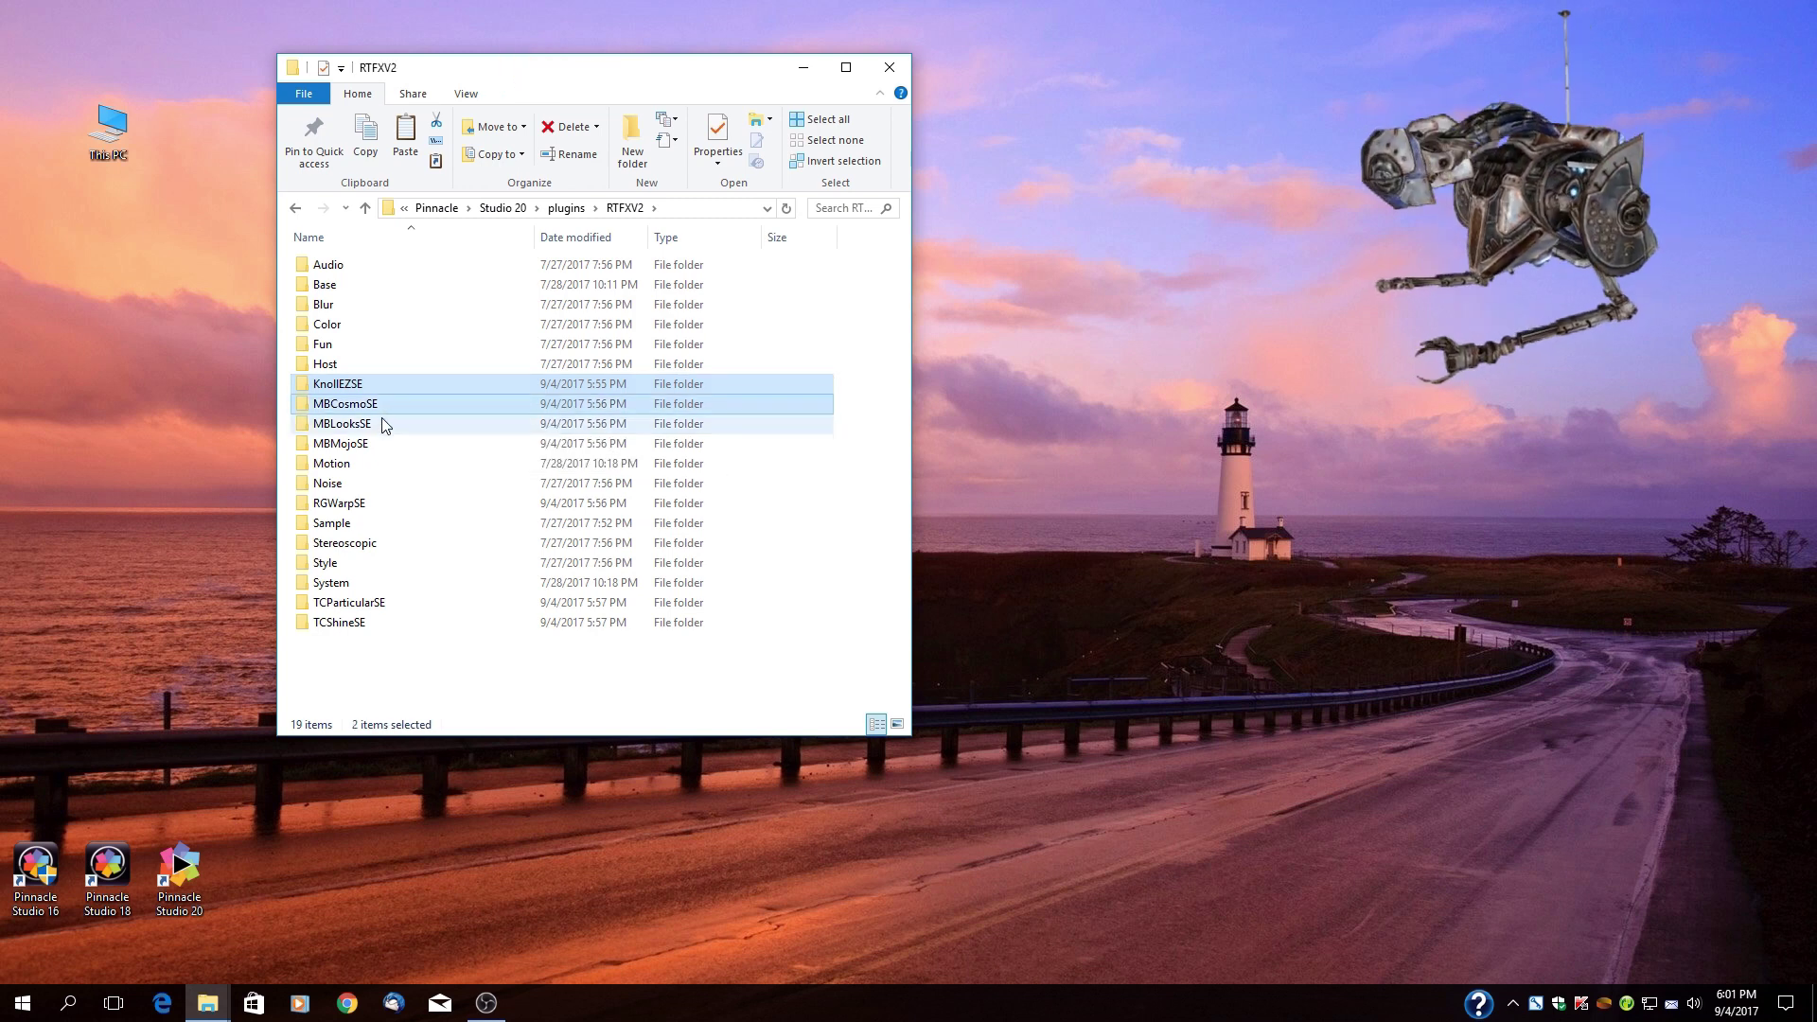
ctrl+click(364, 502)
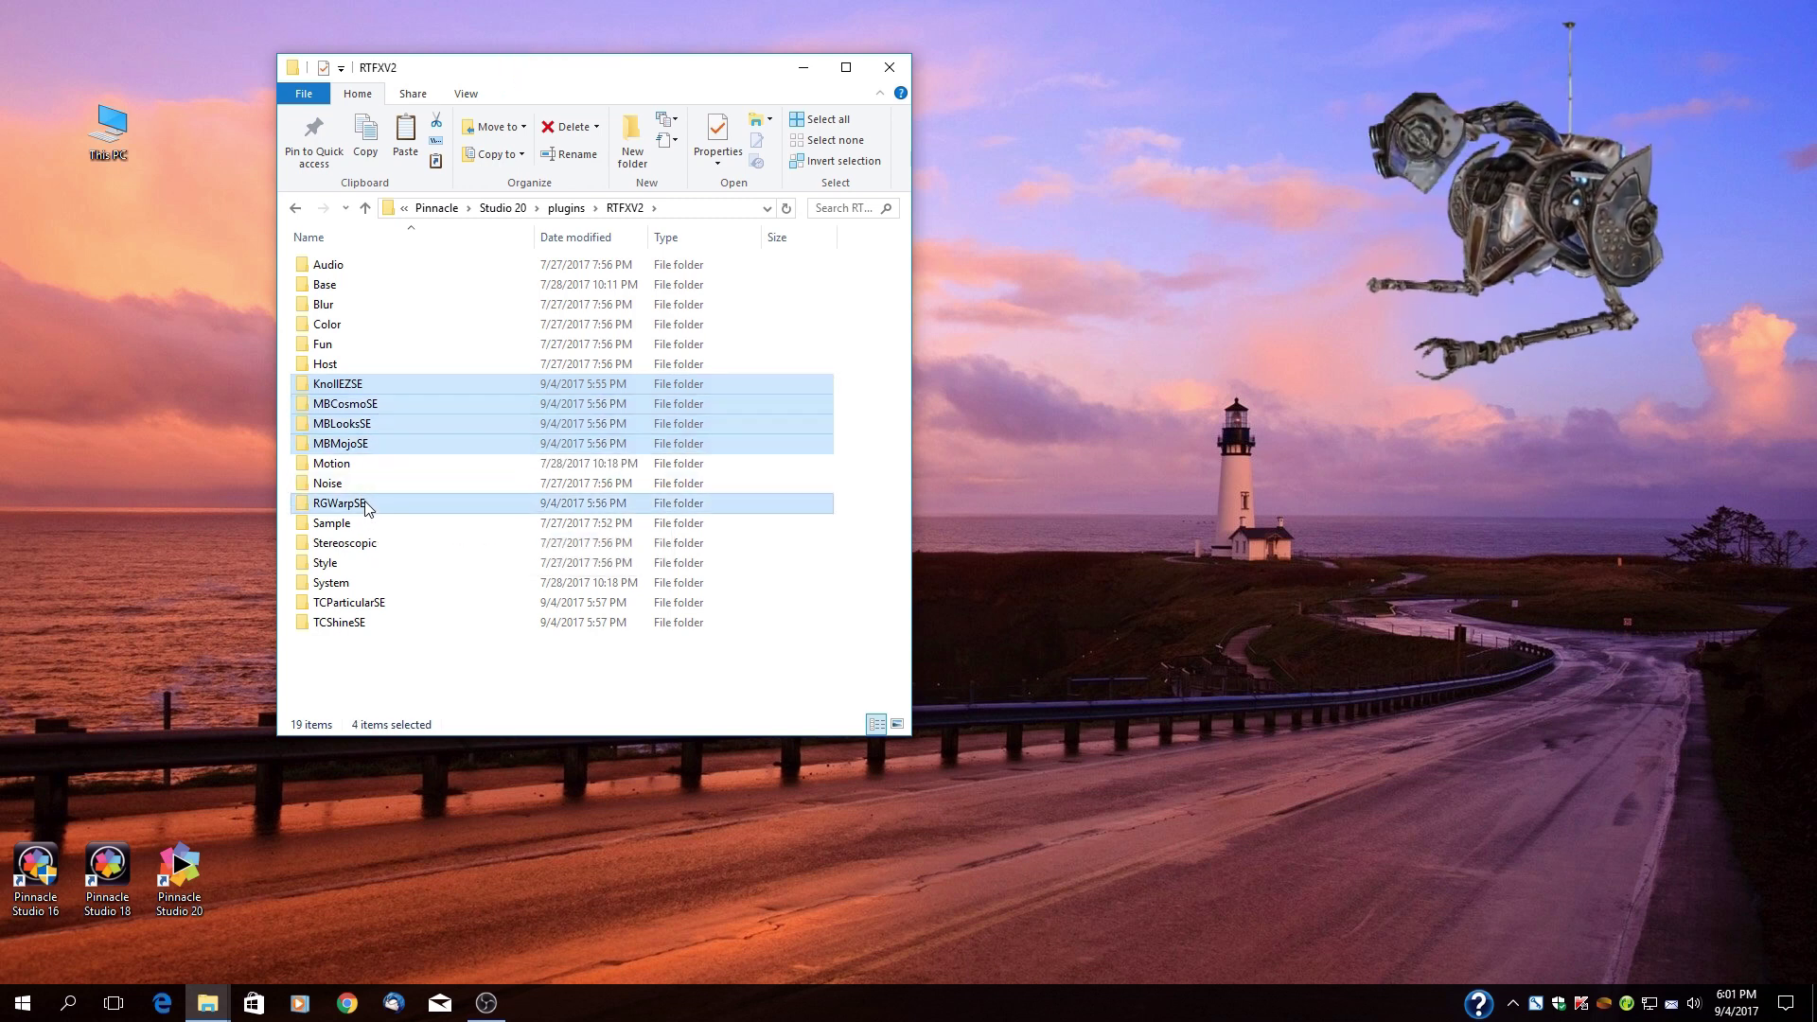
ctrl+click(351, 626)
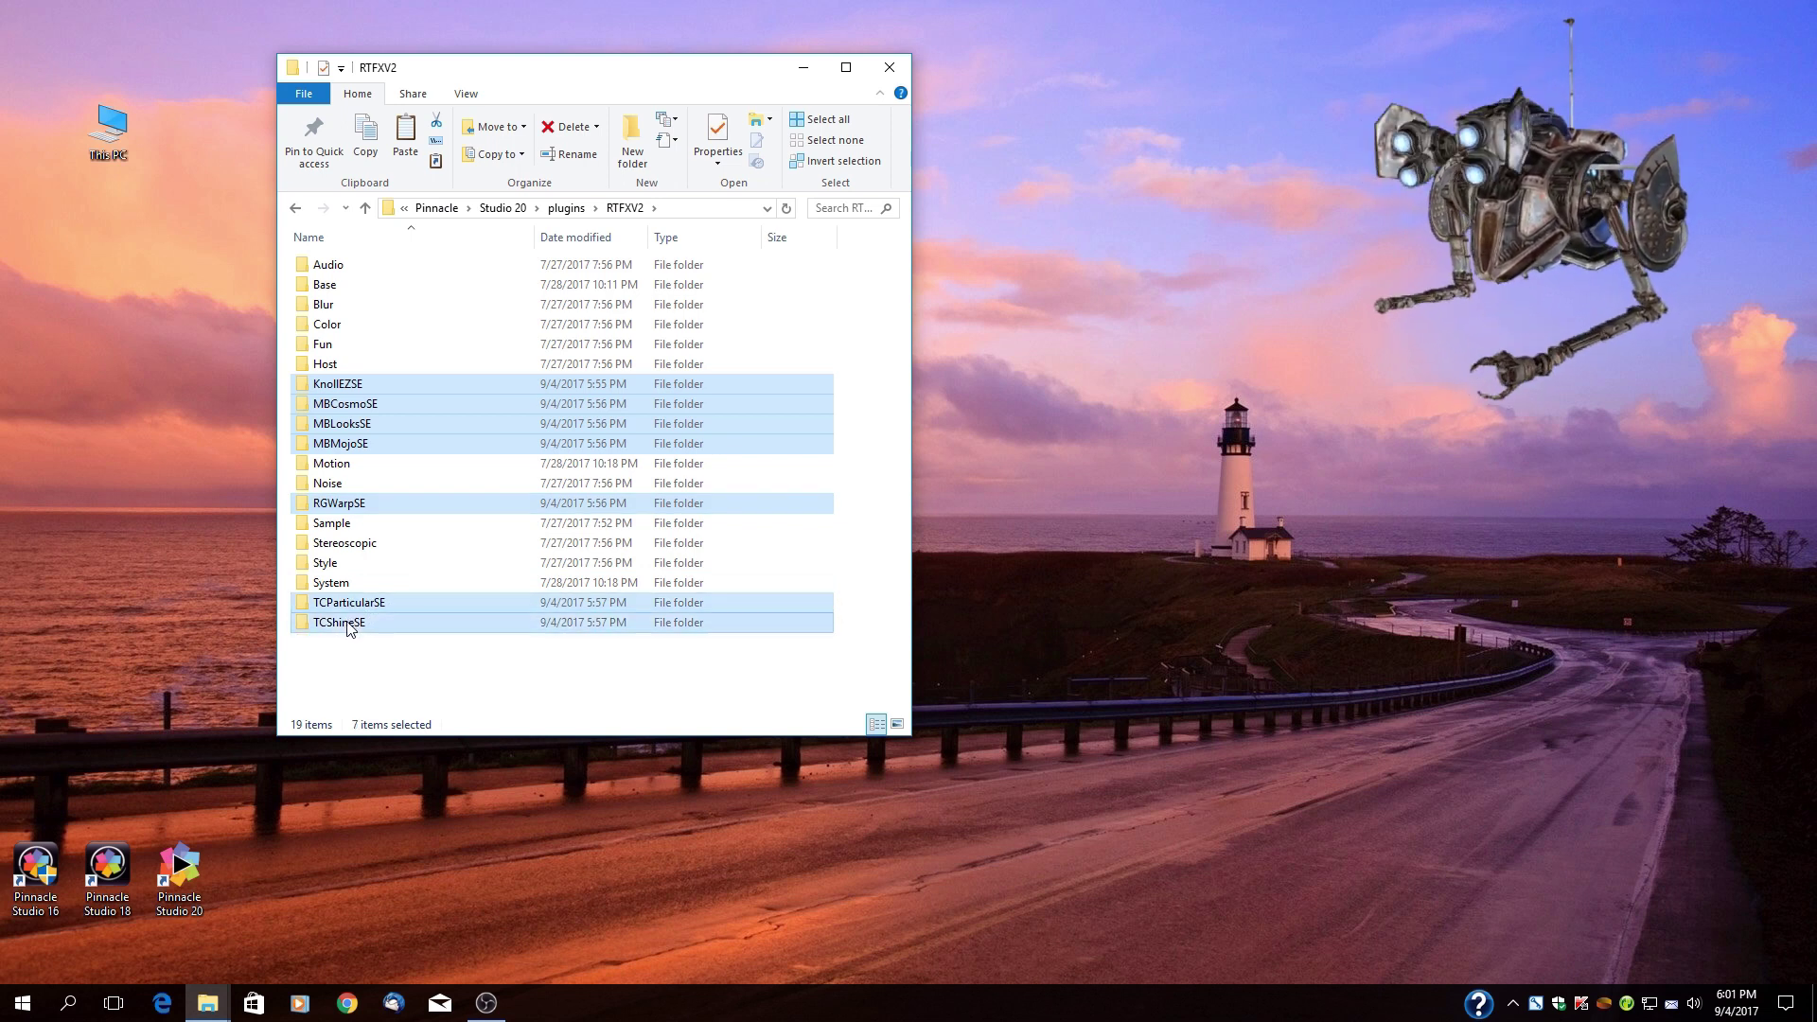
right_click(384, 627)
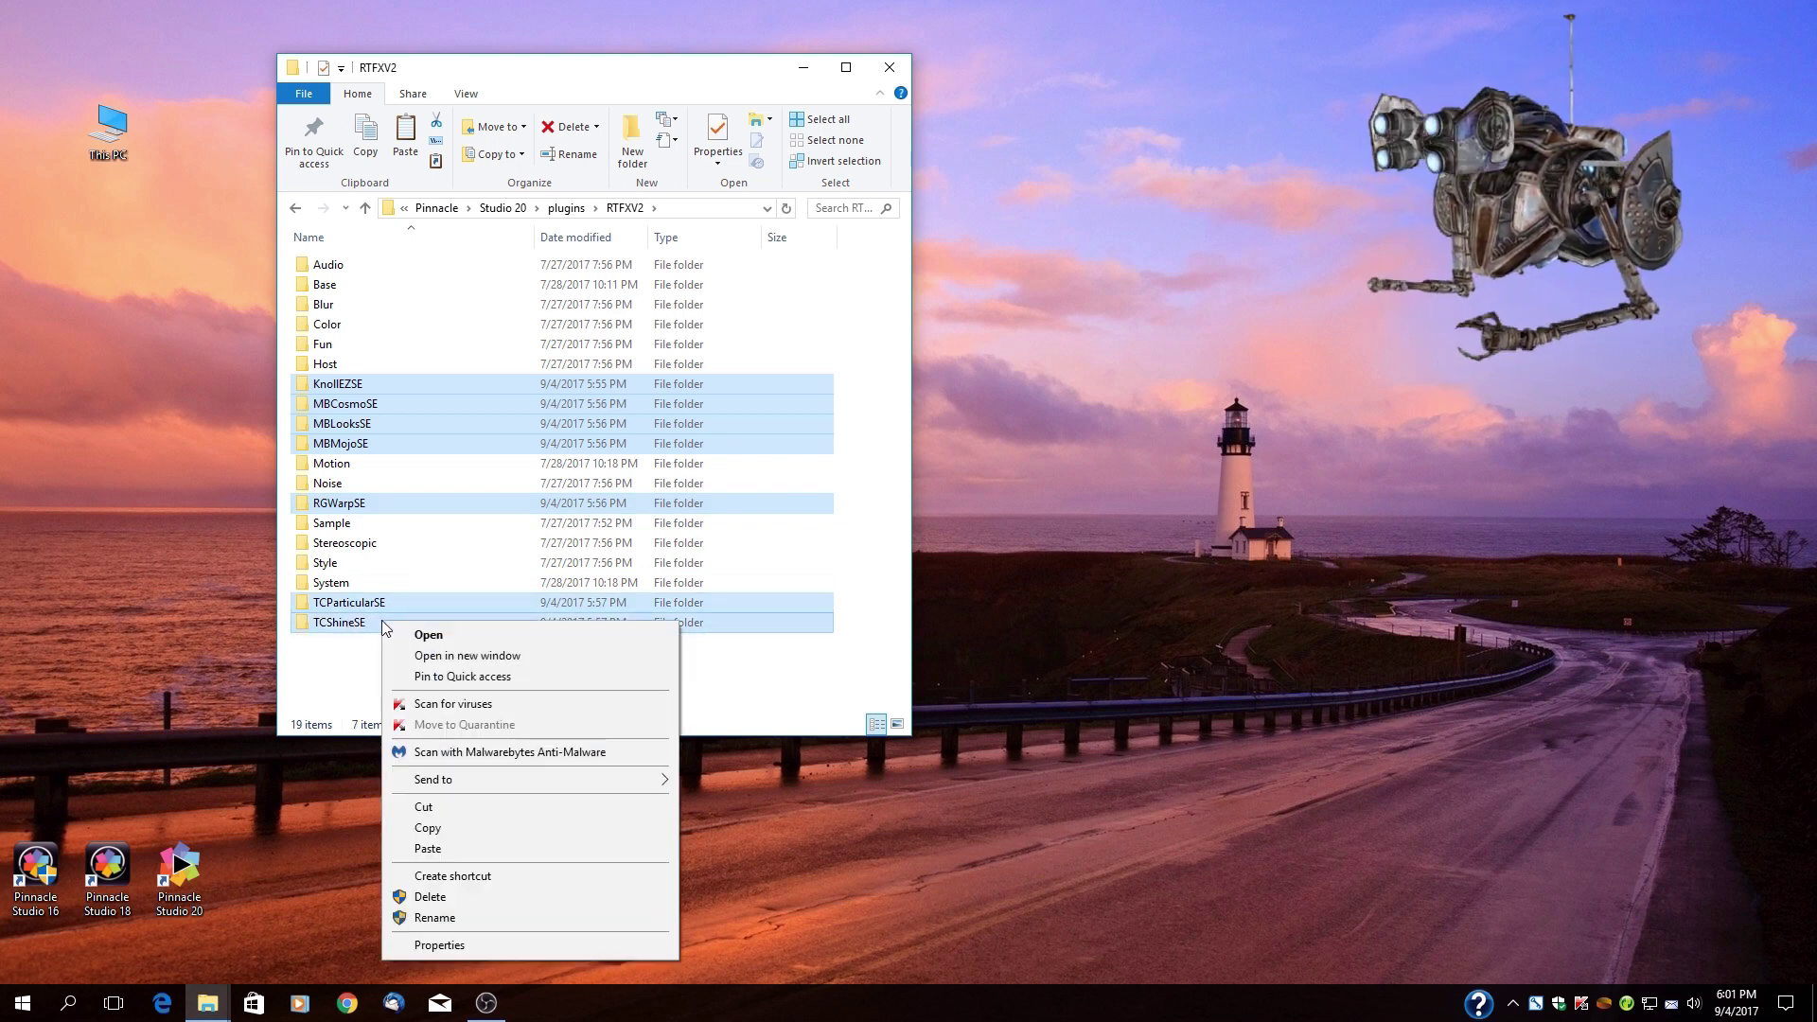
click(471, 896)
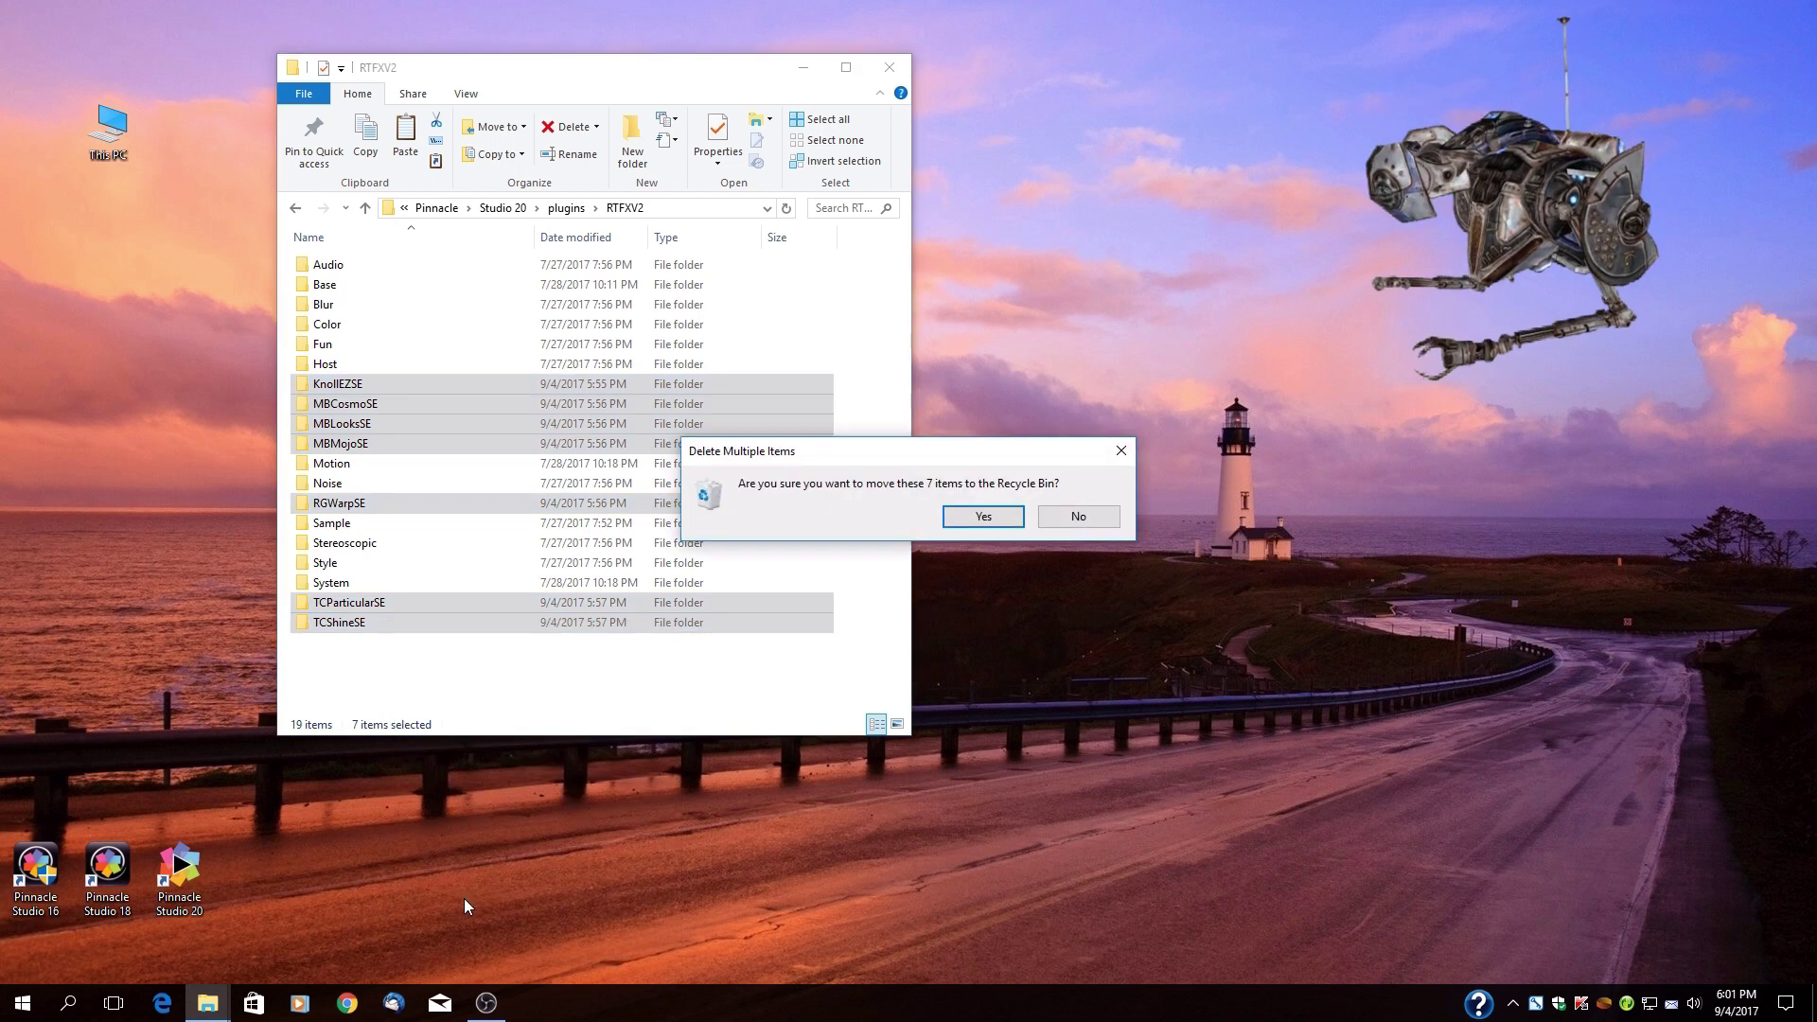
click(984, 517)
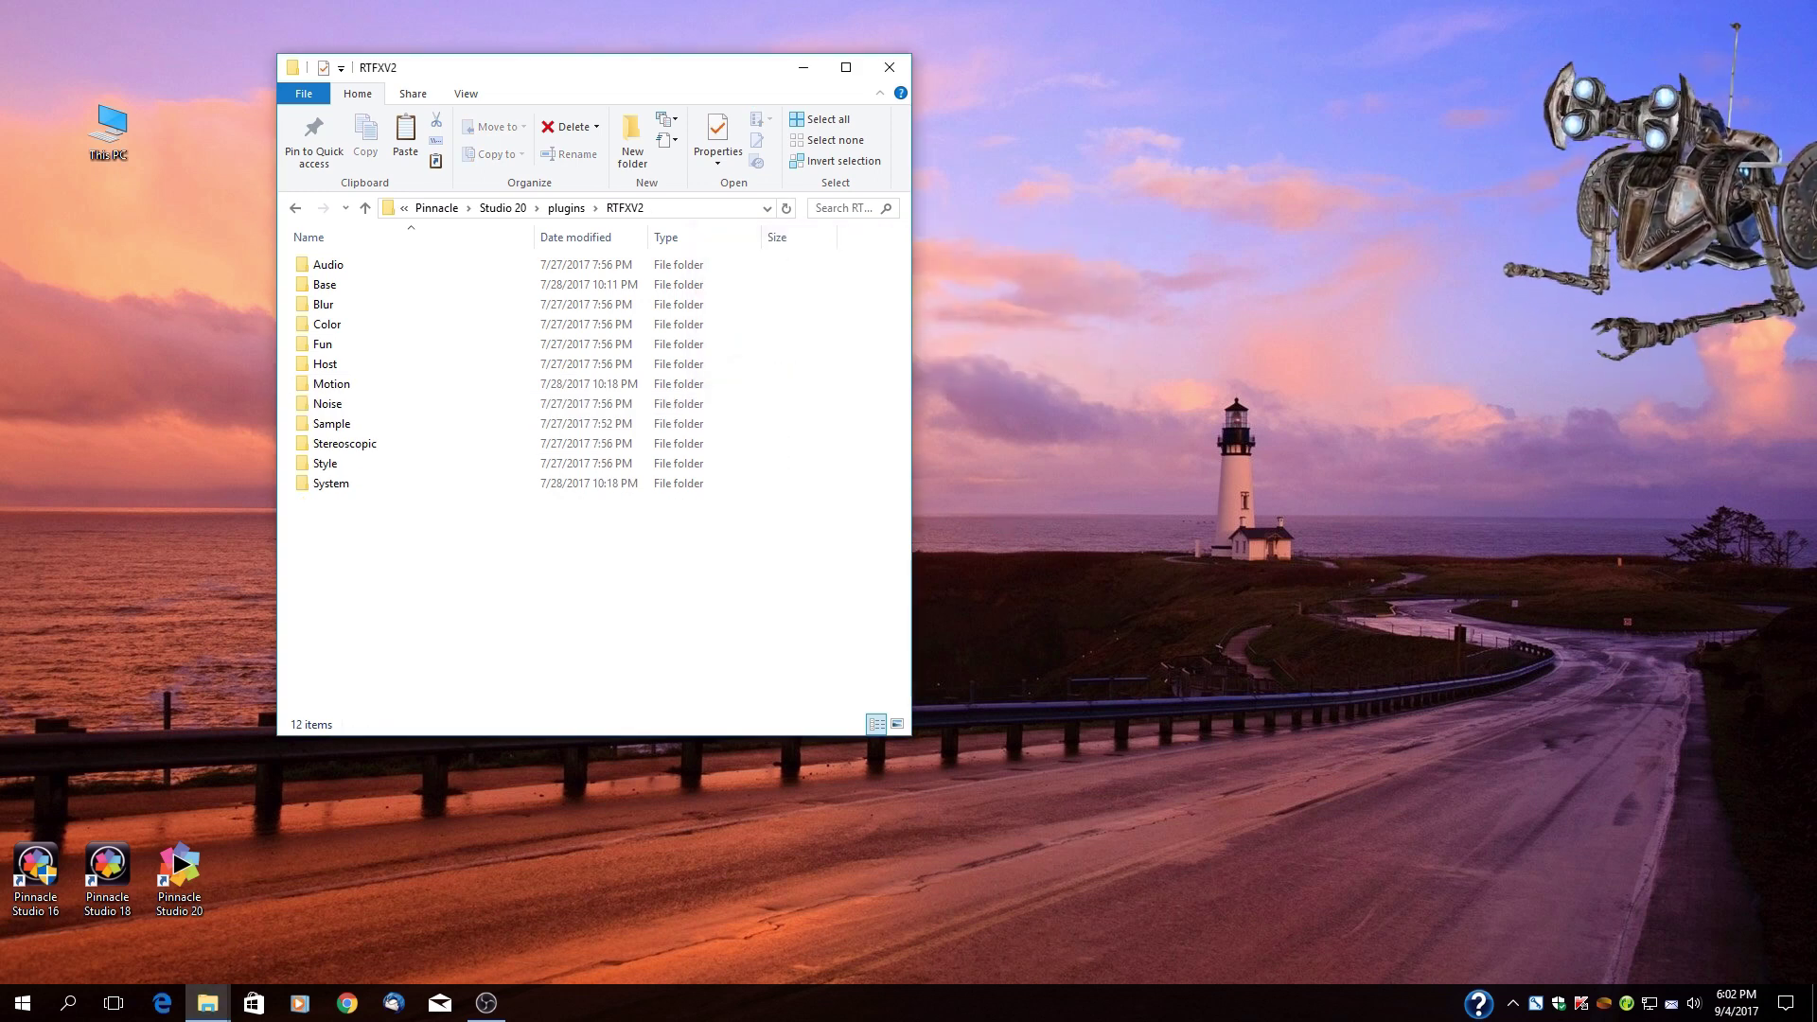
Copy all seven plugin folders, KnollEZSE through TCShineSE, from the RTFXV2-FM&MG-16-18-20 folder on drive F:.
key(alt+Tab)
drag(1762, 37, 1384, 80)
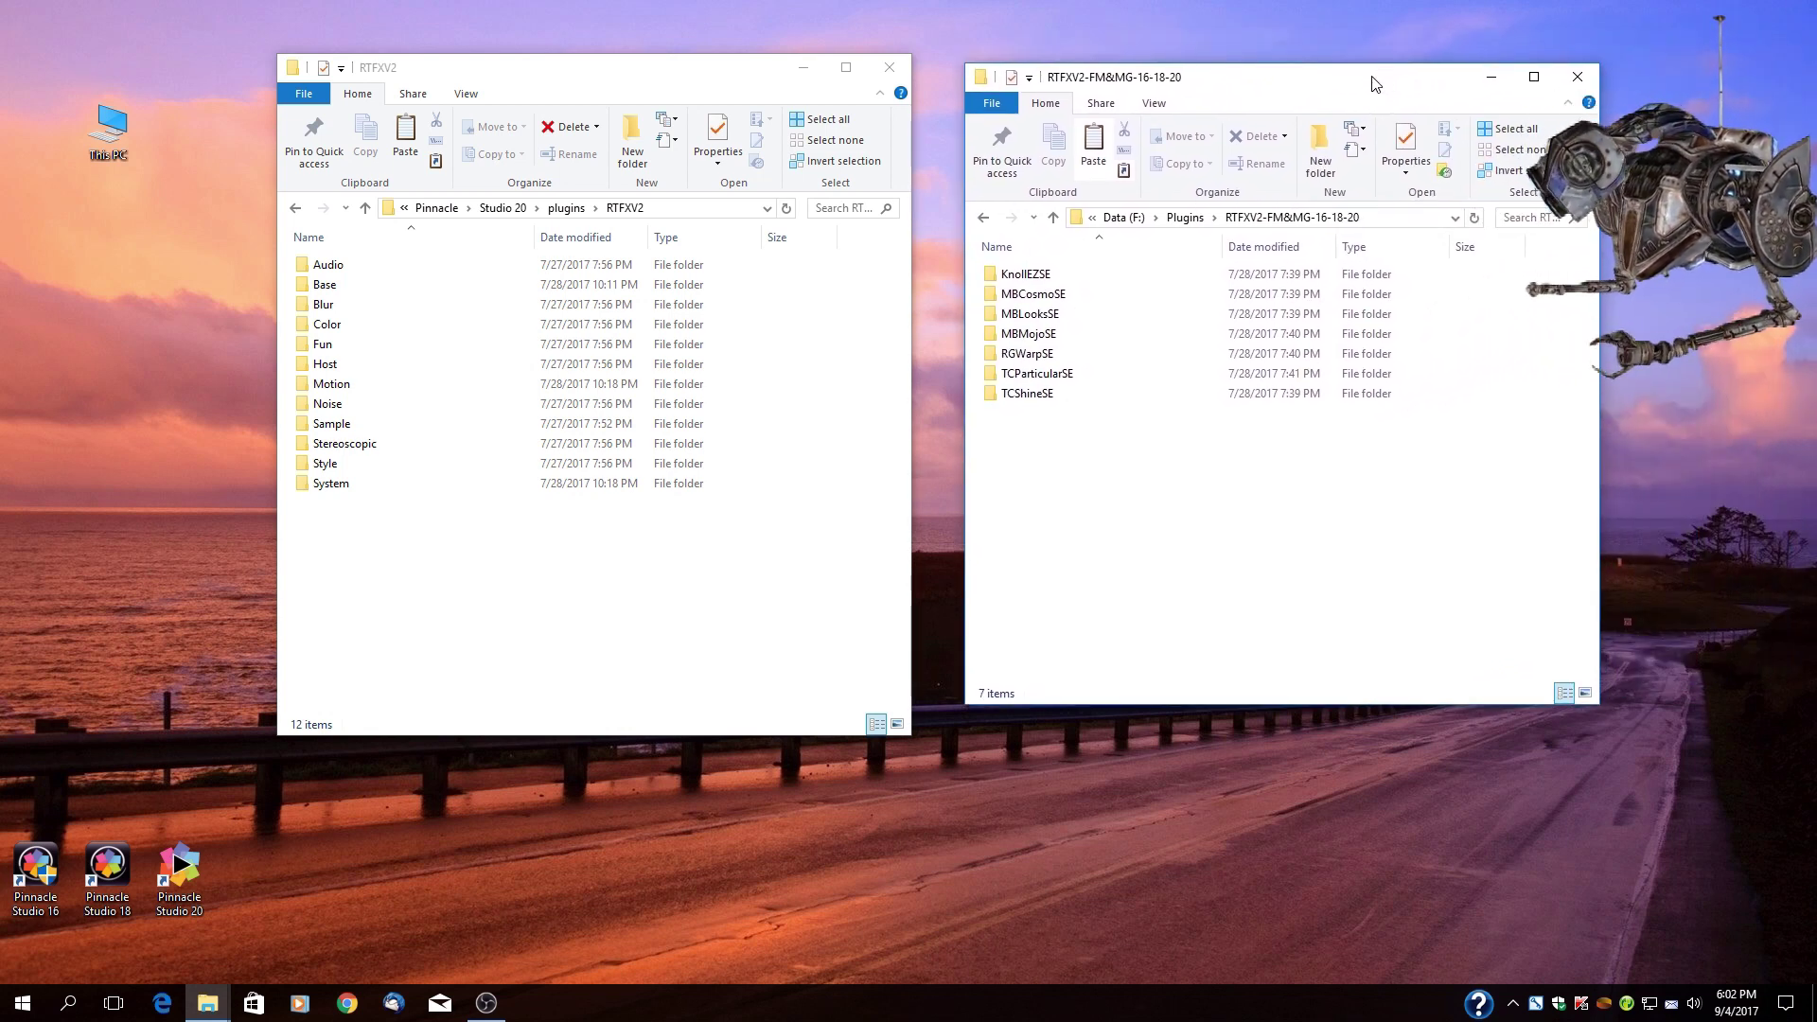
click(1098, 275)
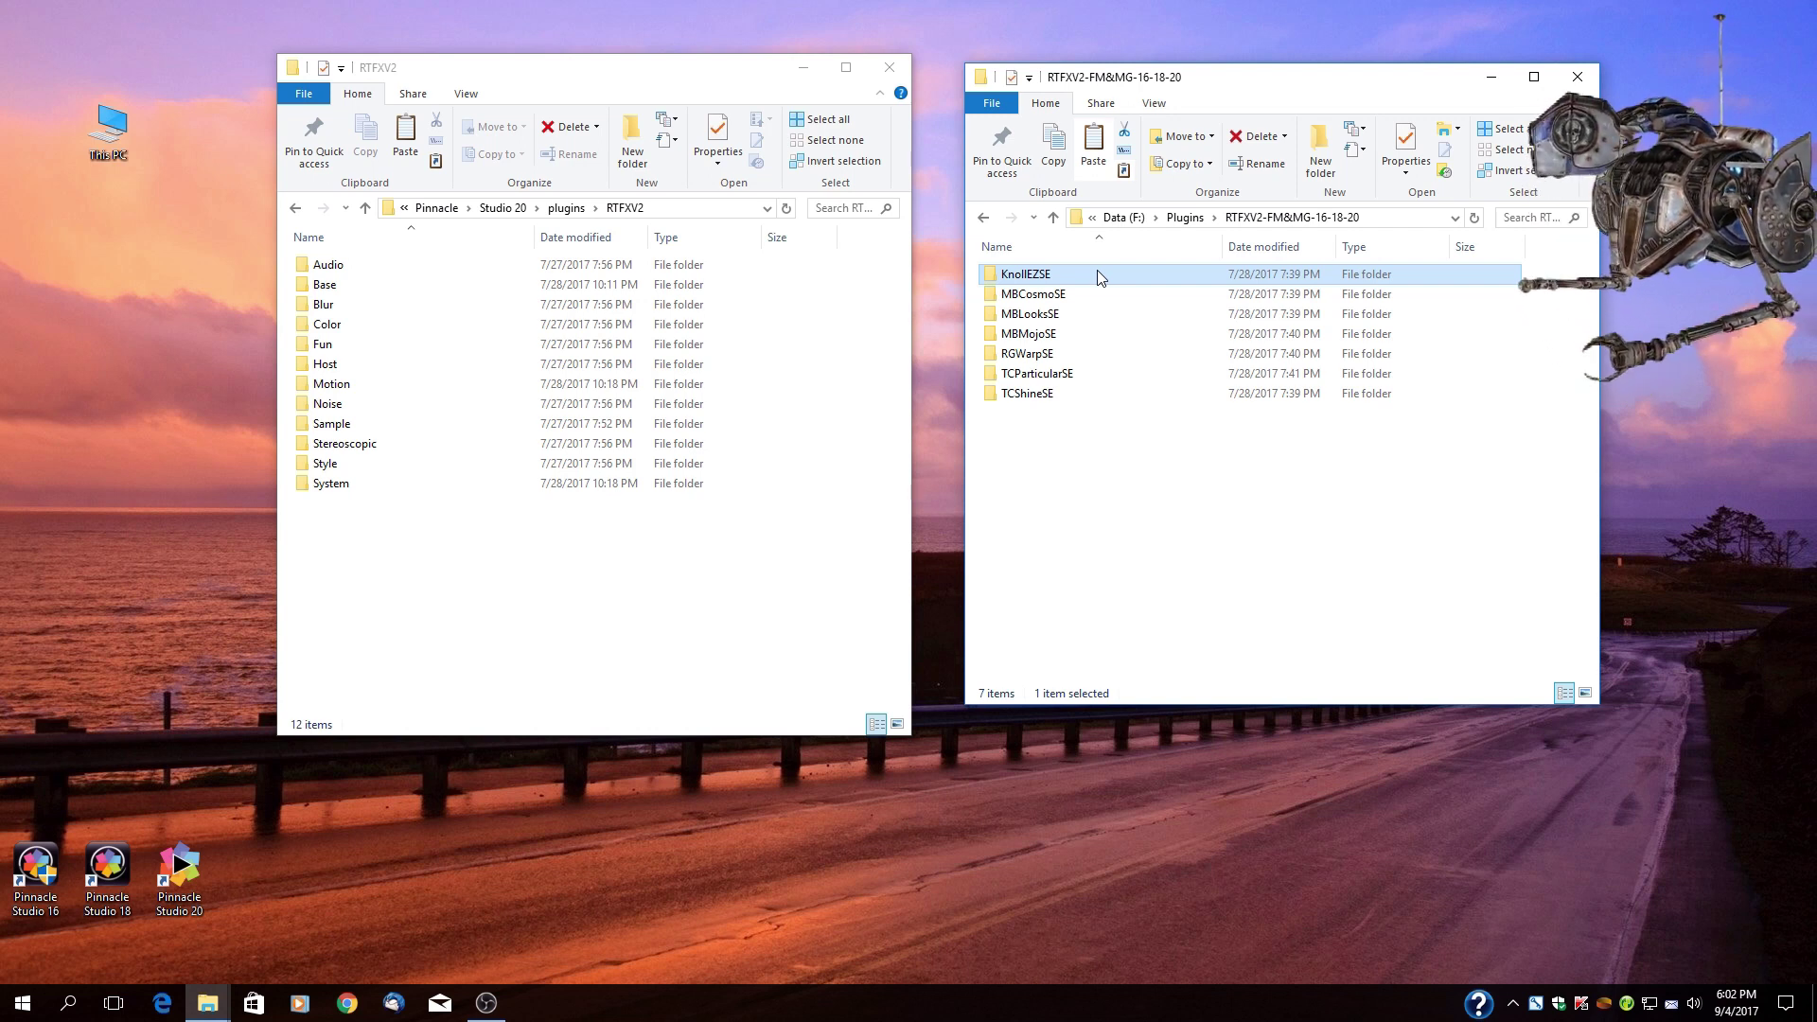
key(shift+Down)
key(shift+Down)
key(shift+Down)
key(shift+Down)
key(shift+Down)
key(shift+Down)
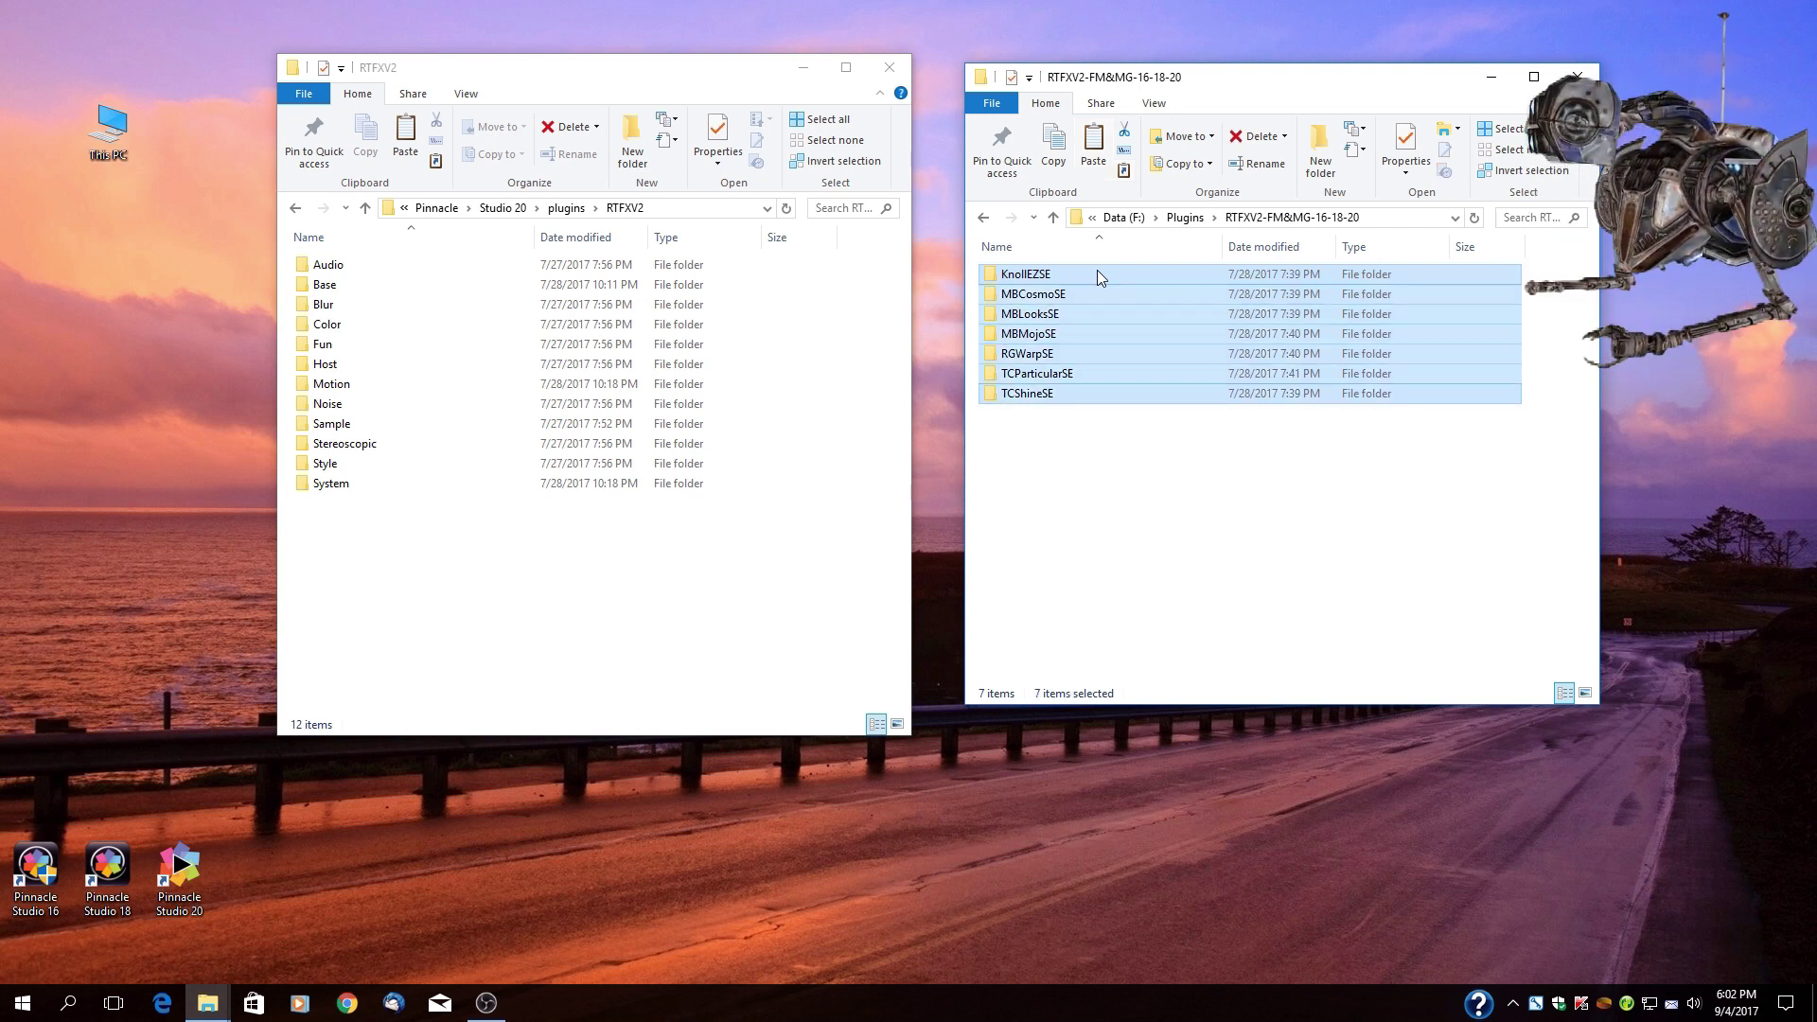
right_click(1098, 273)
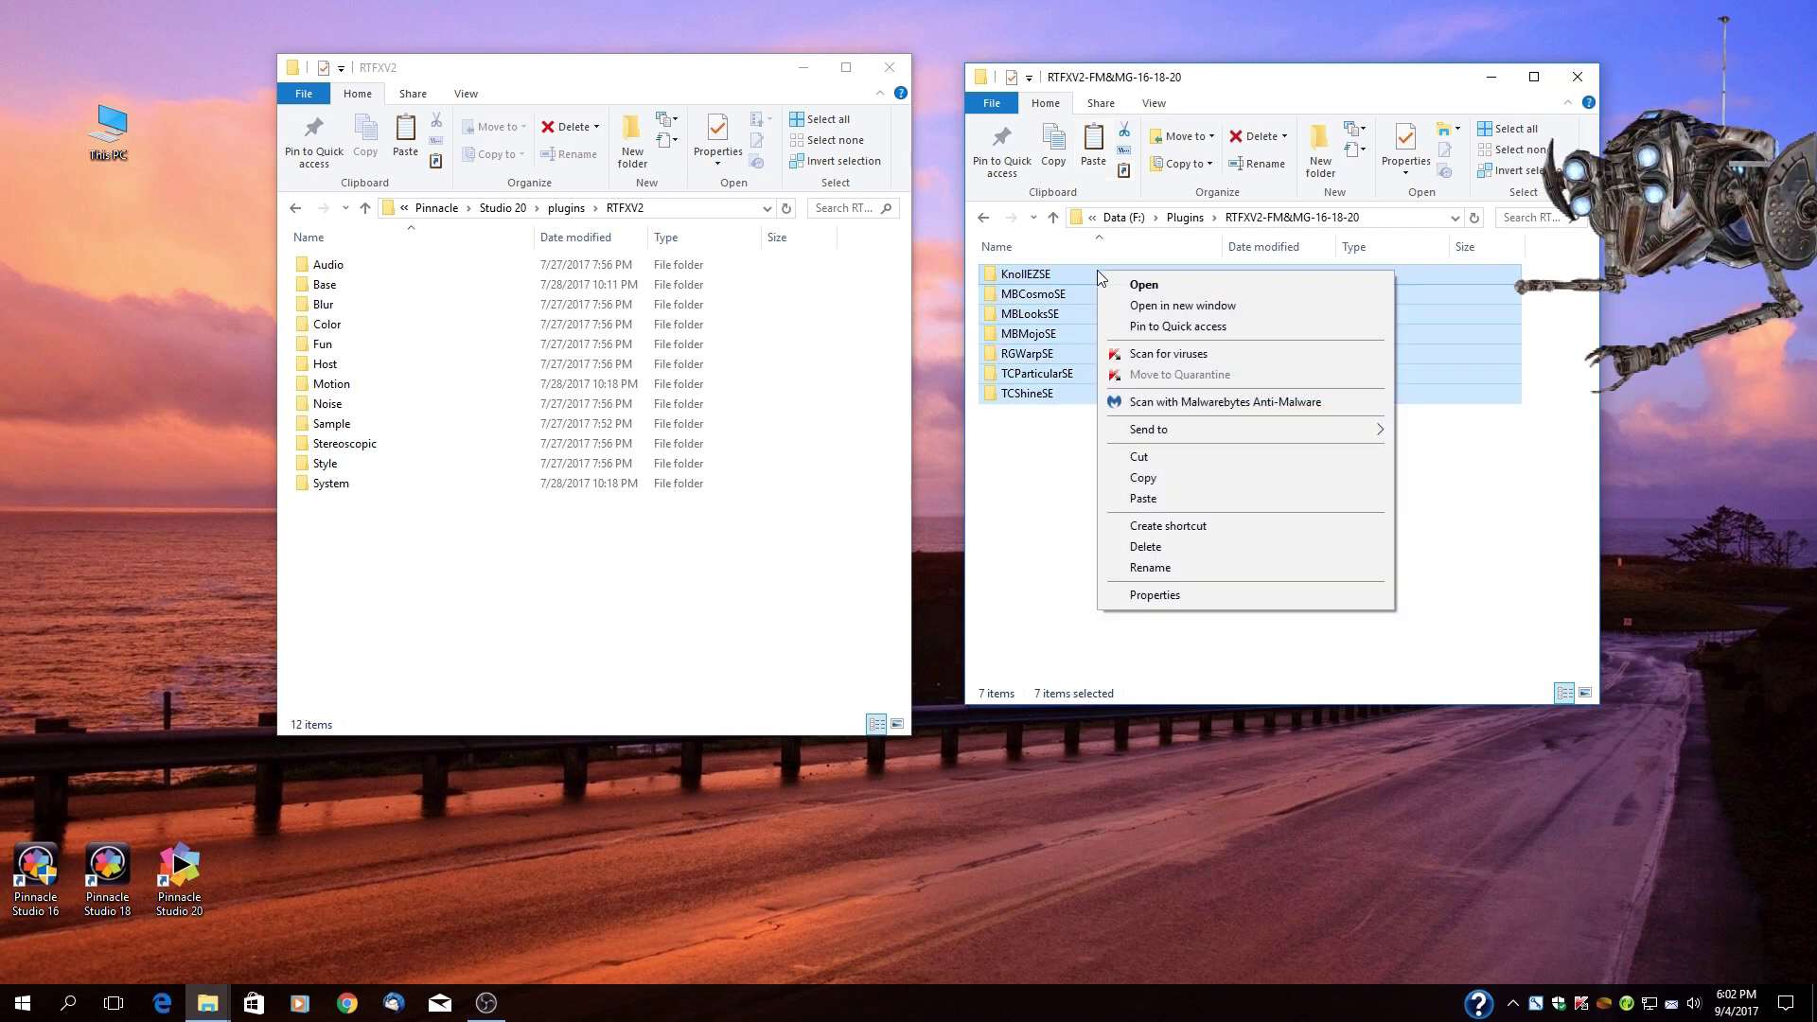
click(1162, 476)
Paste the copied plugin folders into Studio 20's RTFXV2 folder with administrator permission, and close both folder windows.
click(400, 558)
right_click(400, 558)
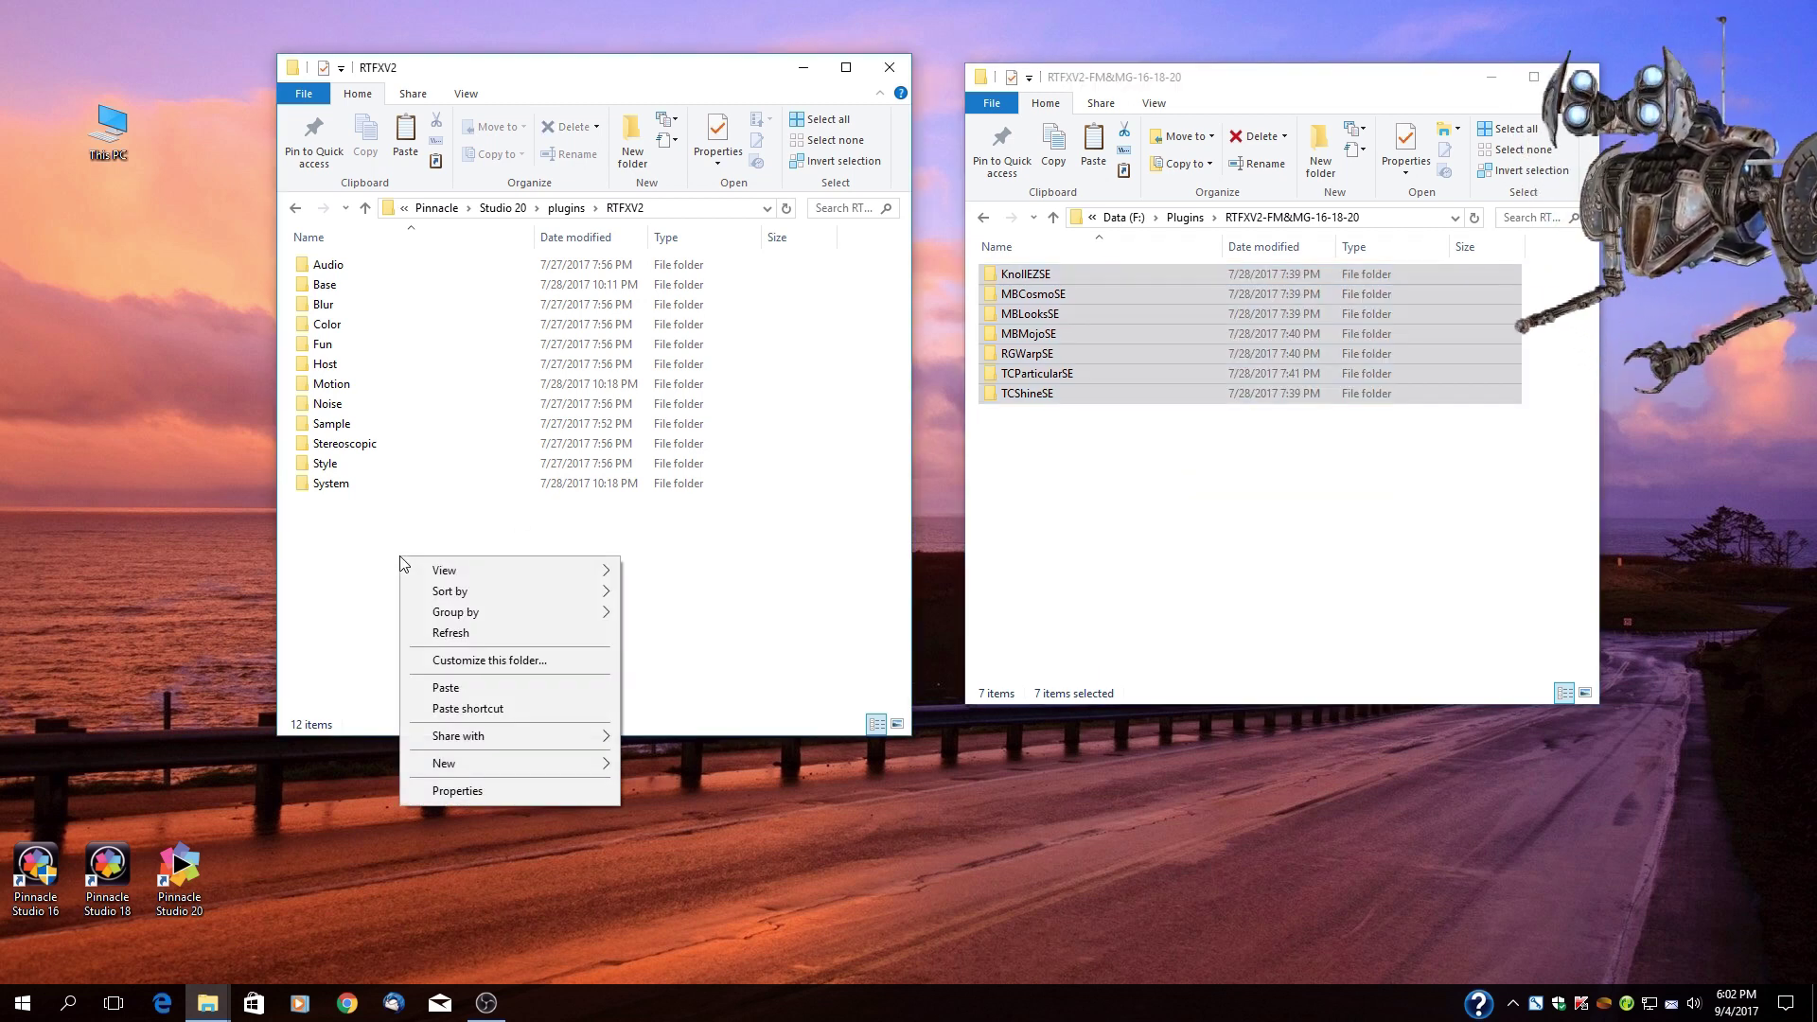
click(486, 687)
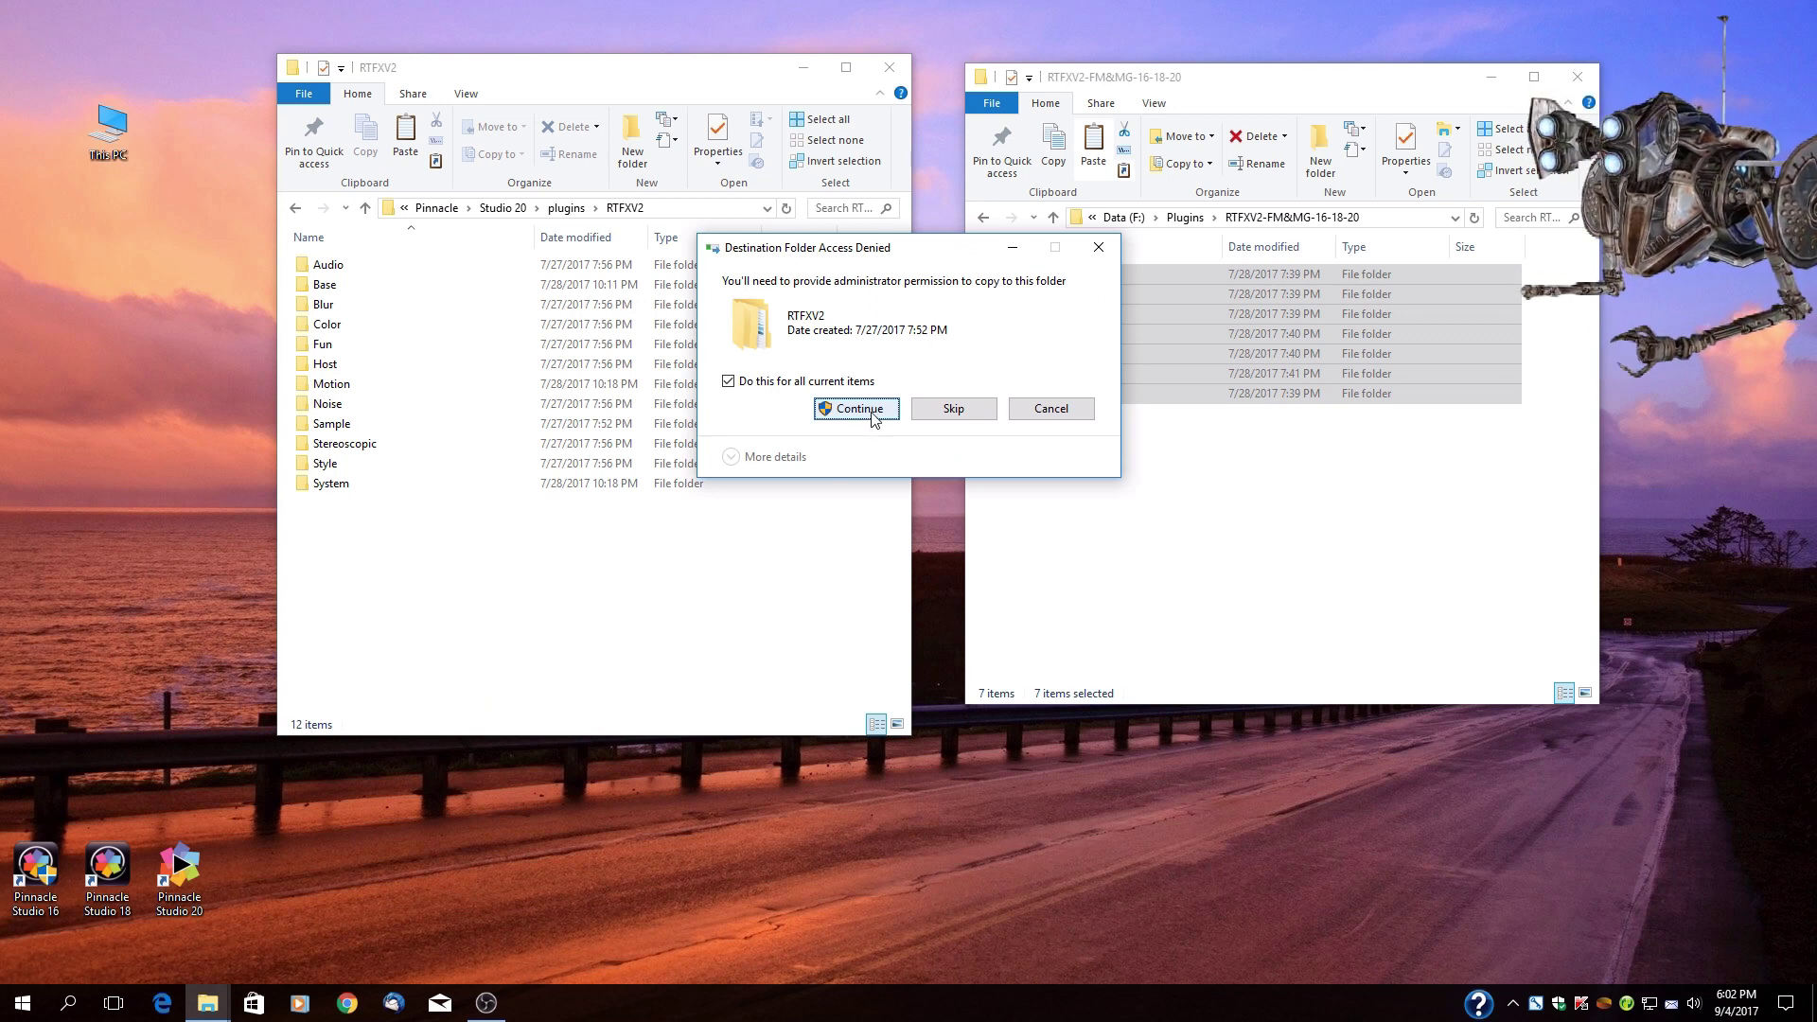
click(874, 418)
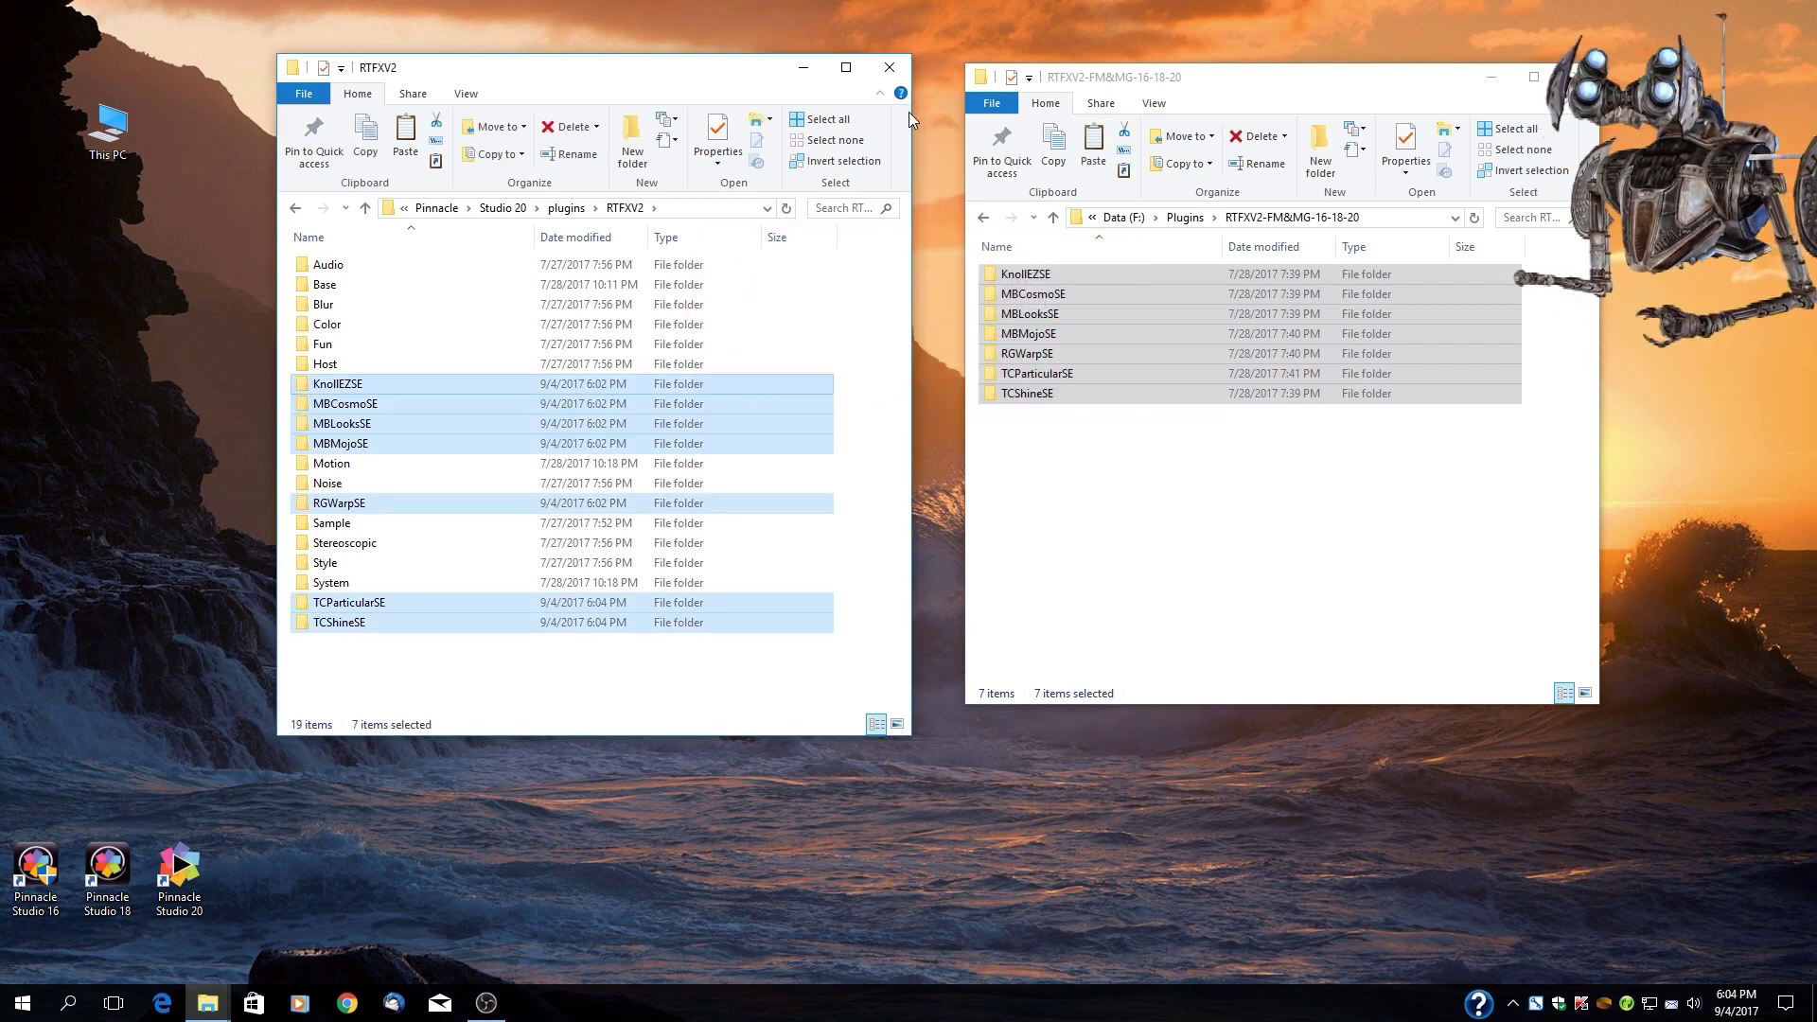
click(891, 69)
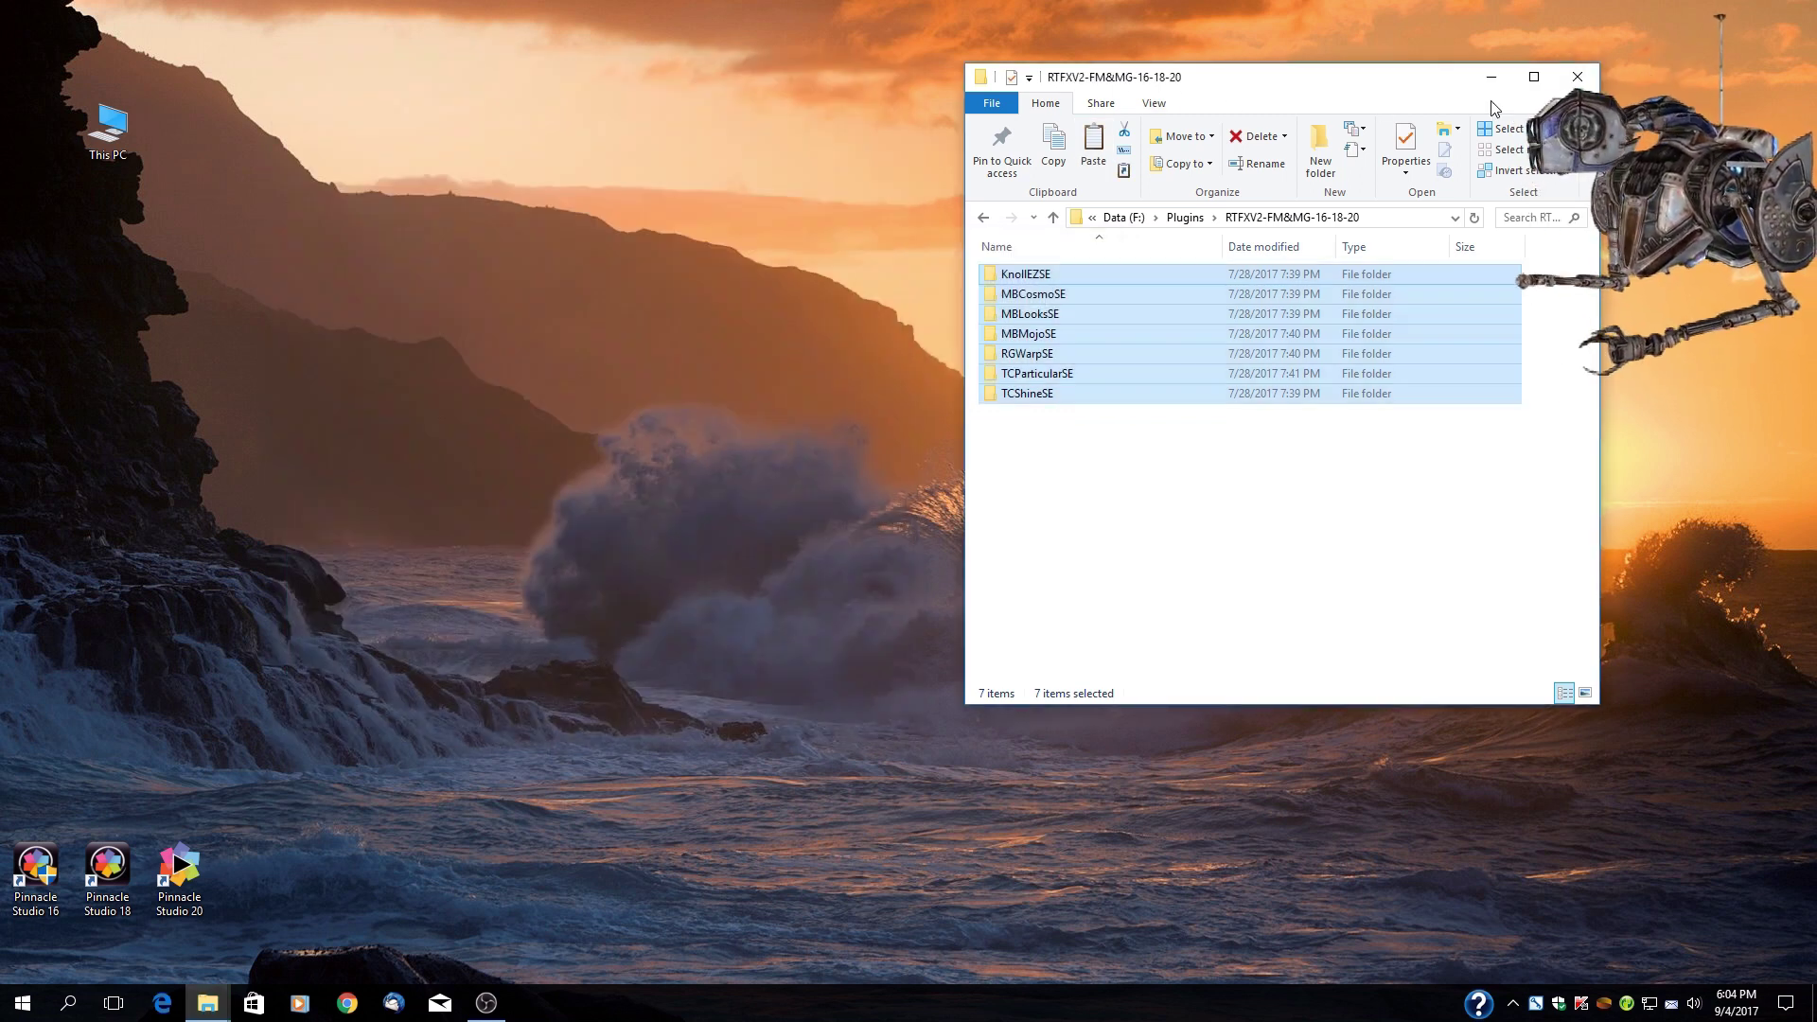
click(1574, 79)
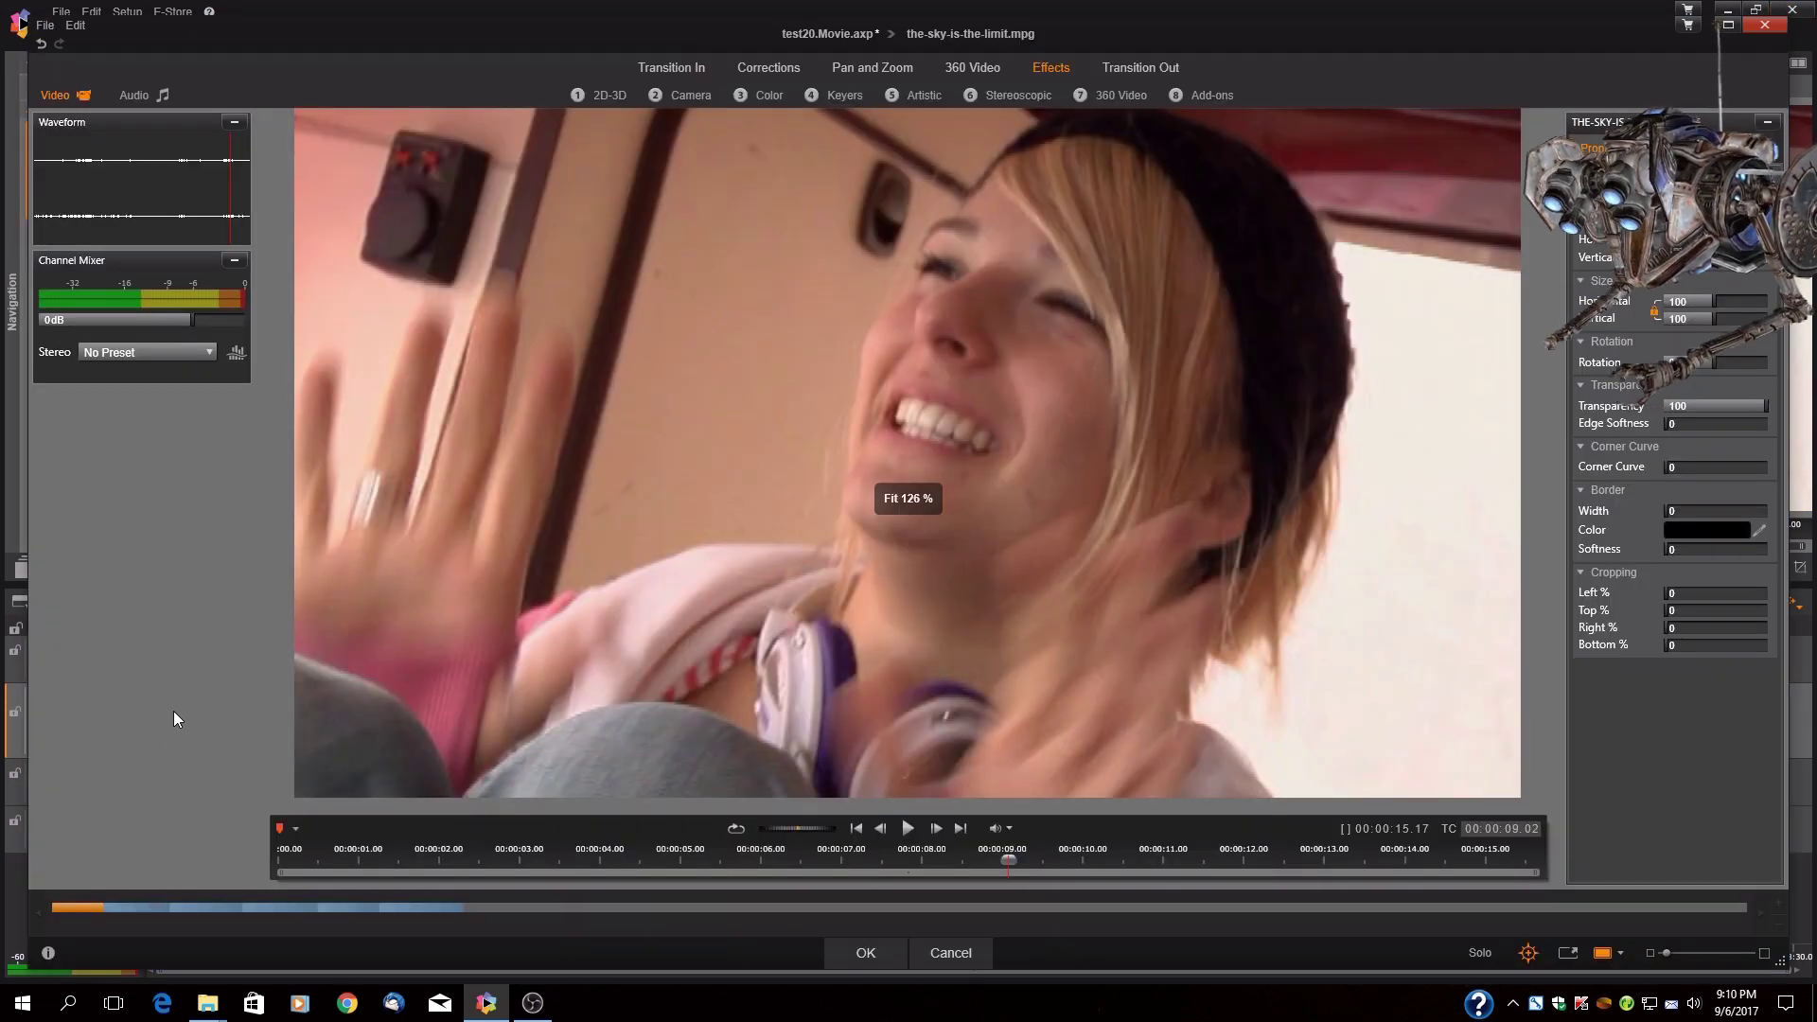
Add the Magic Bullet Looks effect from the Red Giant Filmmaker Toolkit to the first clip and open its plug-in editor.
click(1207, 99)
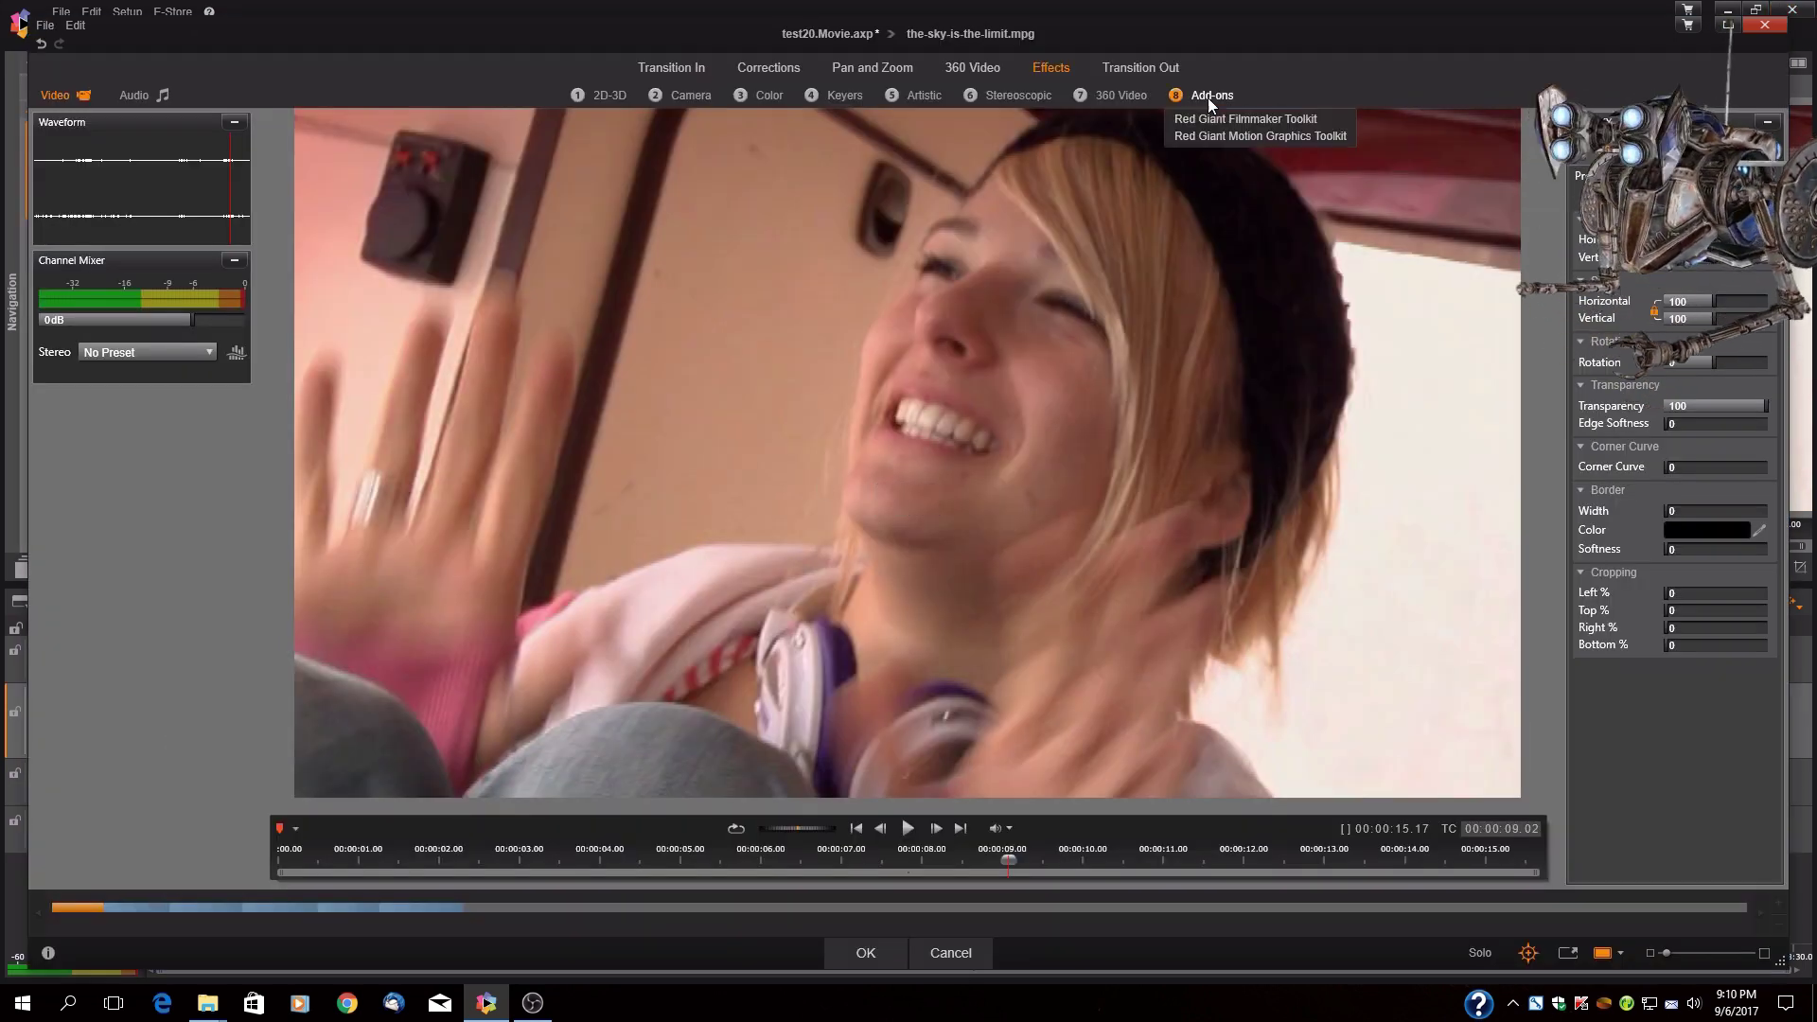
click(1212, 127)
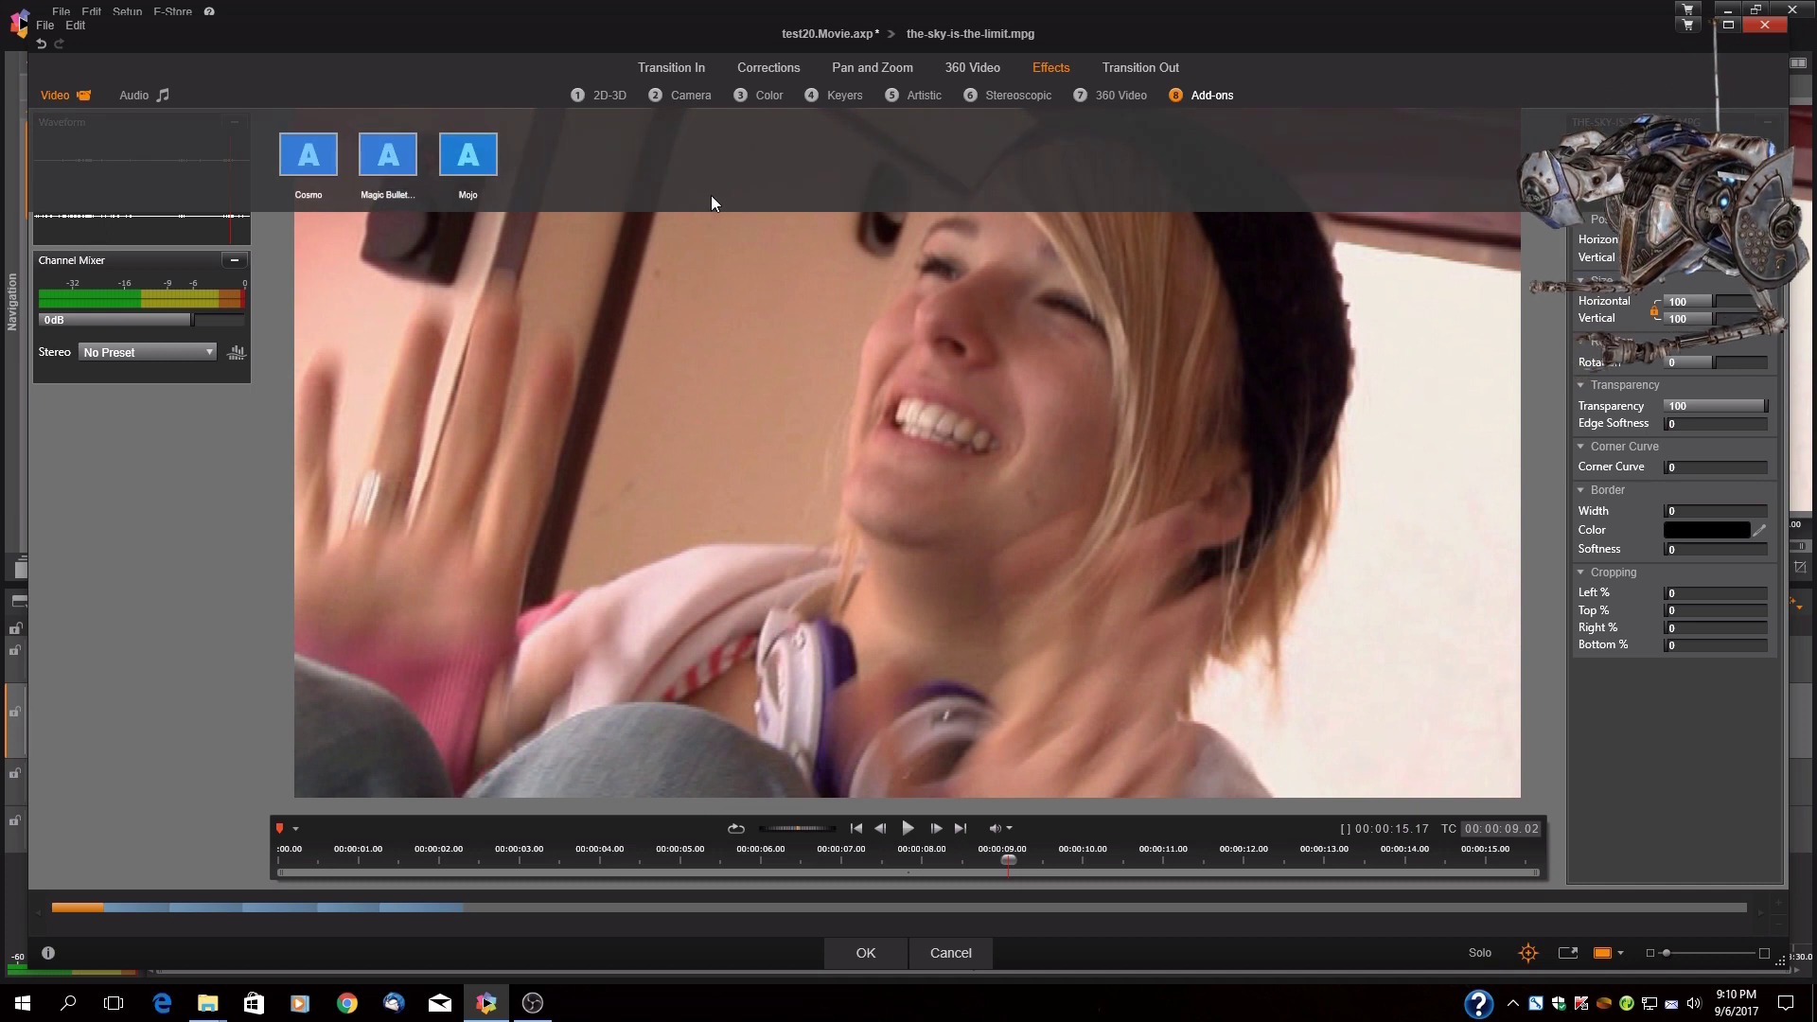
click(387, 158)
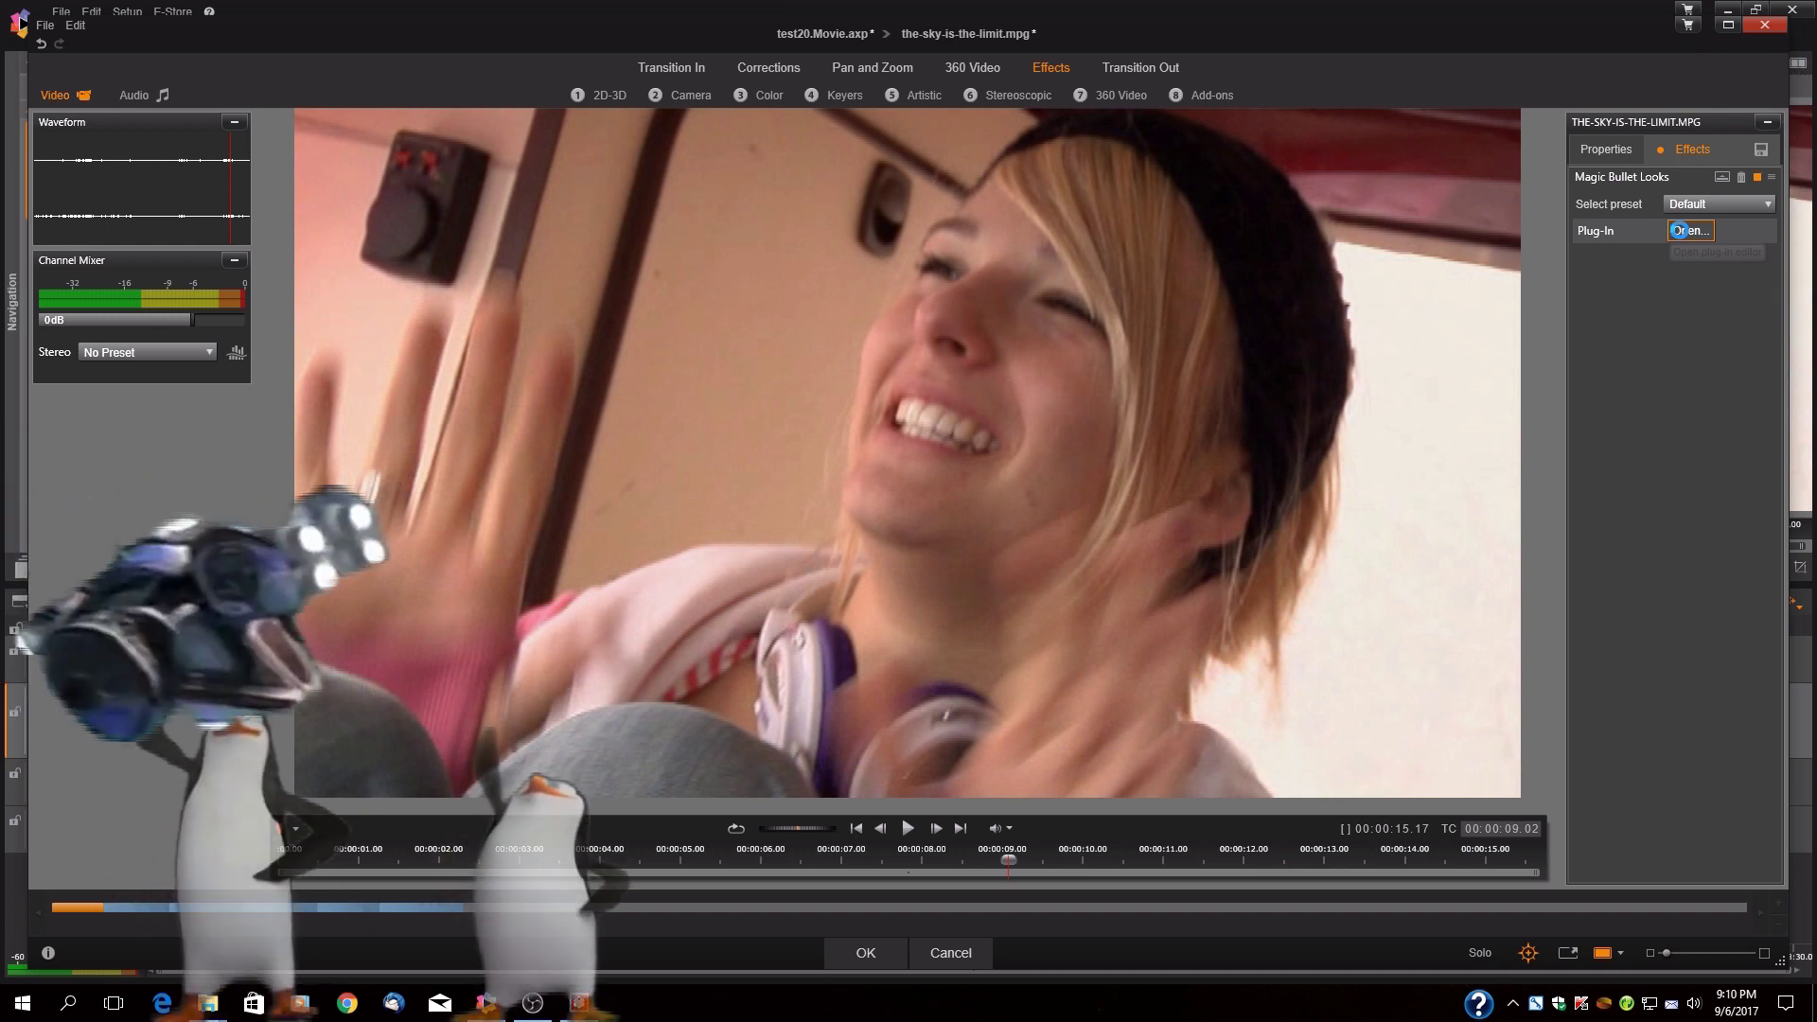
click(1690, 230)
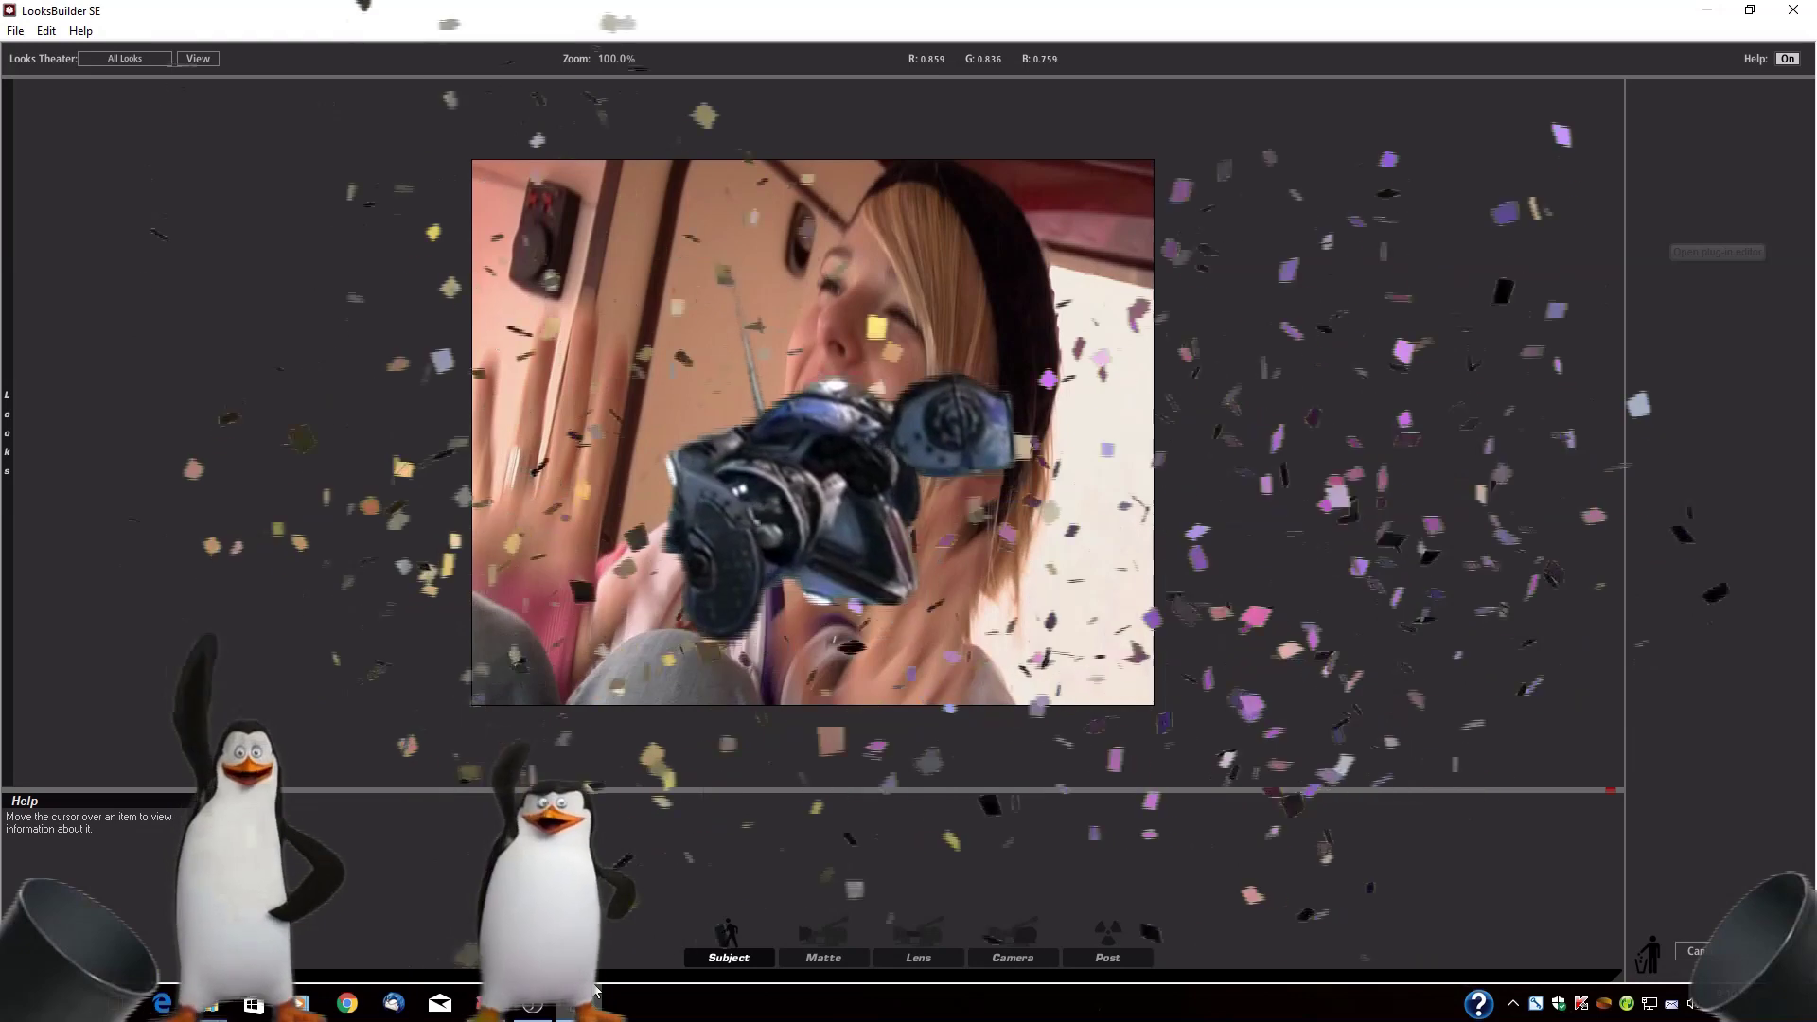
Try the Berlin and Crush Blue Edge looks from the Music Videos group on the clip.
mouse_move(9, 432)
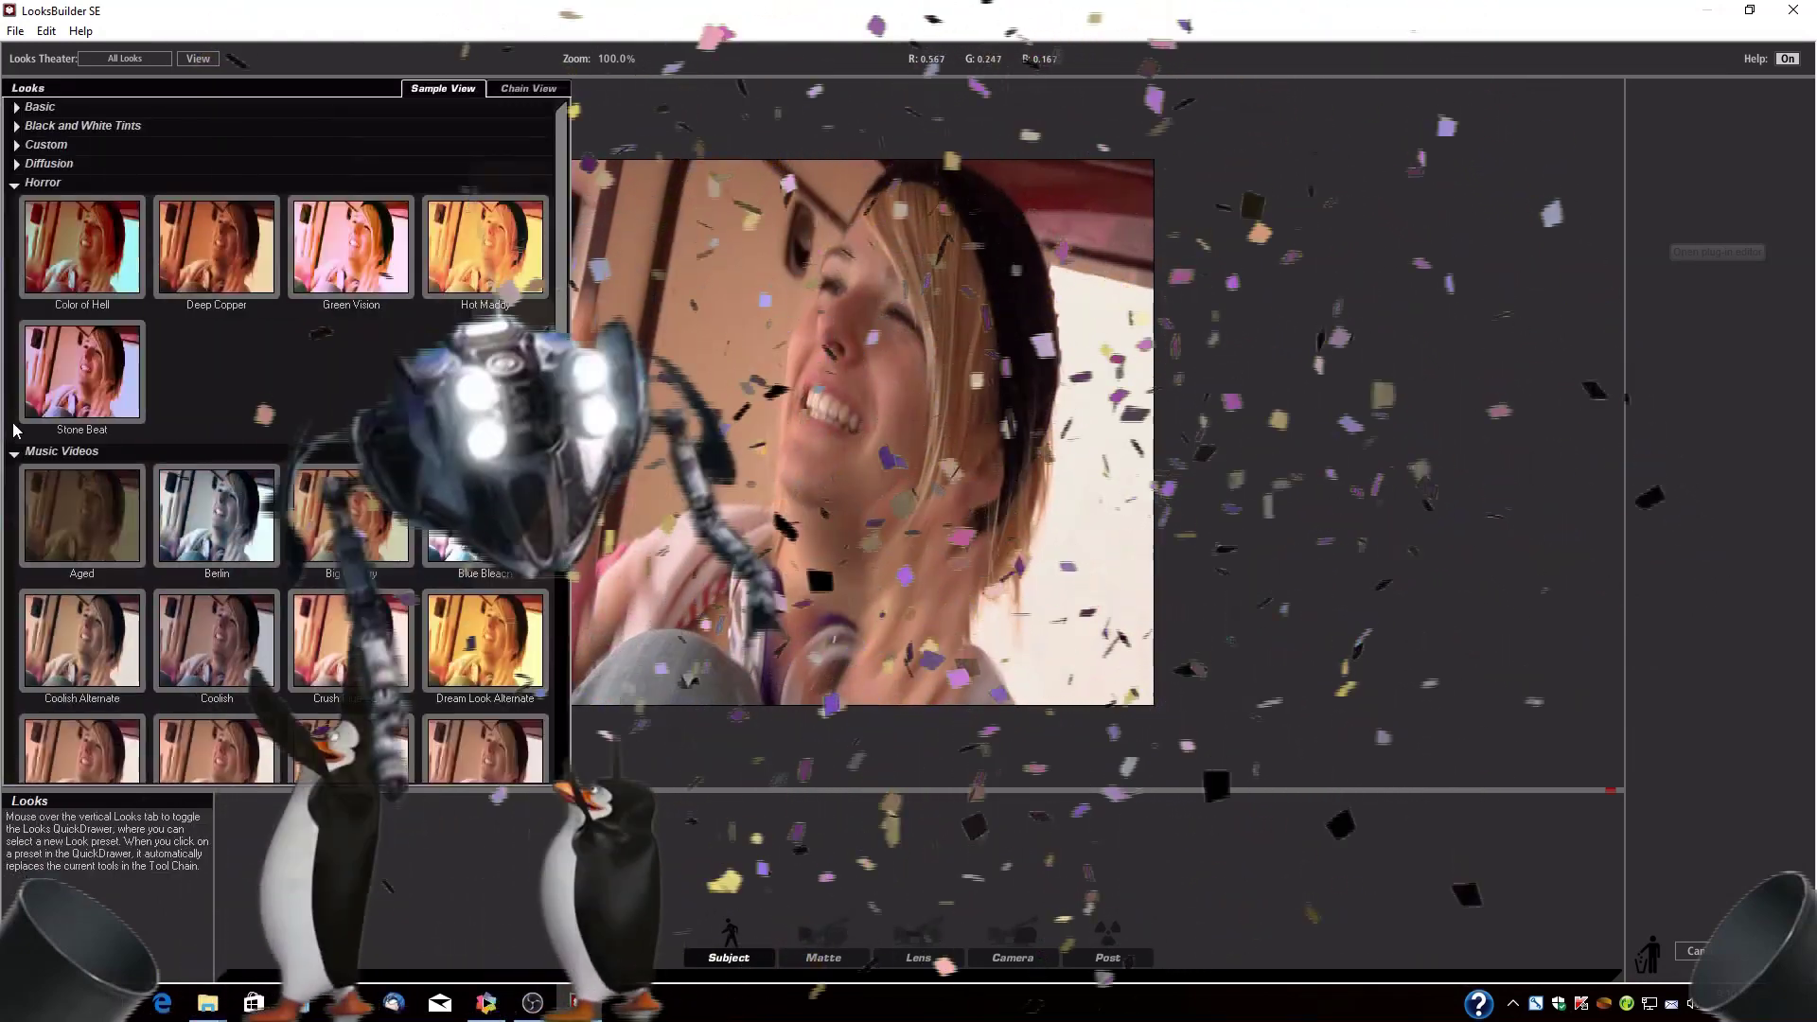
click(239, 528)
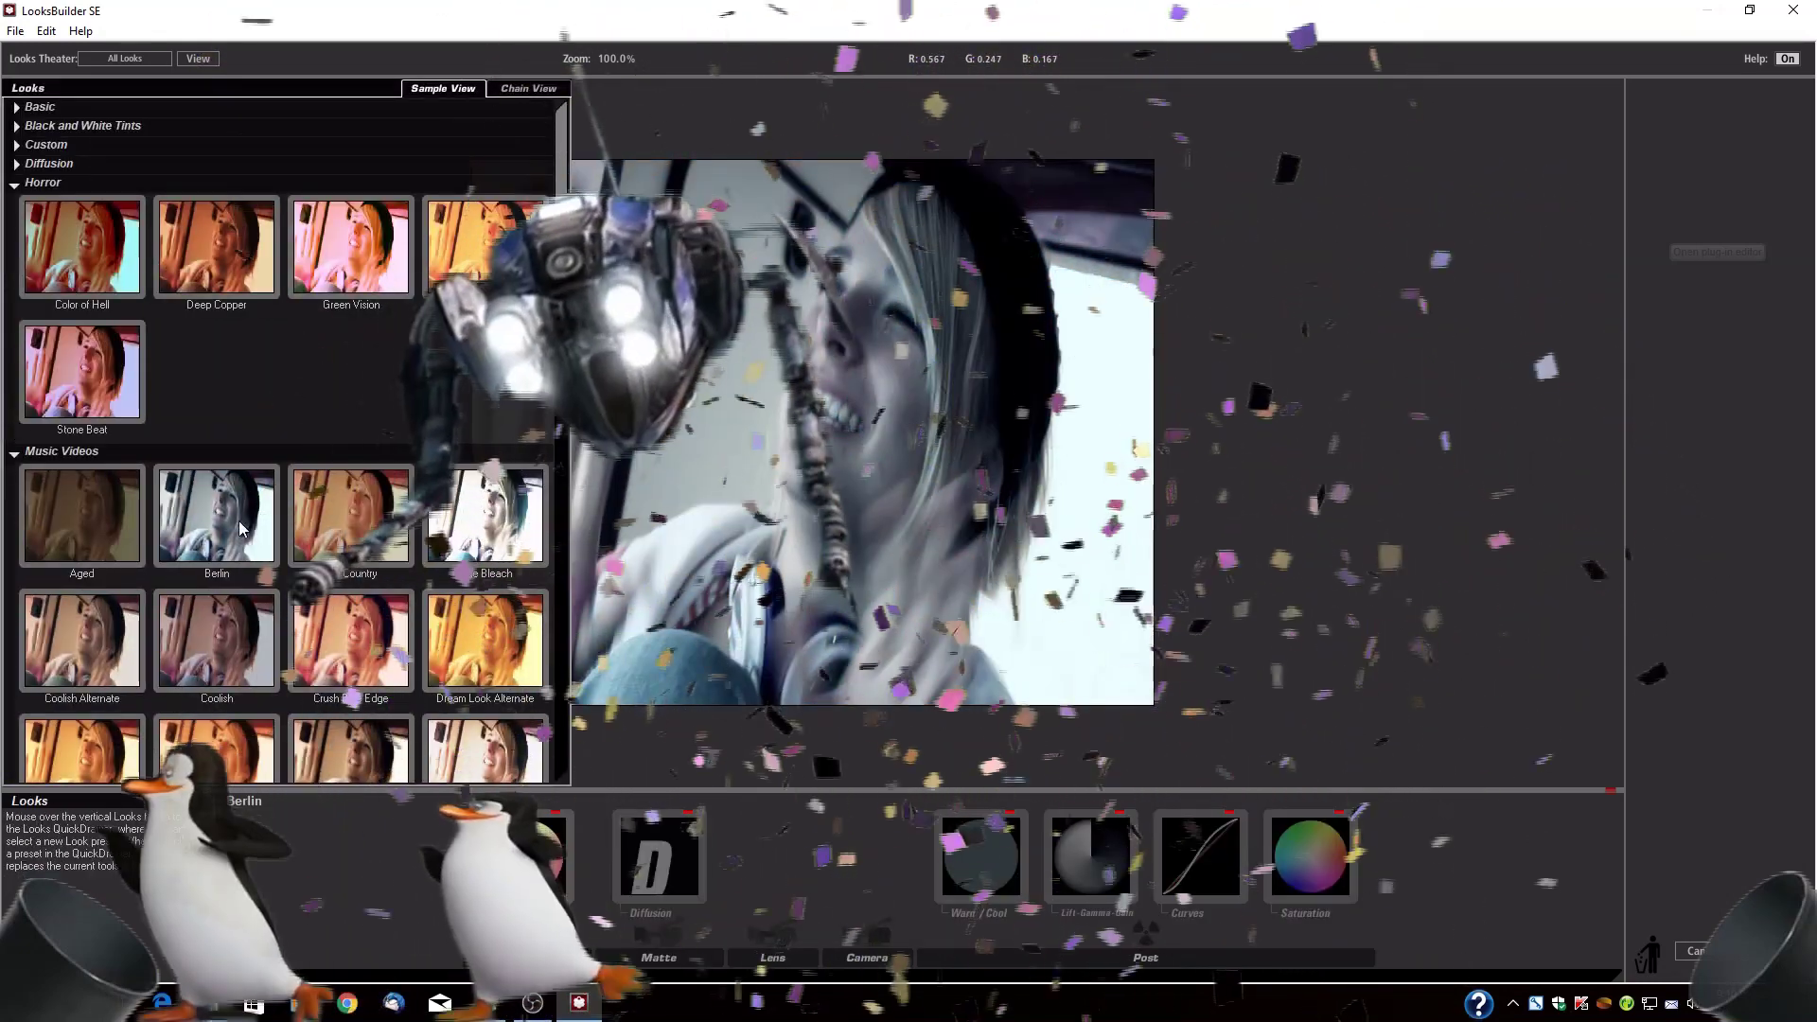
scroll(251, 568, down, 1)
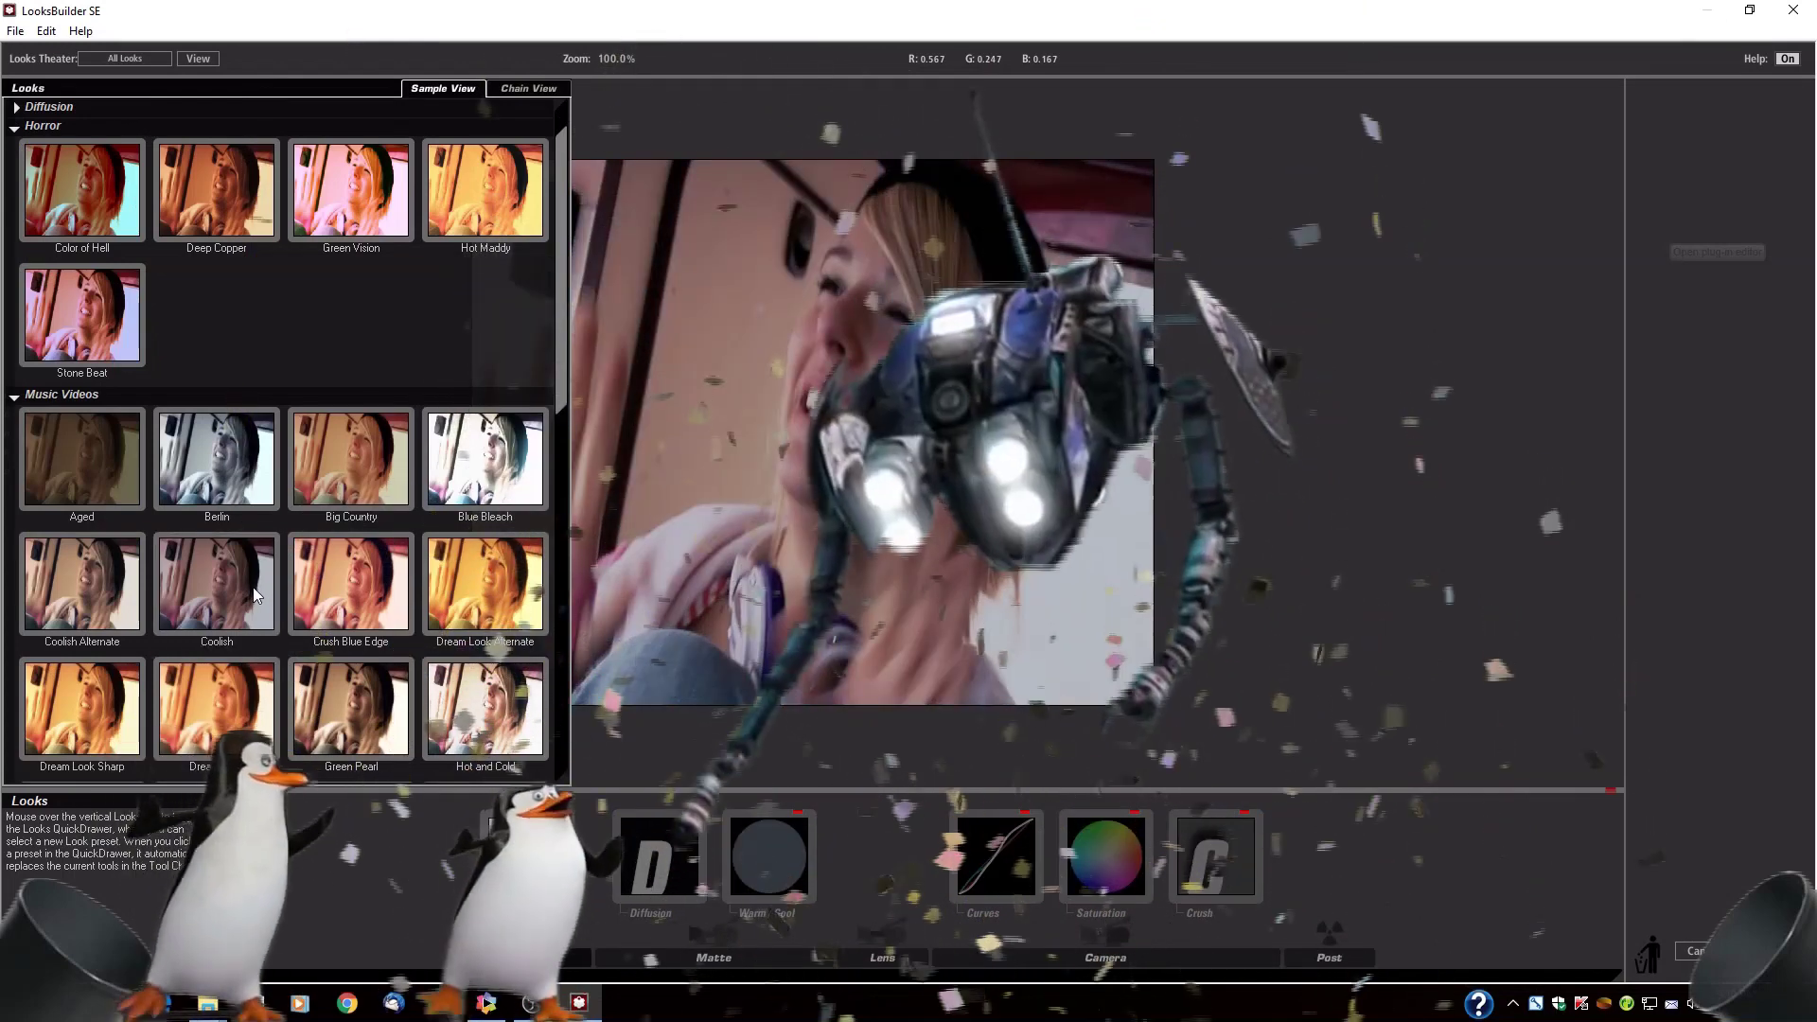
click(335, 586)
scroll(334, 583, down, 1)
scroll(335, 581, down, 4)
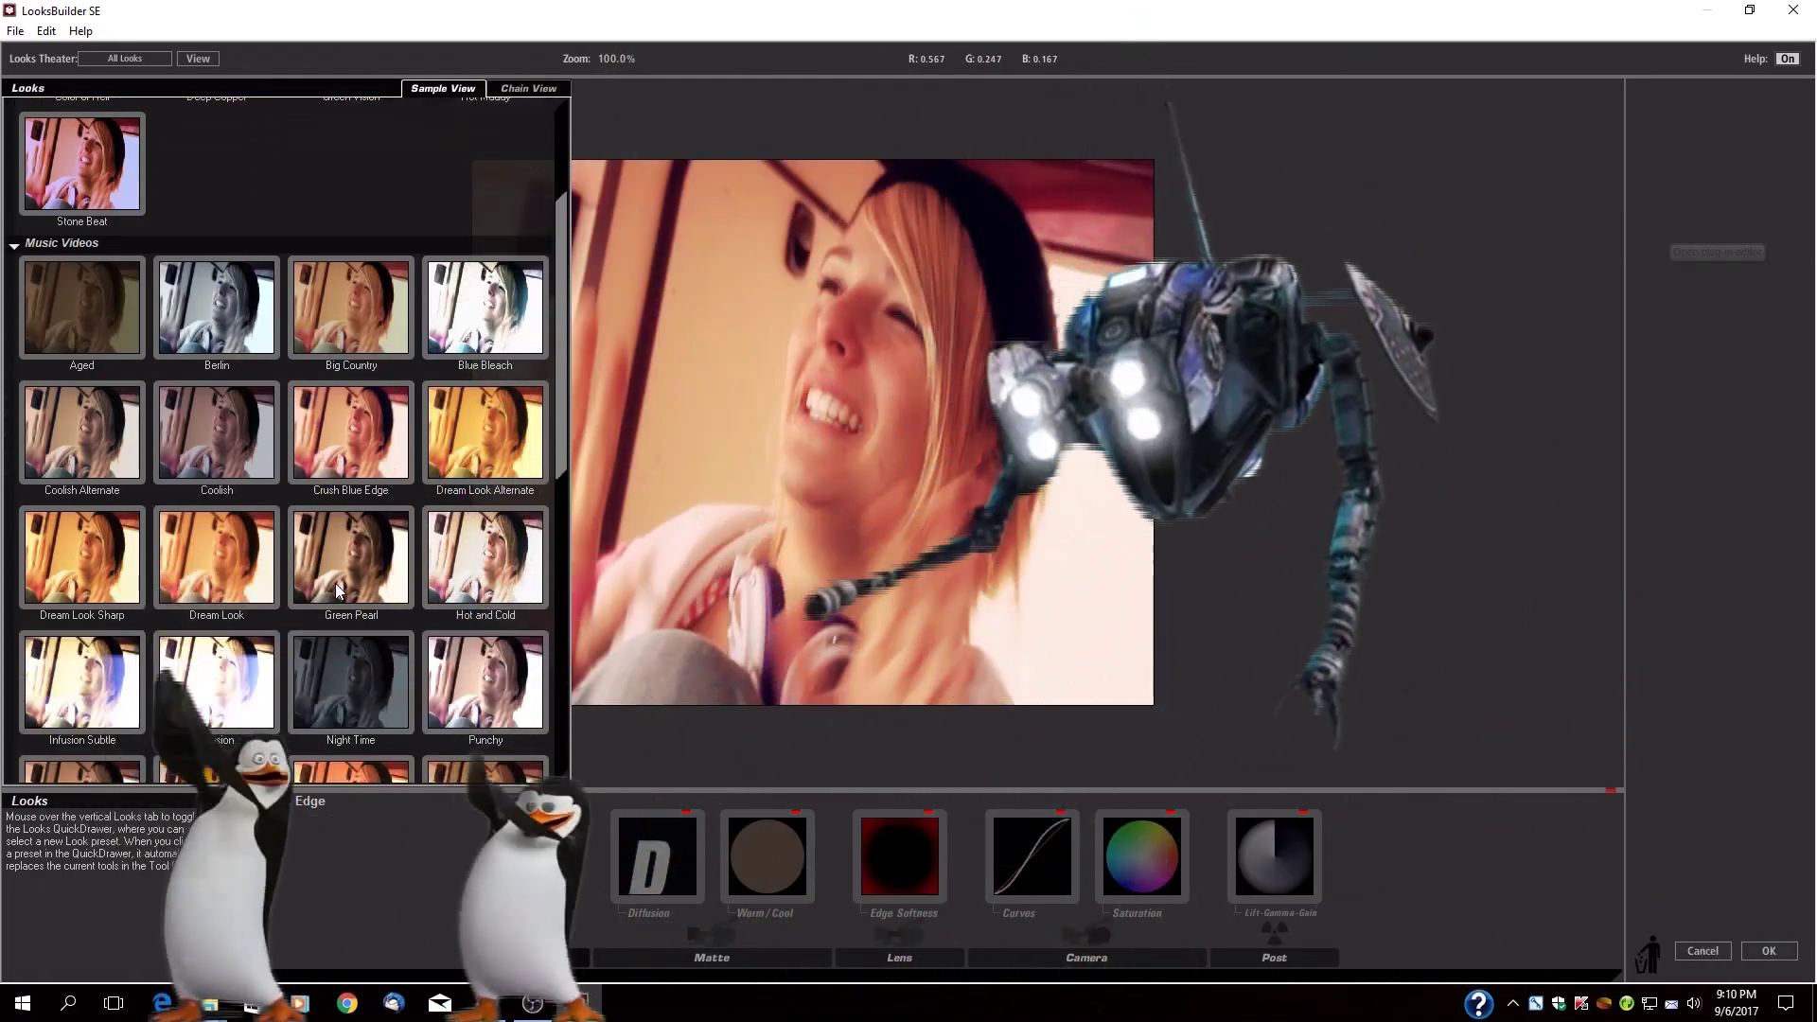
Apply the Pink Spot look from the Special Effects group, and accept both the look and the clip's effect.
scroll(333, 576, down, 6)
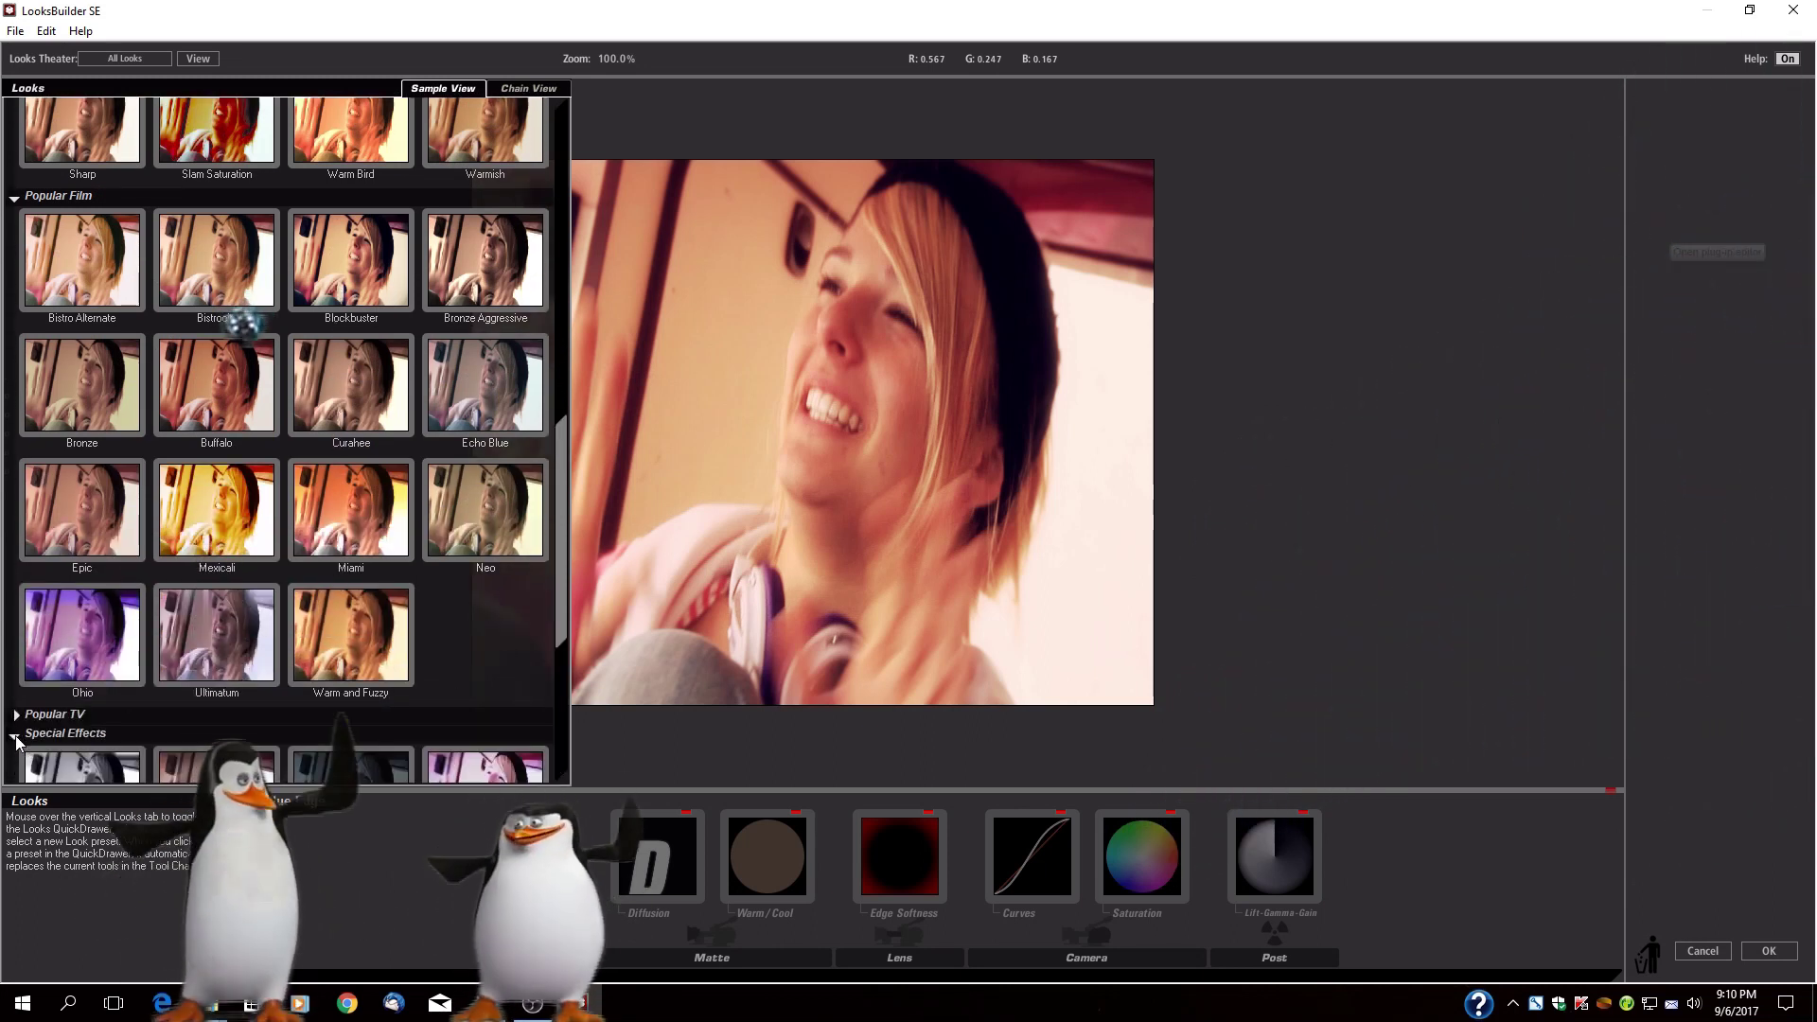
scroll(114, 715, down, 3)
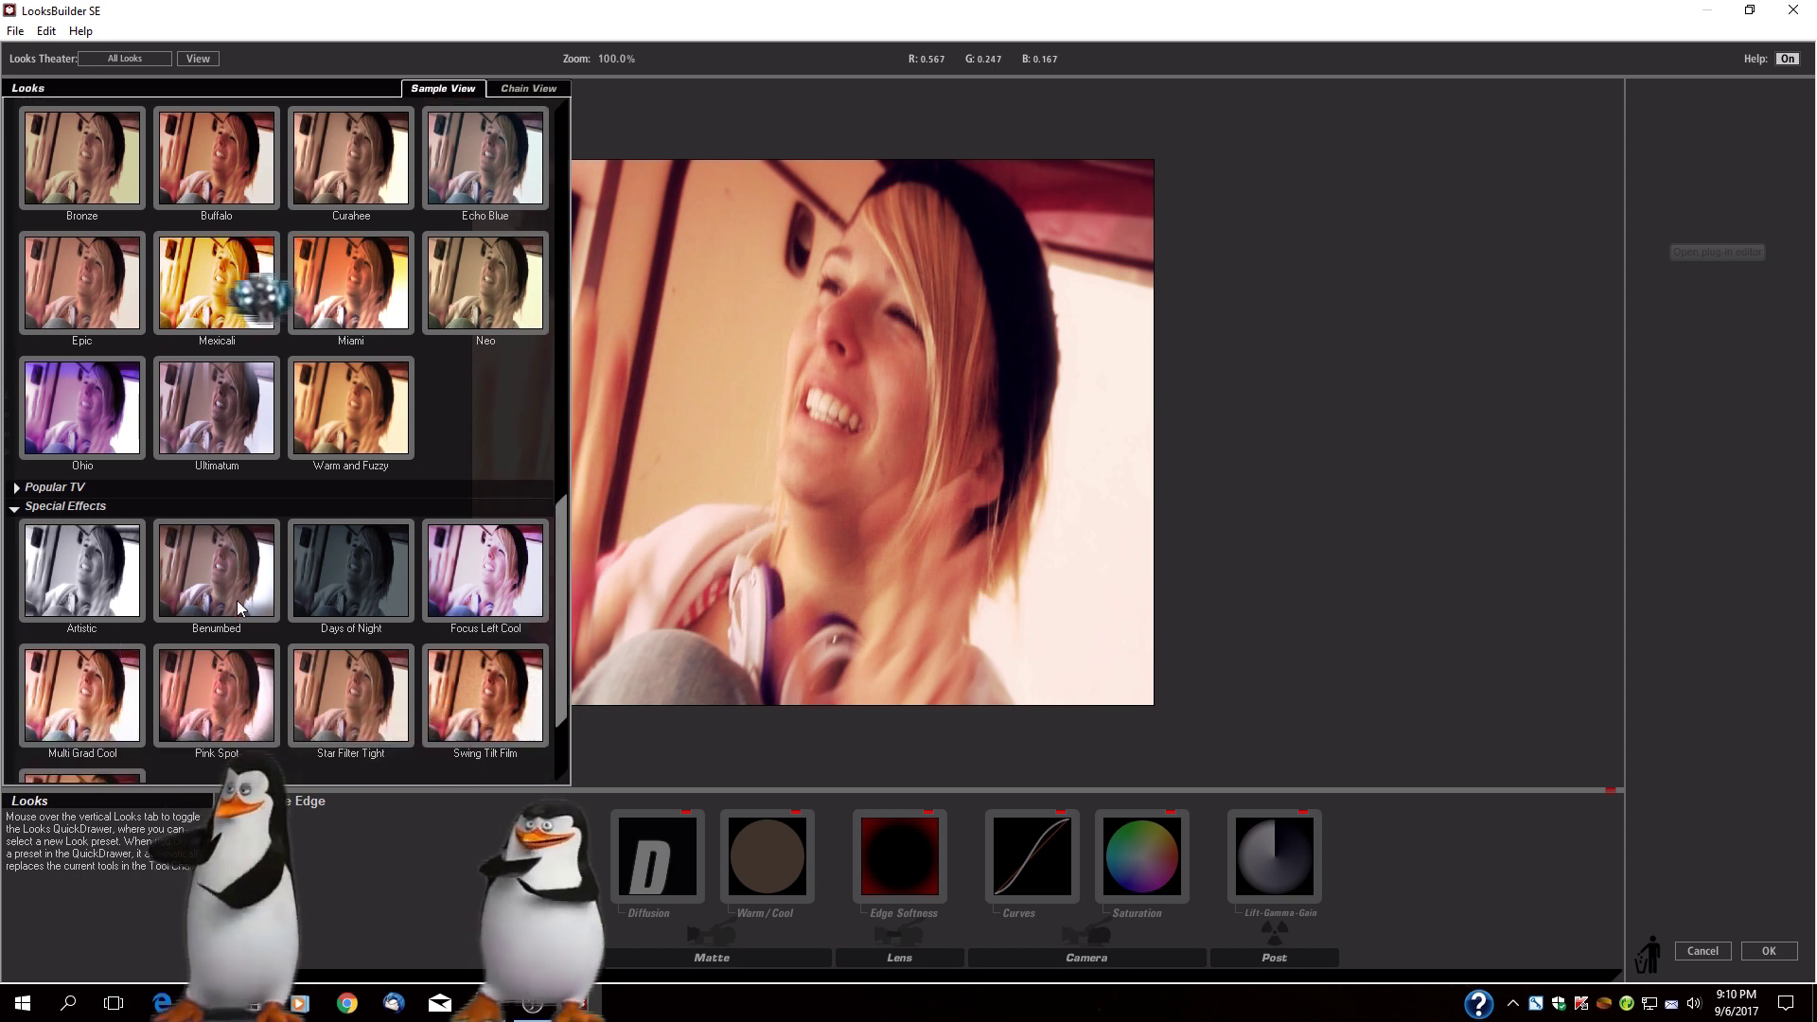
click(246, 589)
click(200, 702)
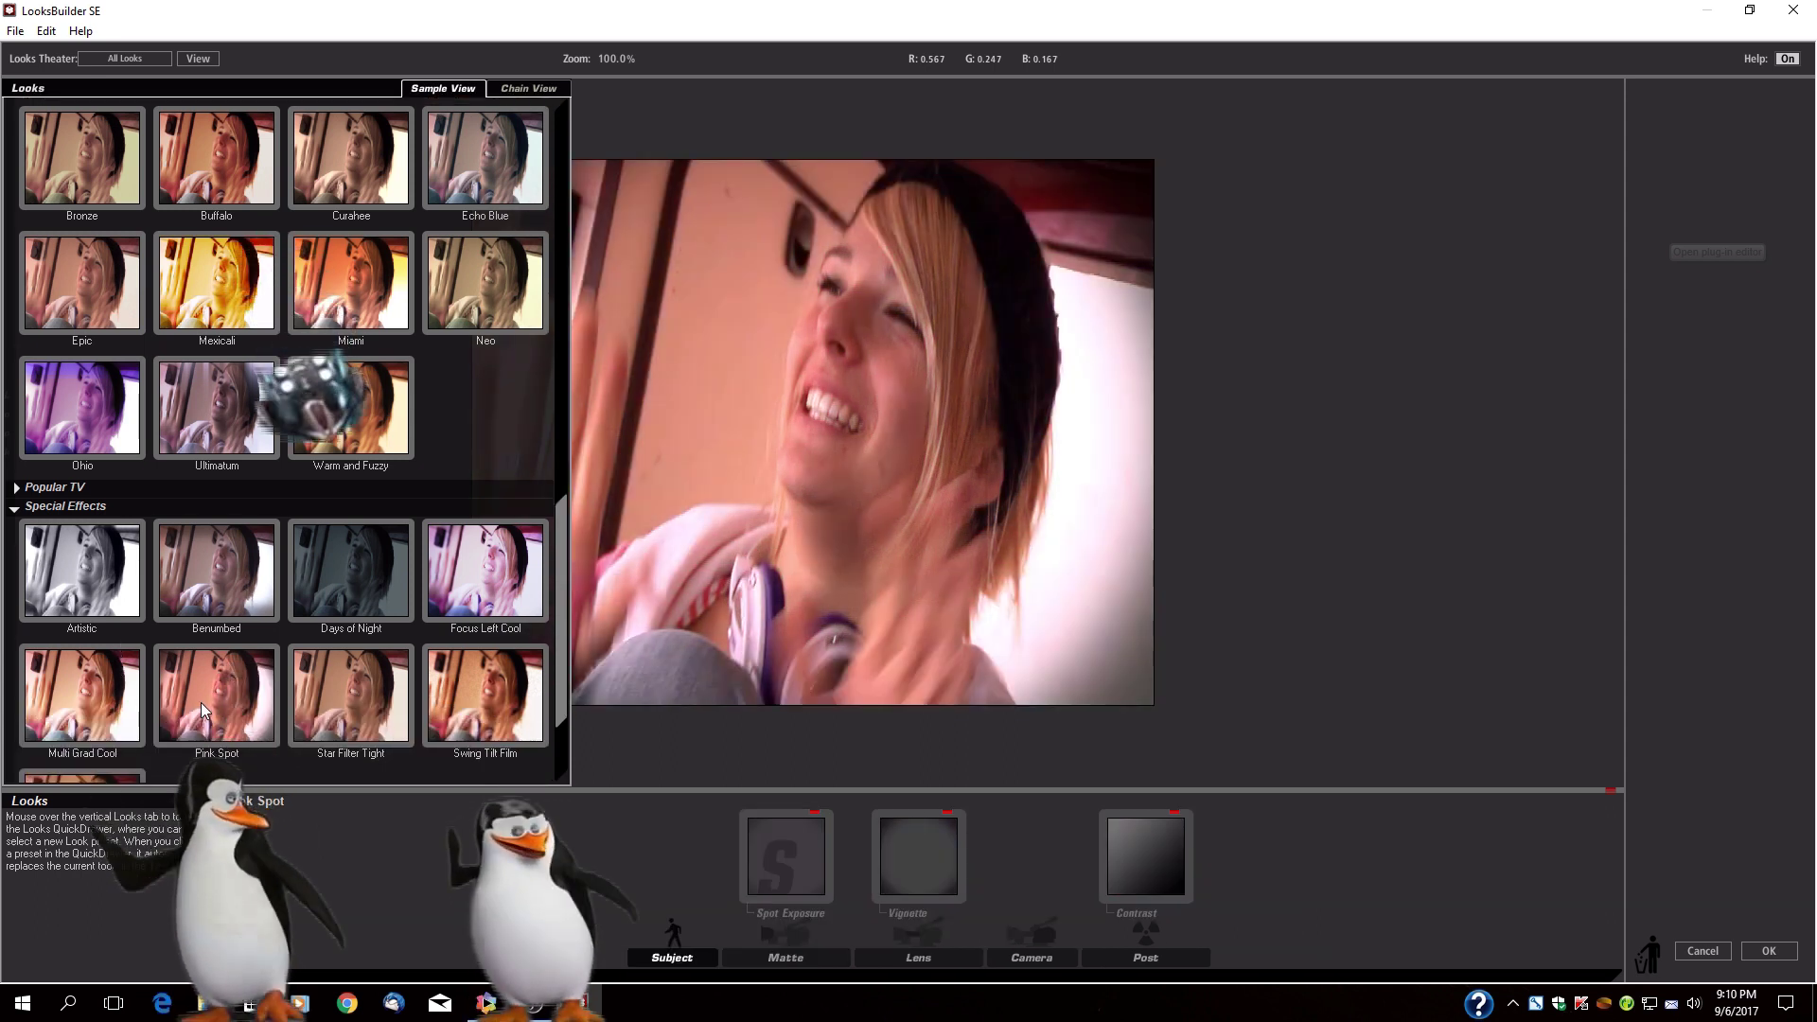
click(1768, 950)
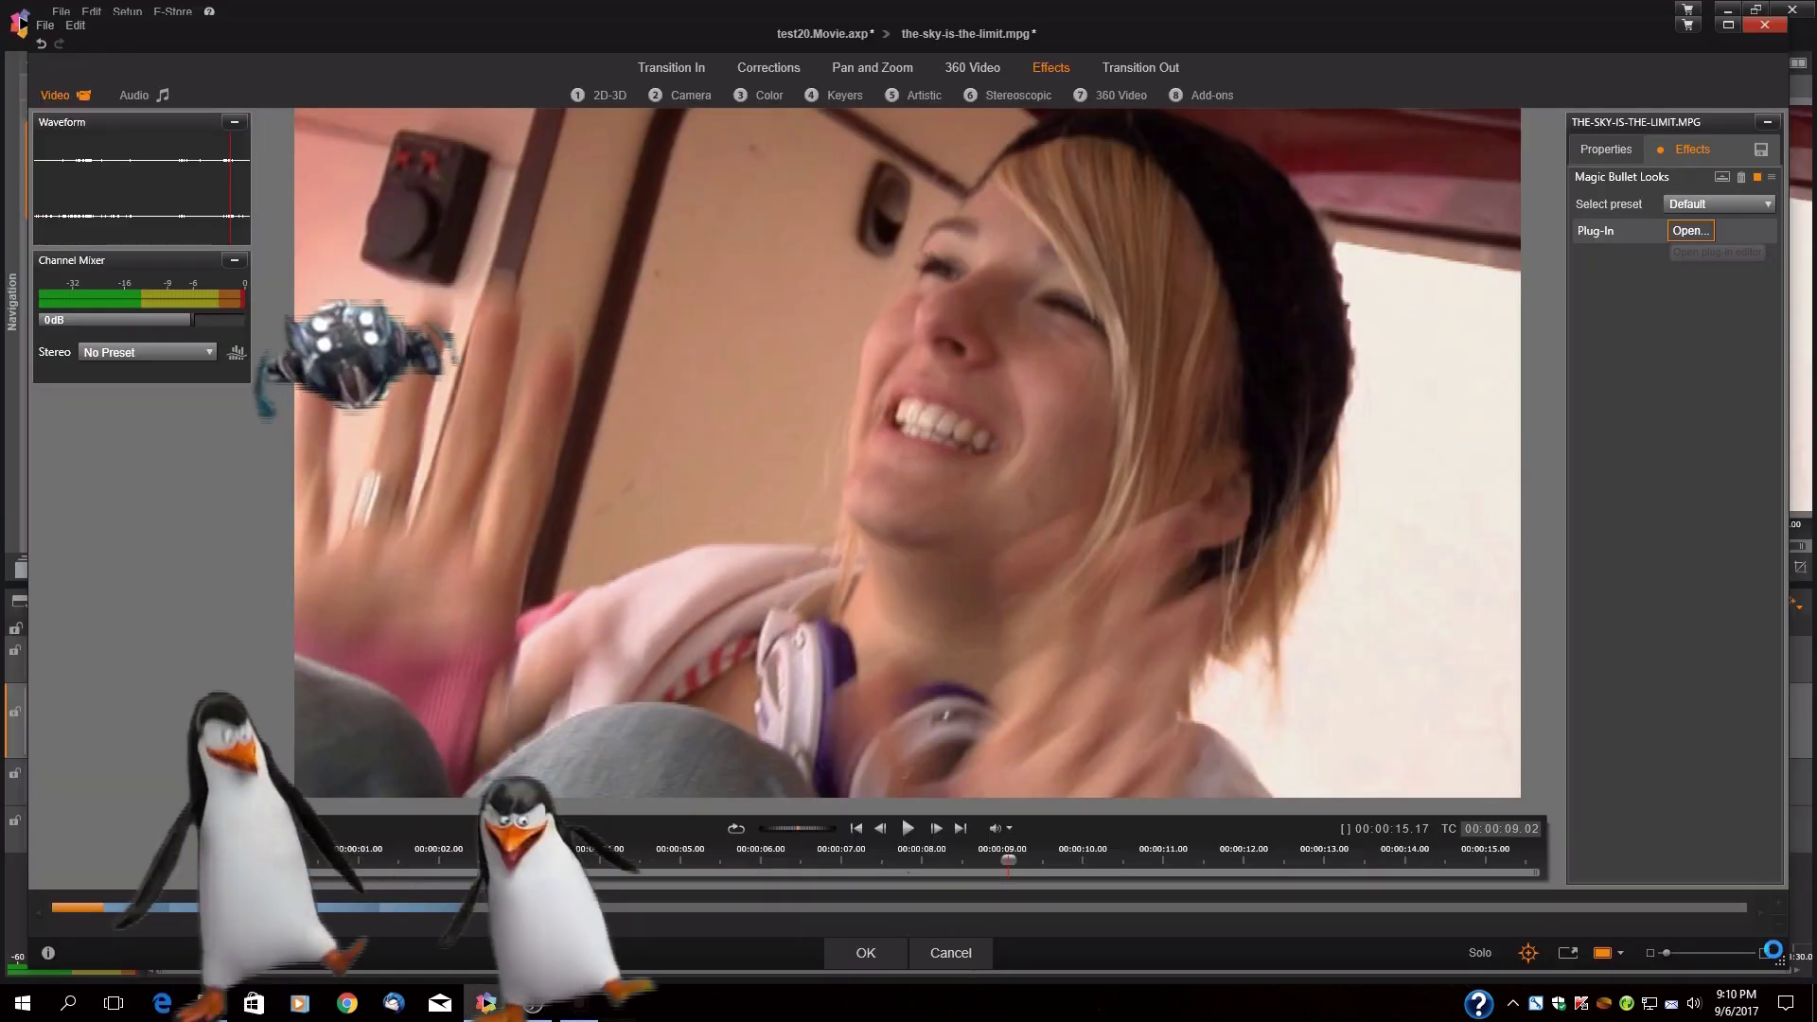
click(885, 950)
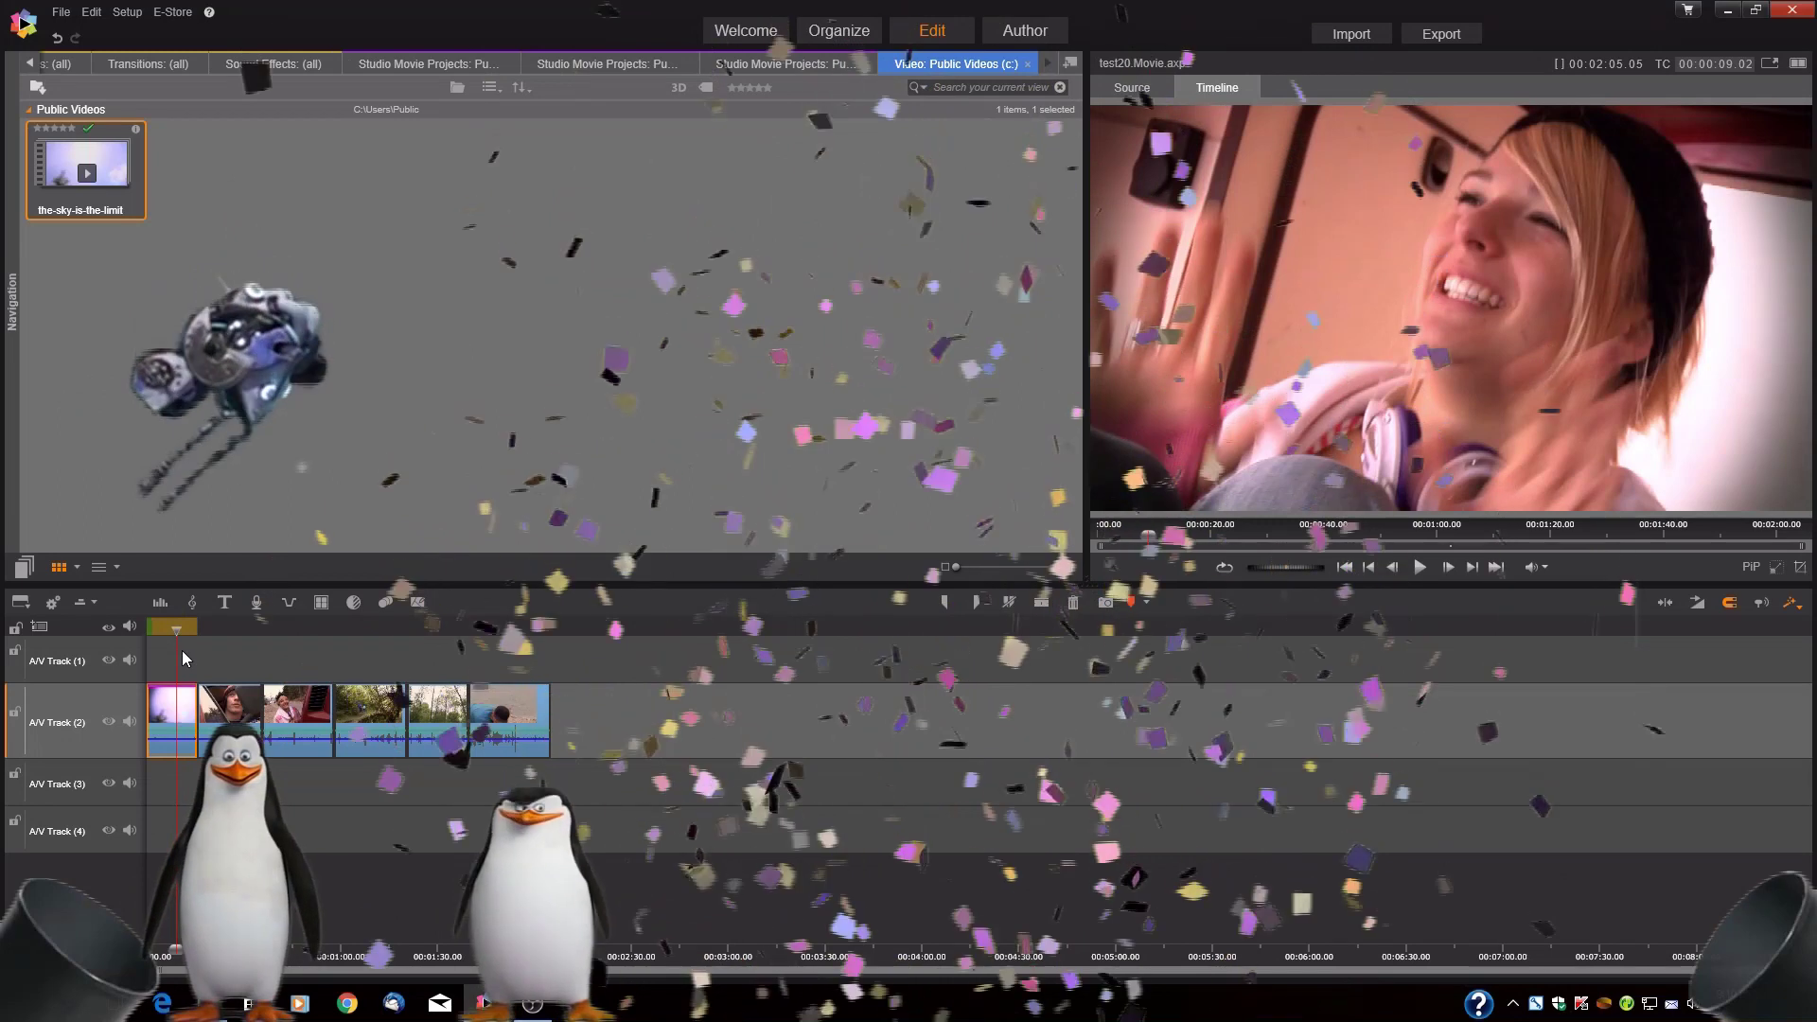
Add the Mojo effect from the Red Giant Filmmaker Toolkit to the second timeline clip.
click(233, 643)
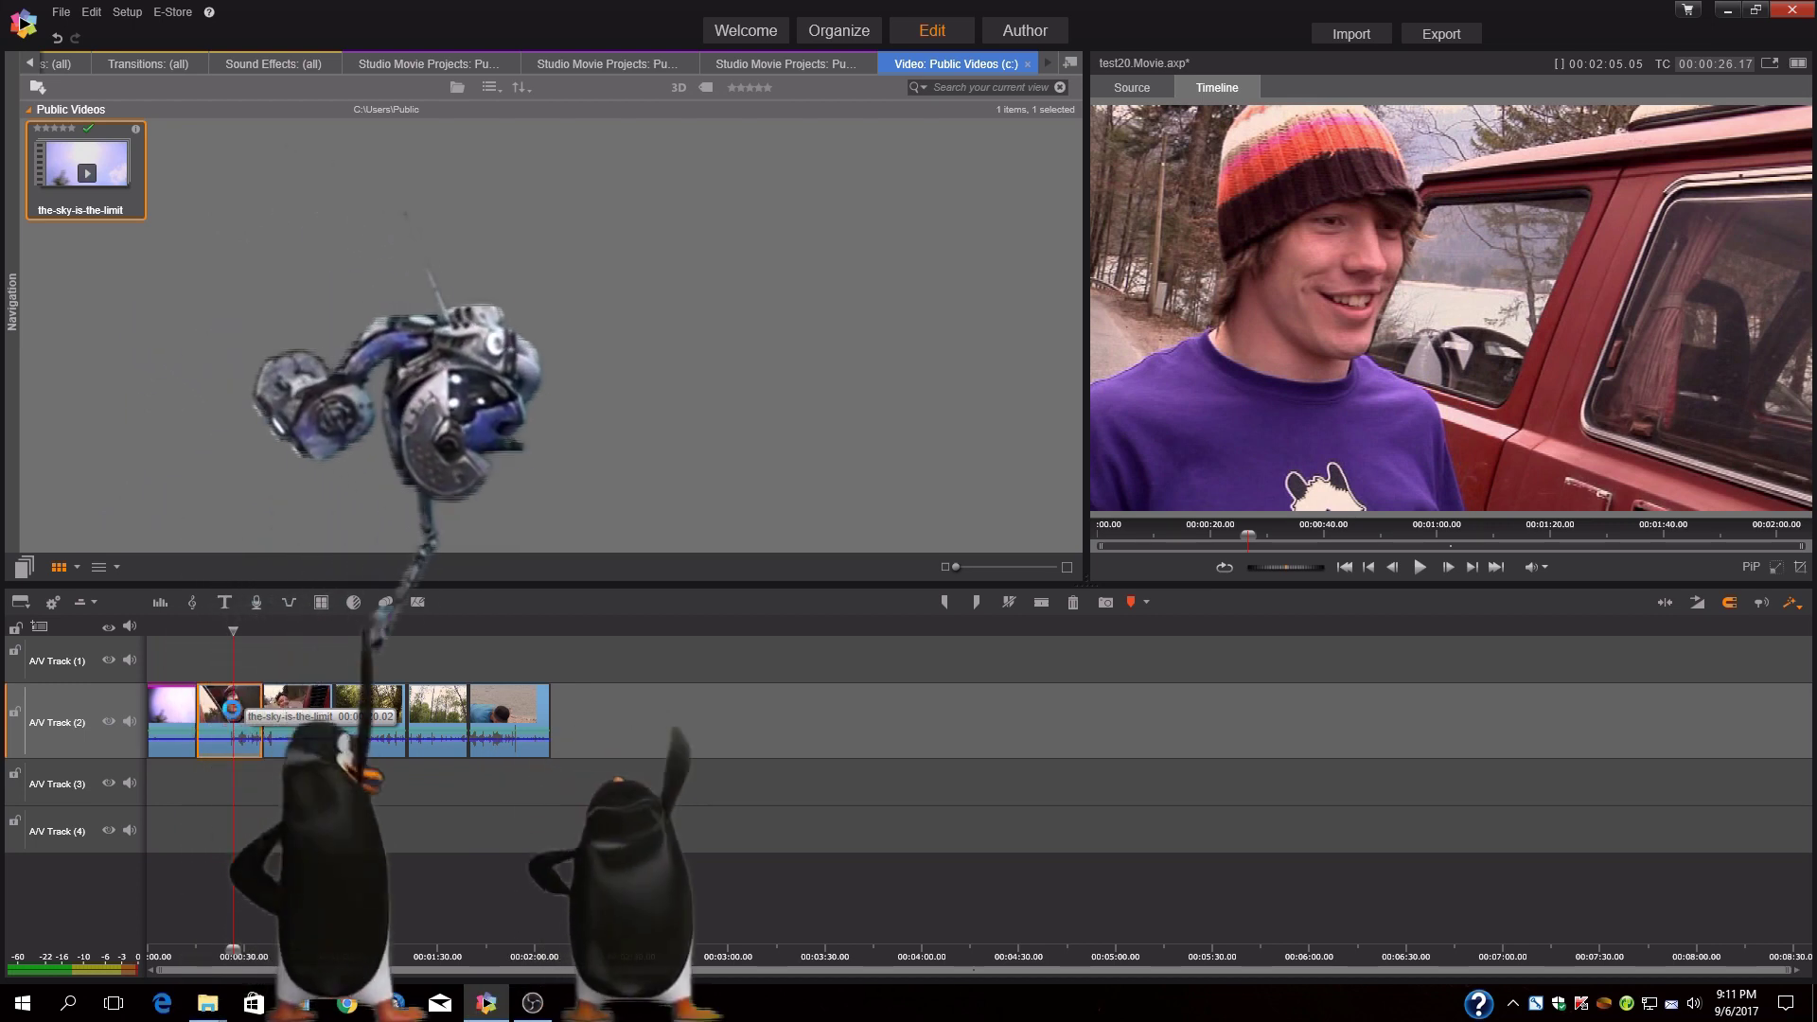
double_click(232, 707)
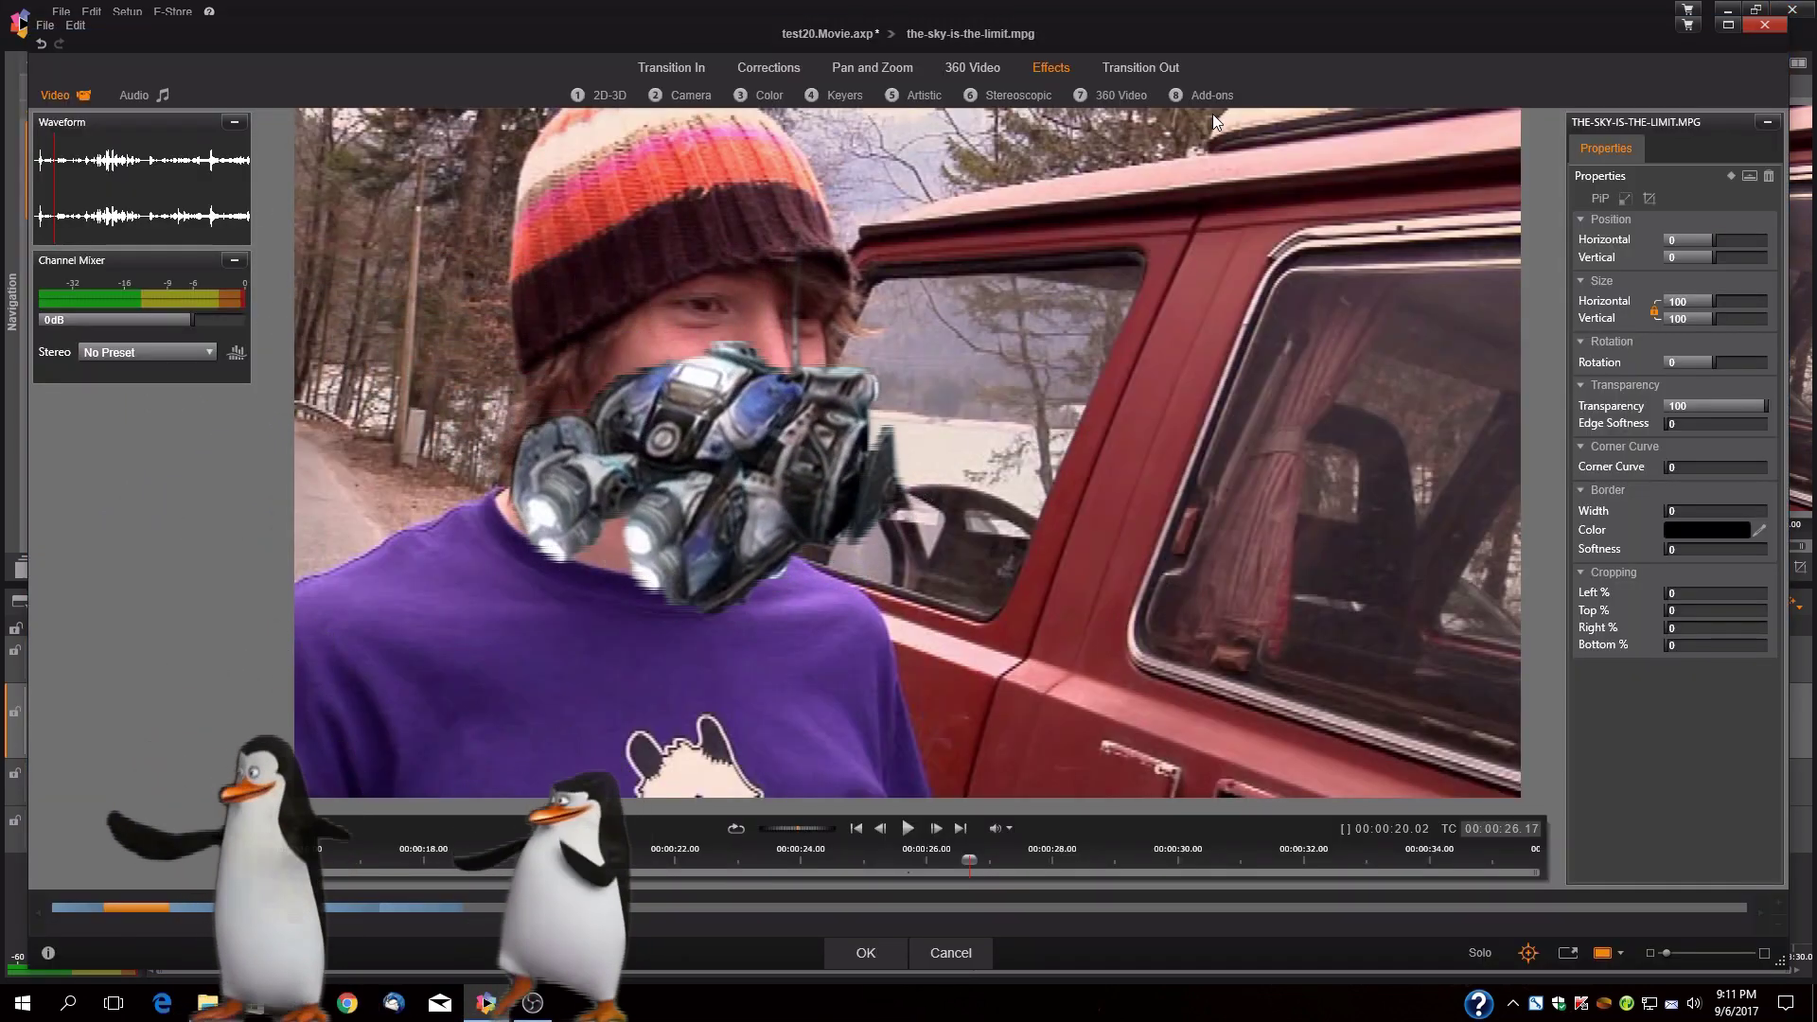
mouse_move(1205, 97)
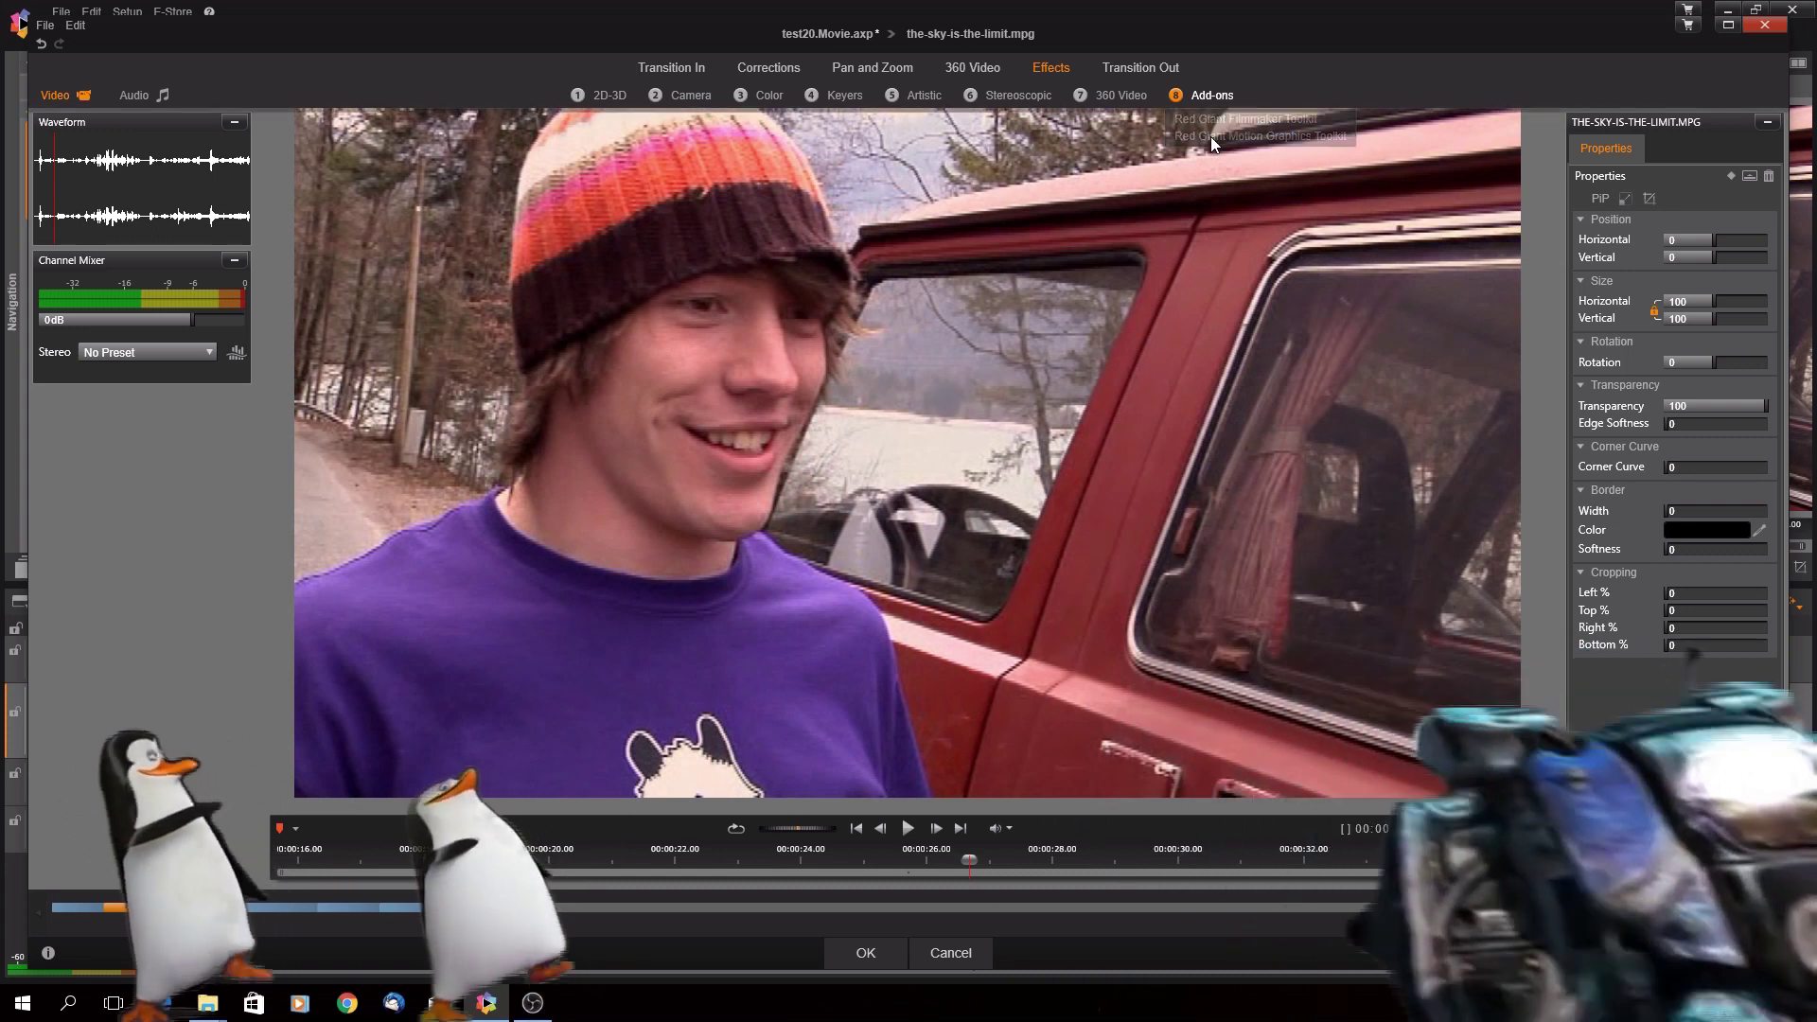
click(1211, 137)
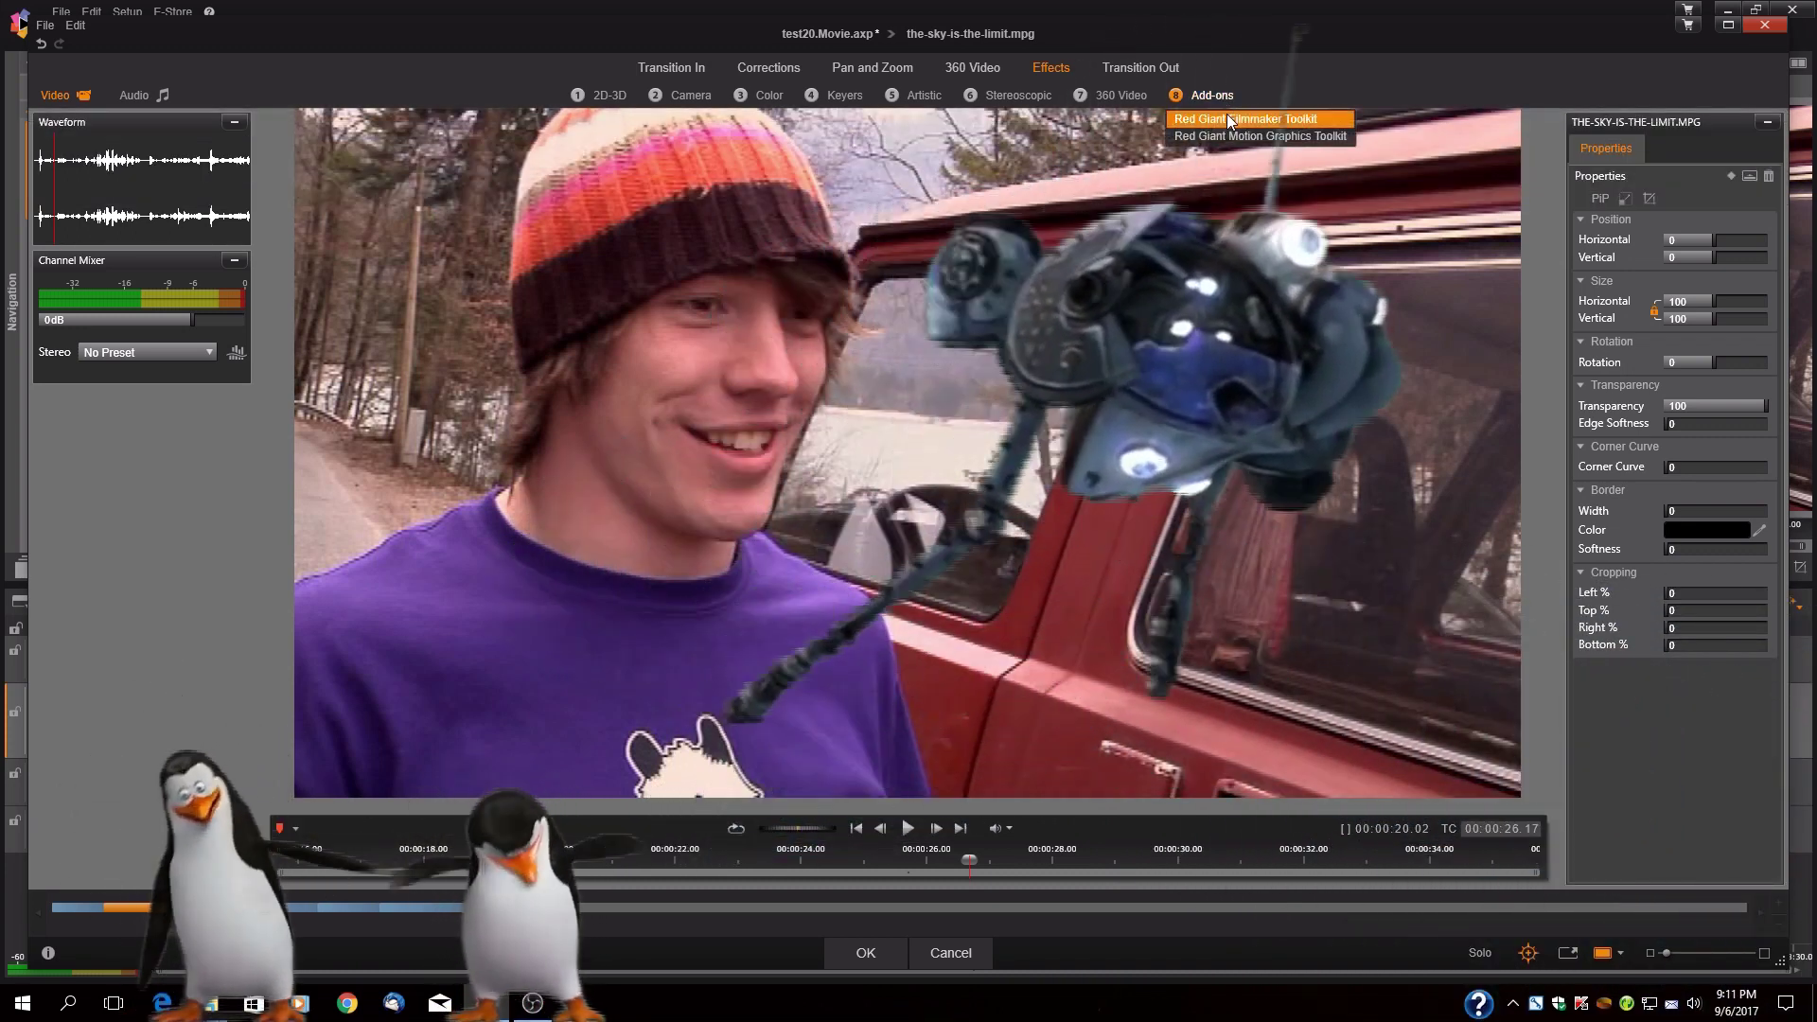
click(1228, 120)
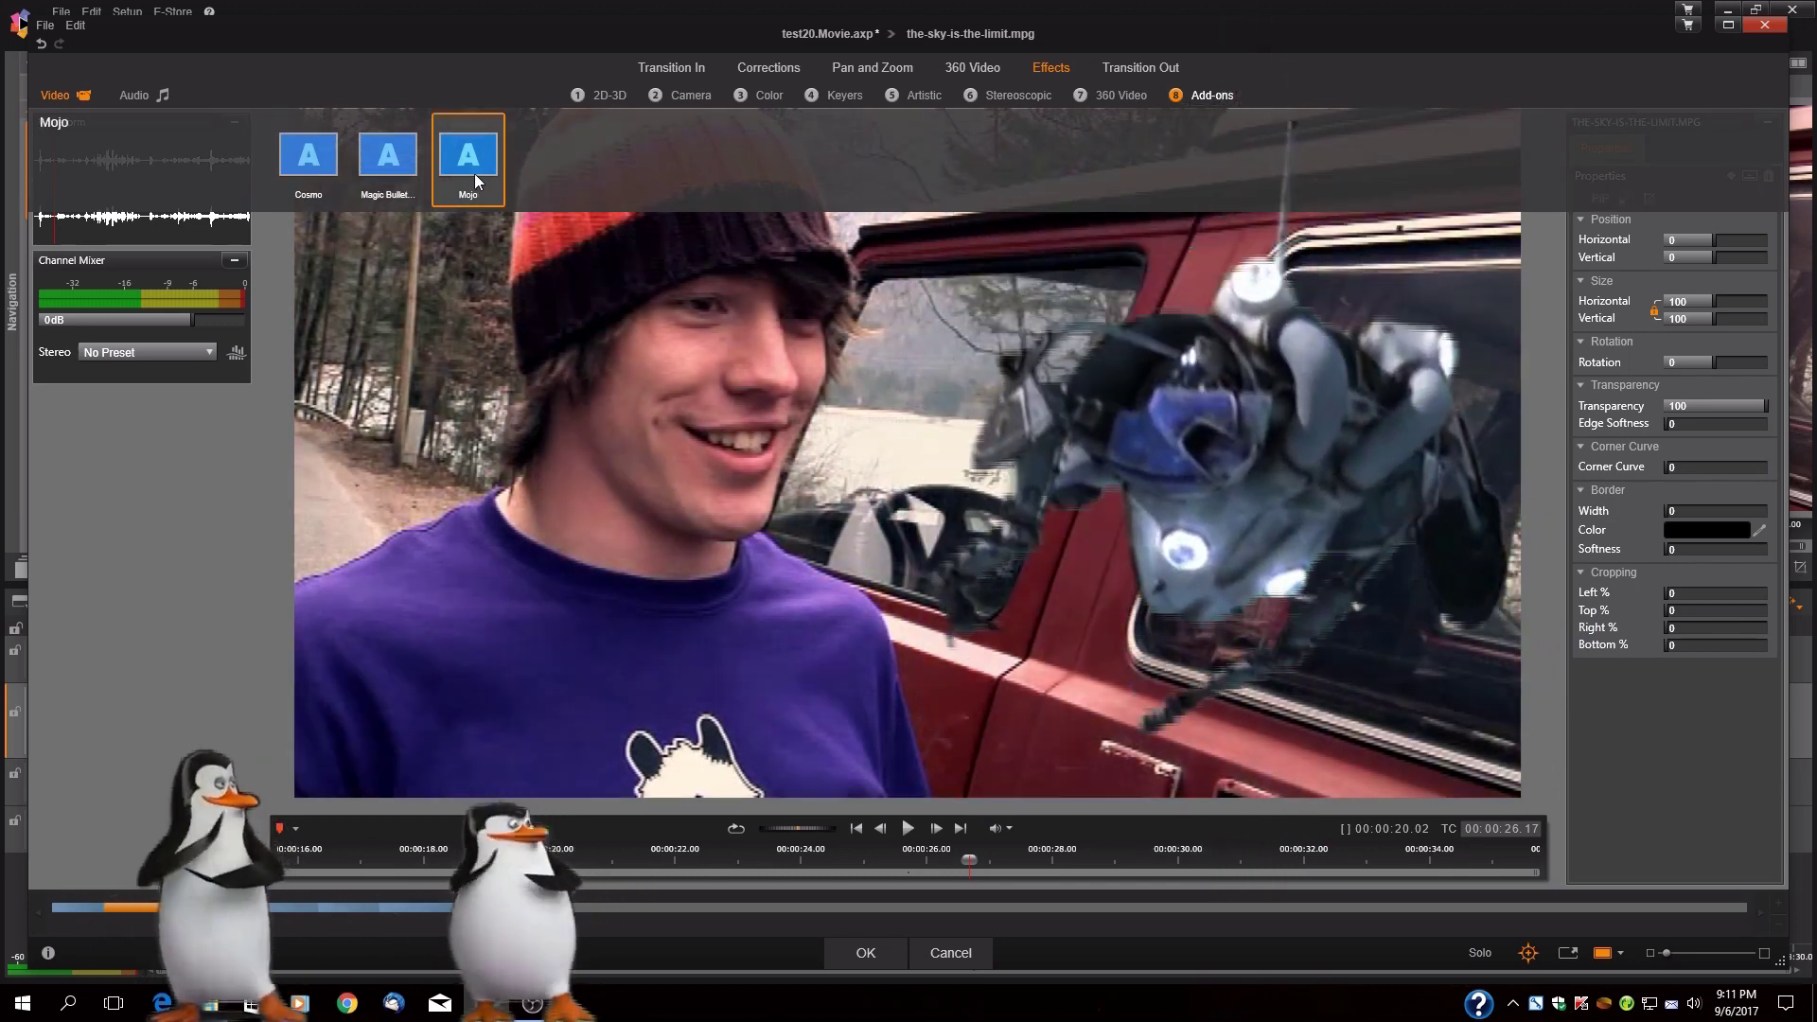
click(474, 174)
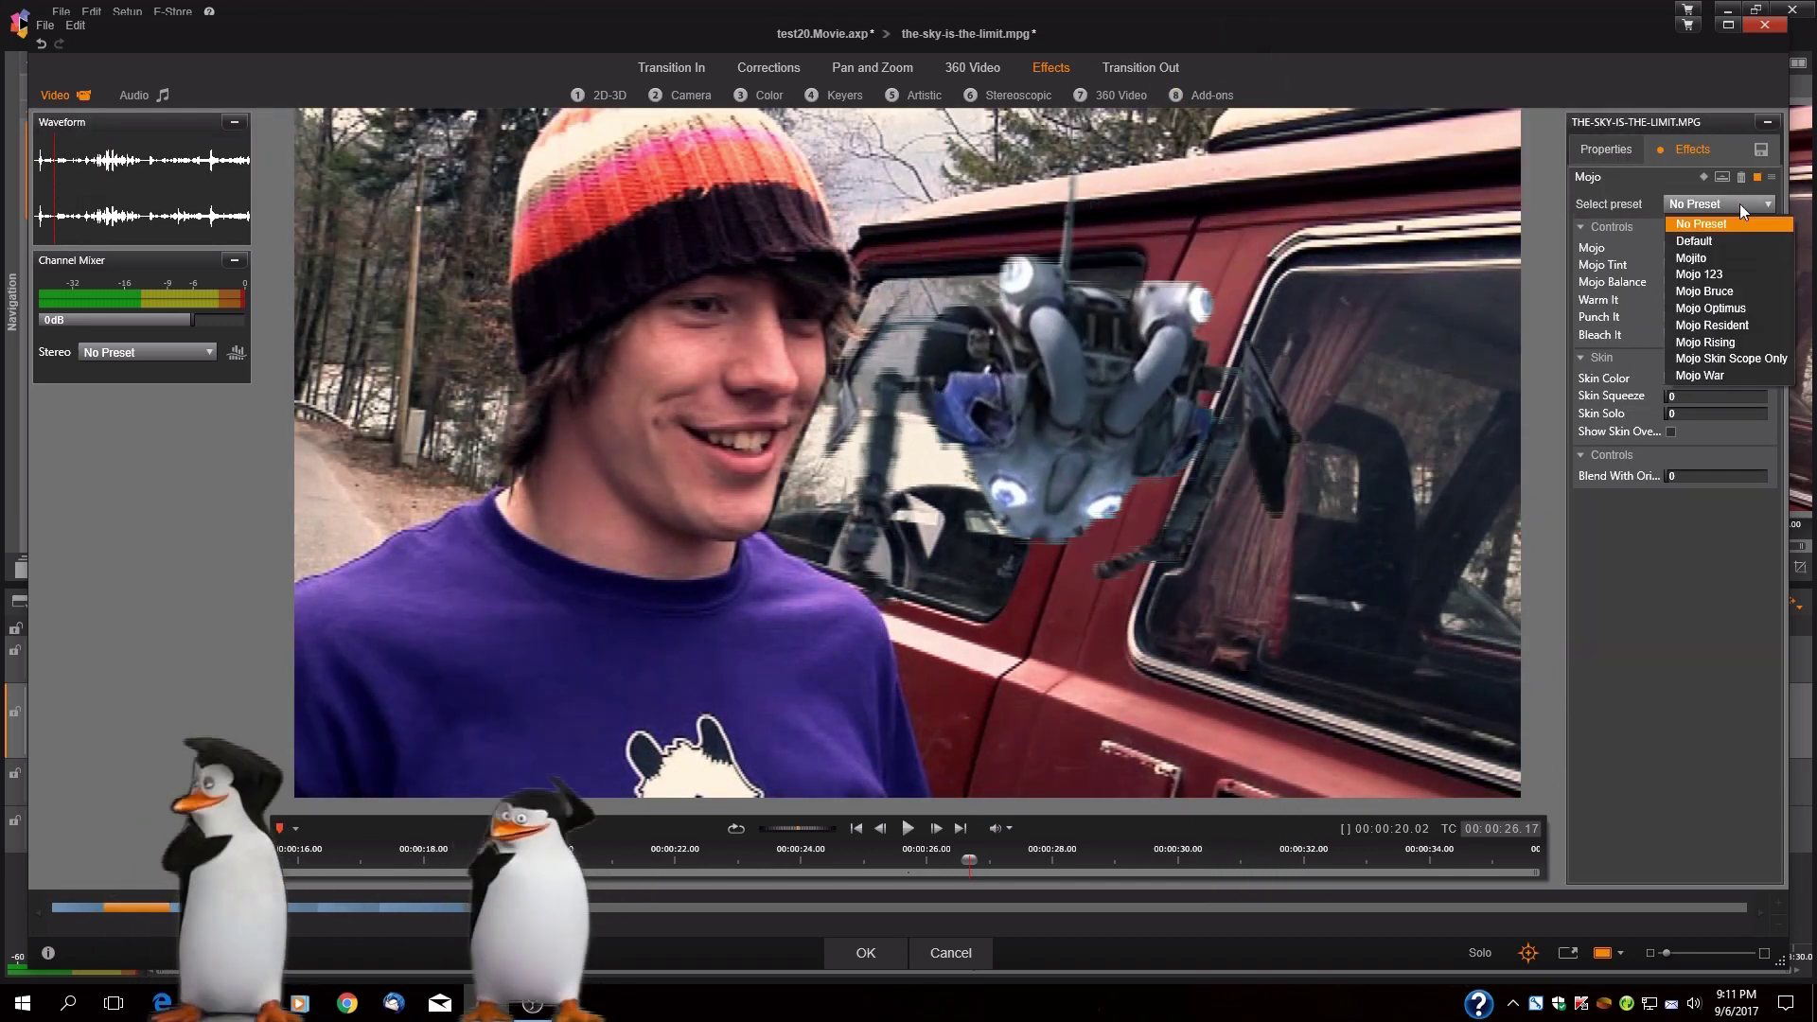
Try the Mojo 123, Mojo Bruce and Mojo Optimus presets on the second clip.
click(1724, 275)
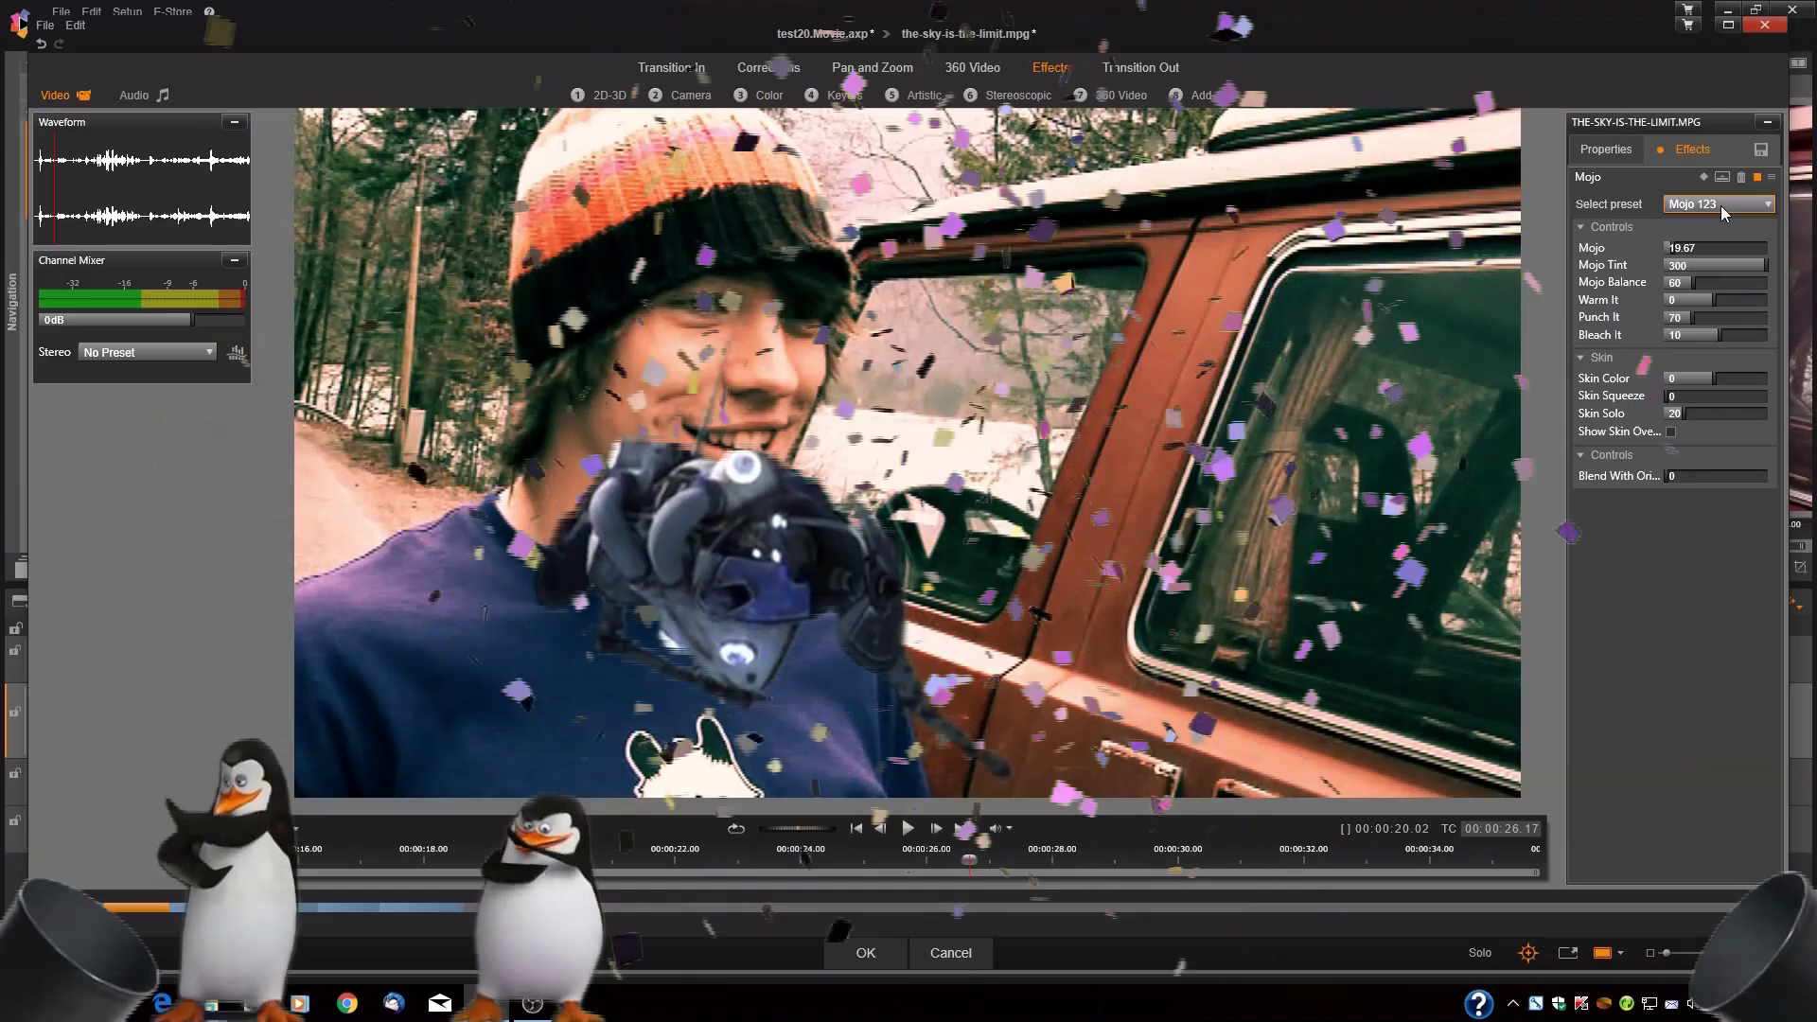
click(1724, 212)
click(1703, 291)
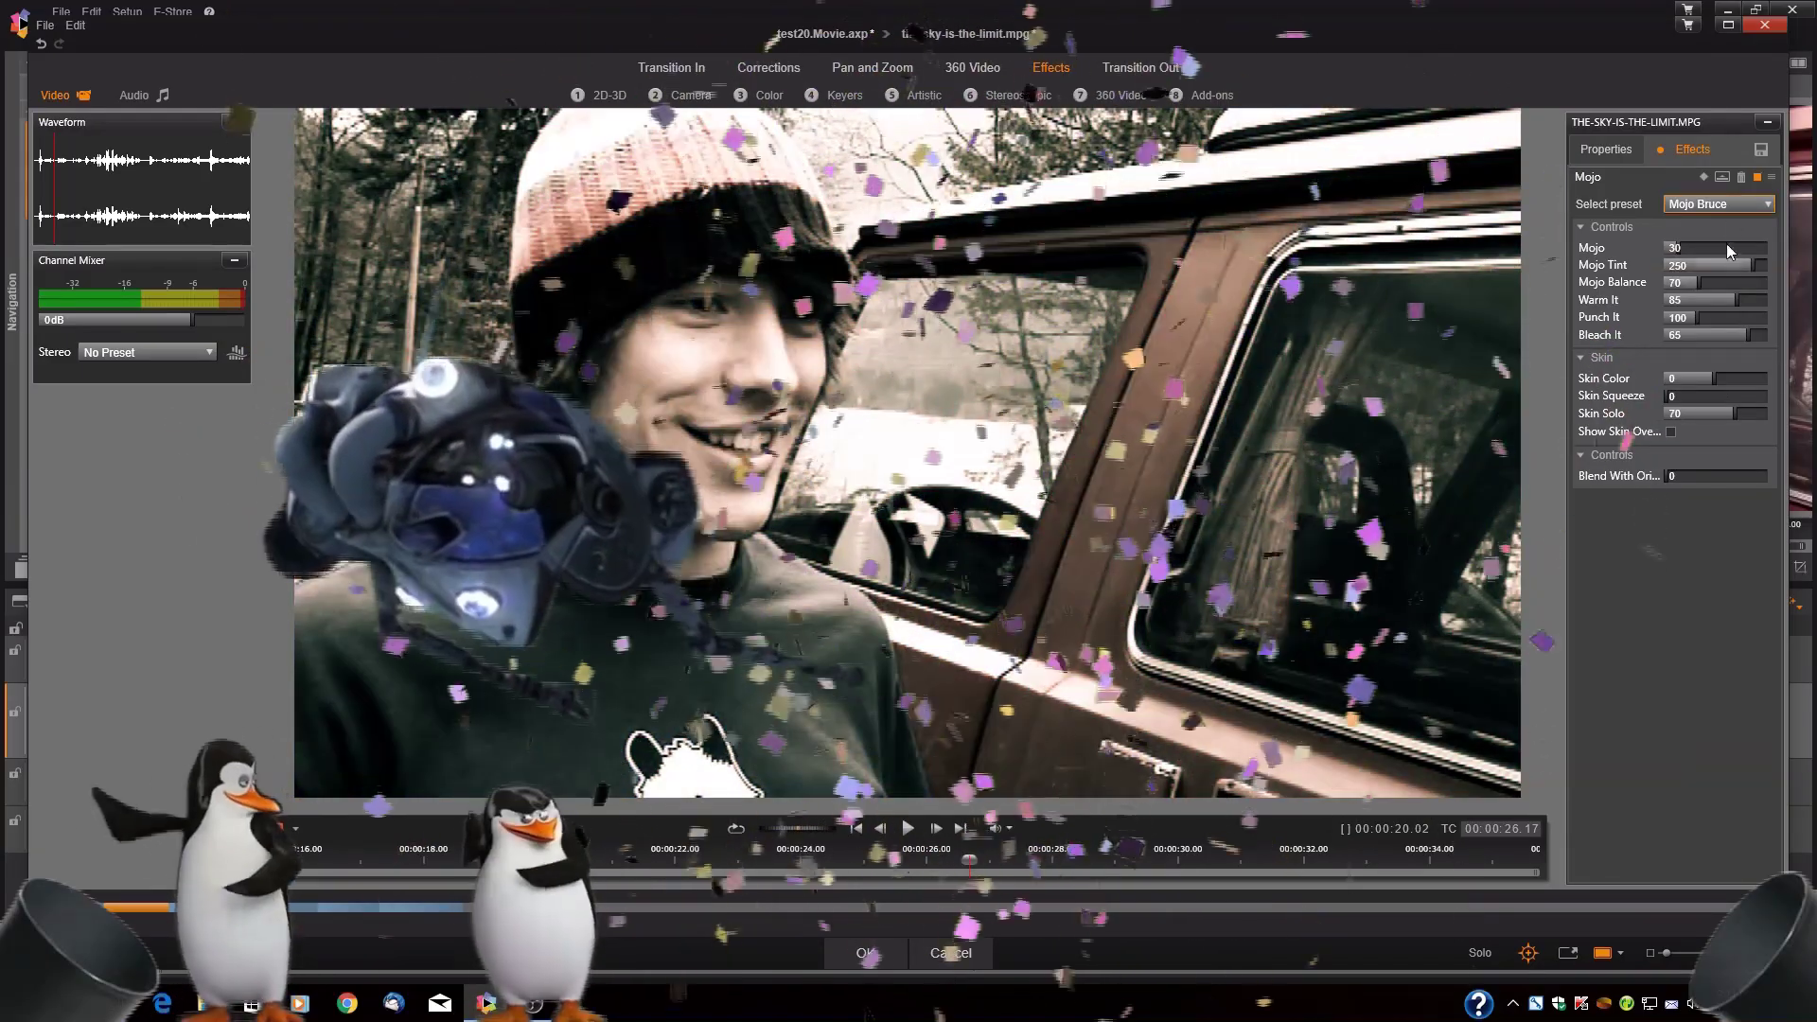
click(1736, 200)
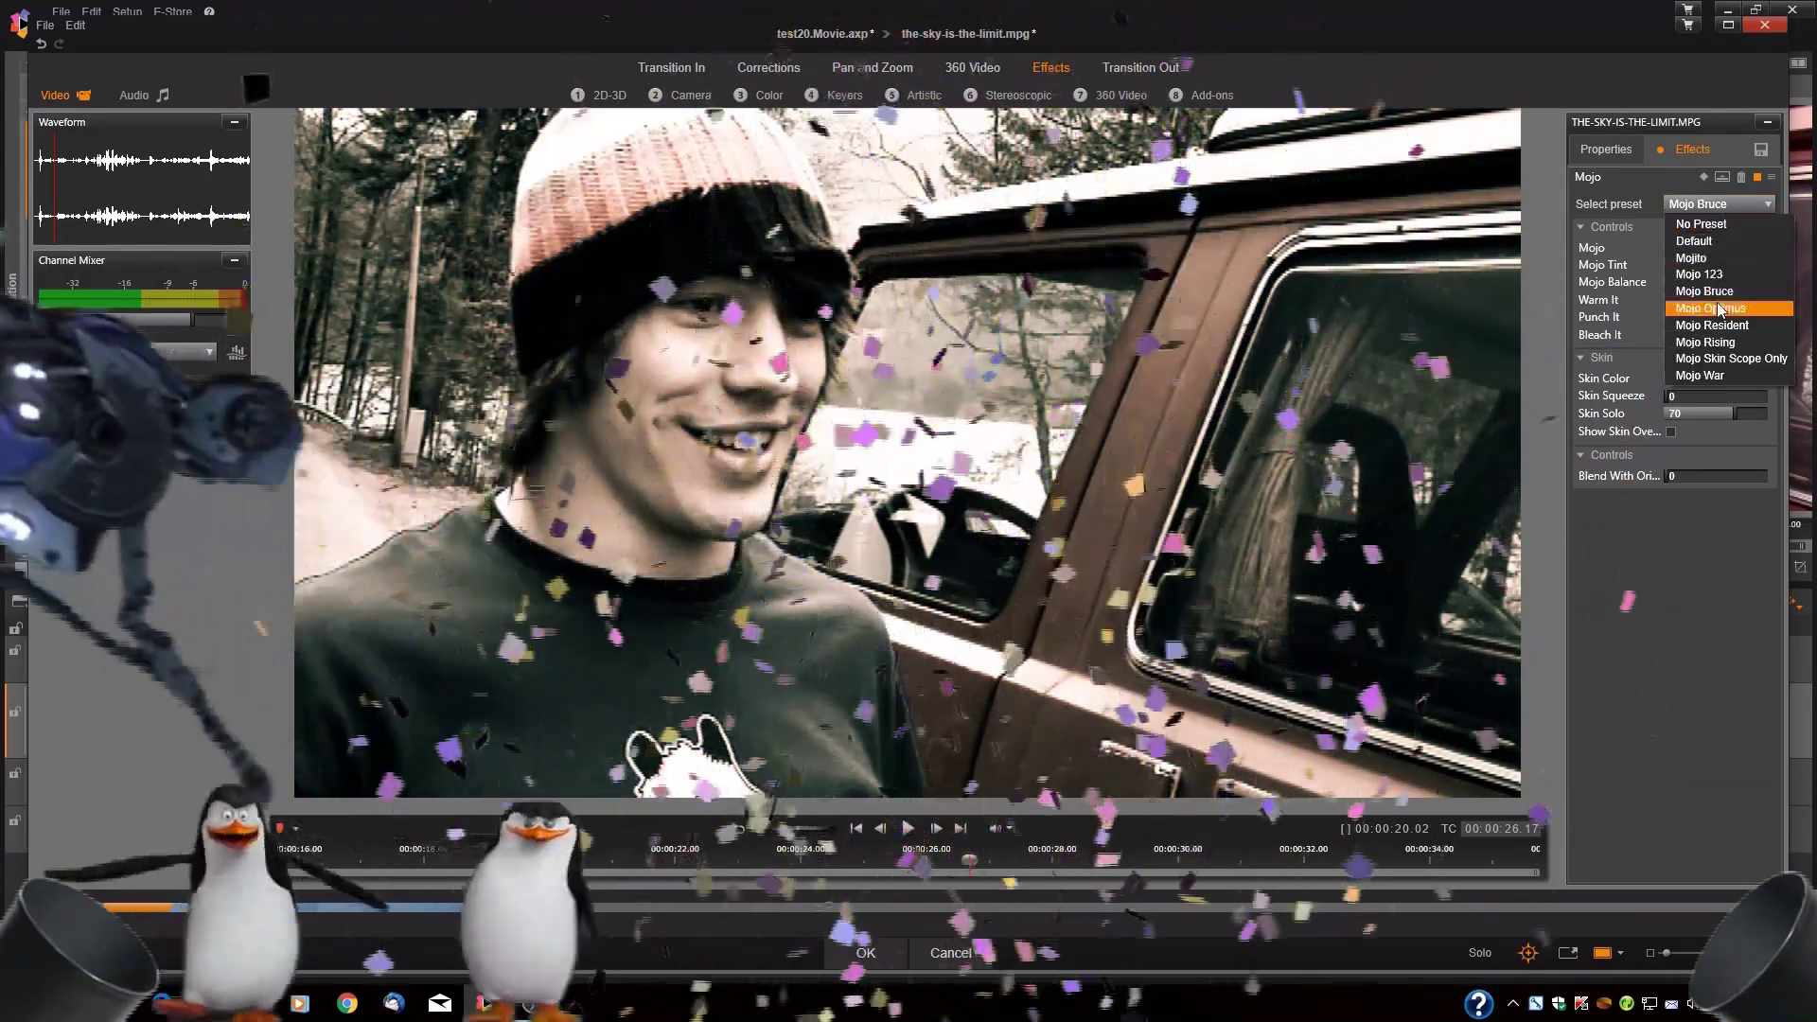
click(1716, 301)
Apply the Mojo Resident preset to the second clip and accept the effect.
click(1705, 210)
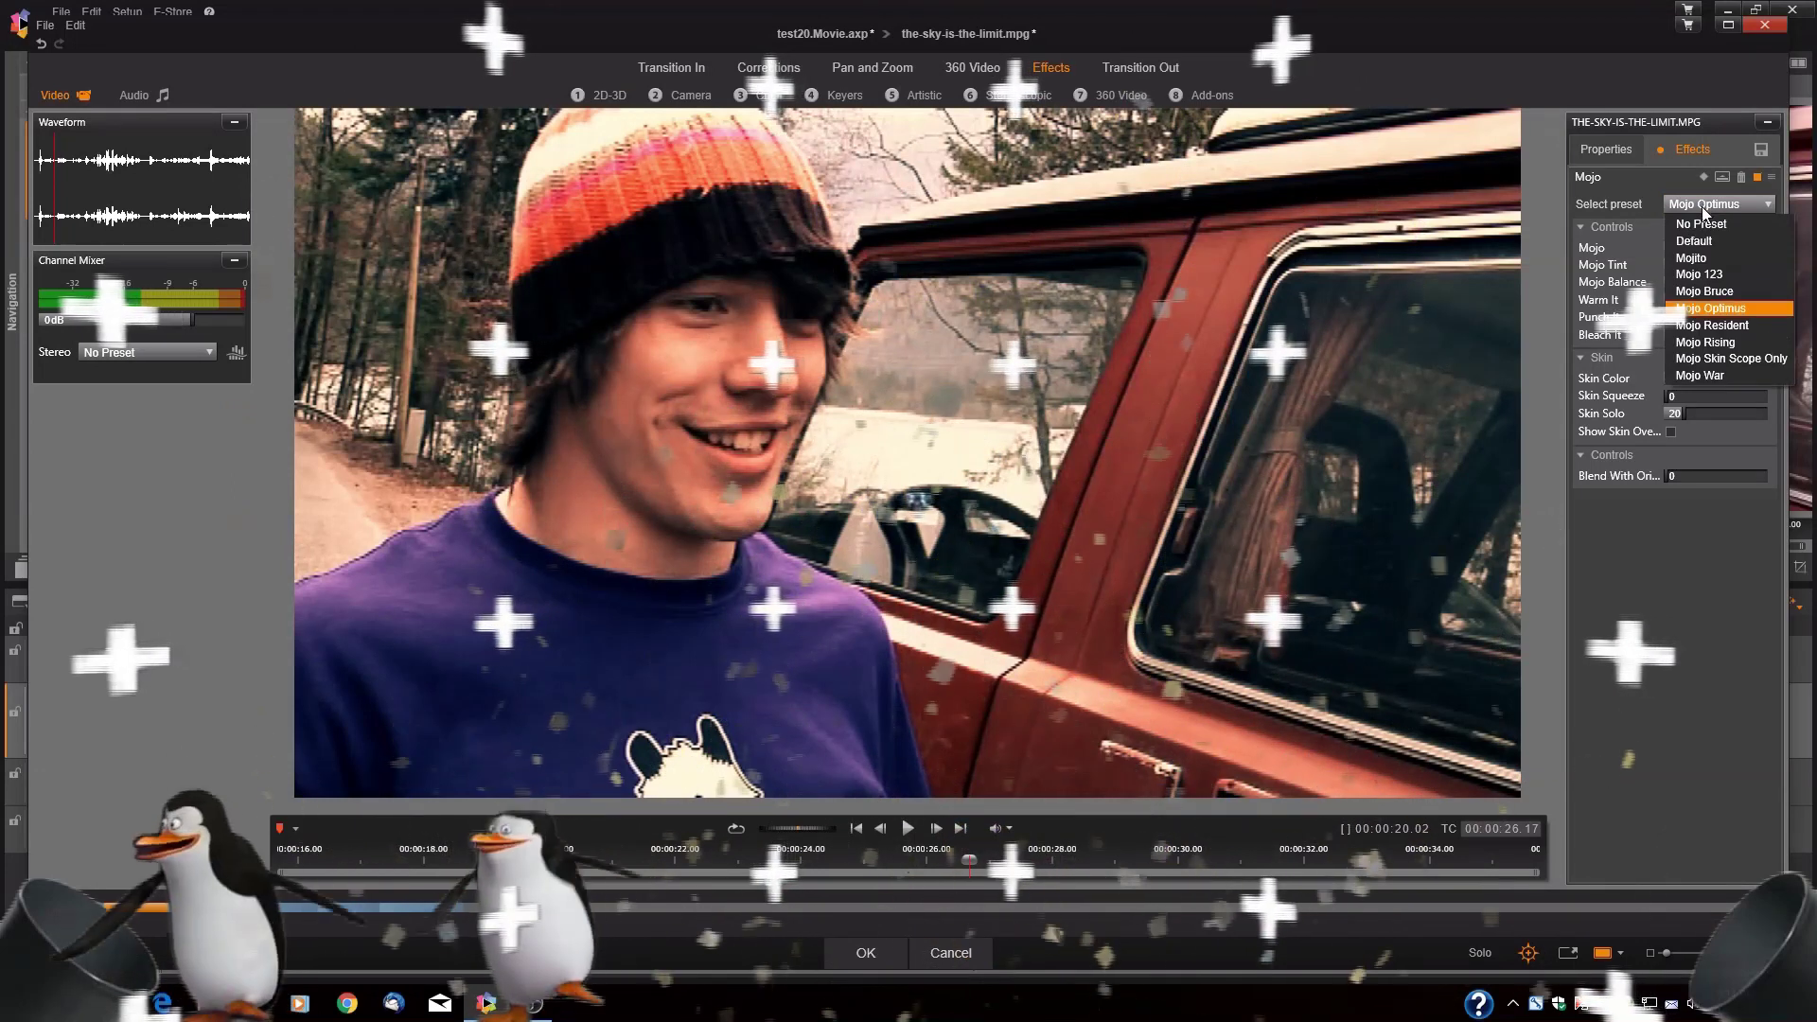
click(1696, 326)
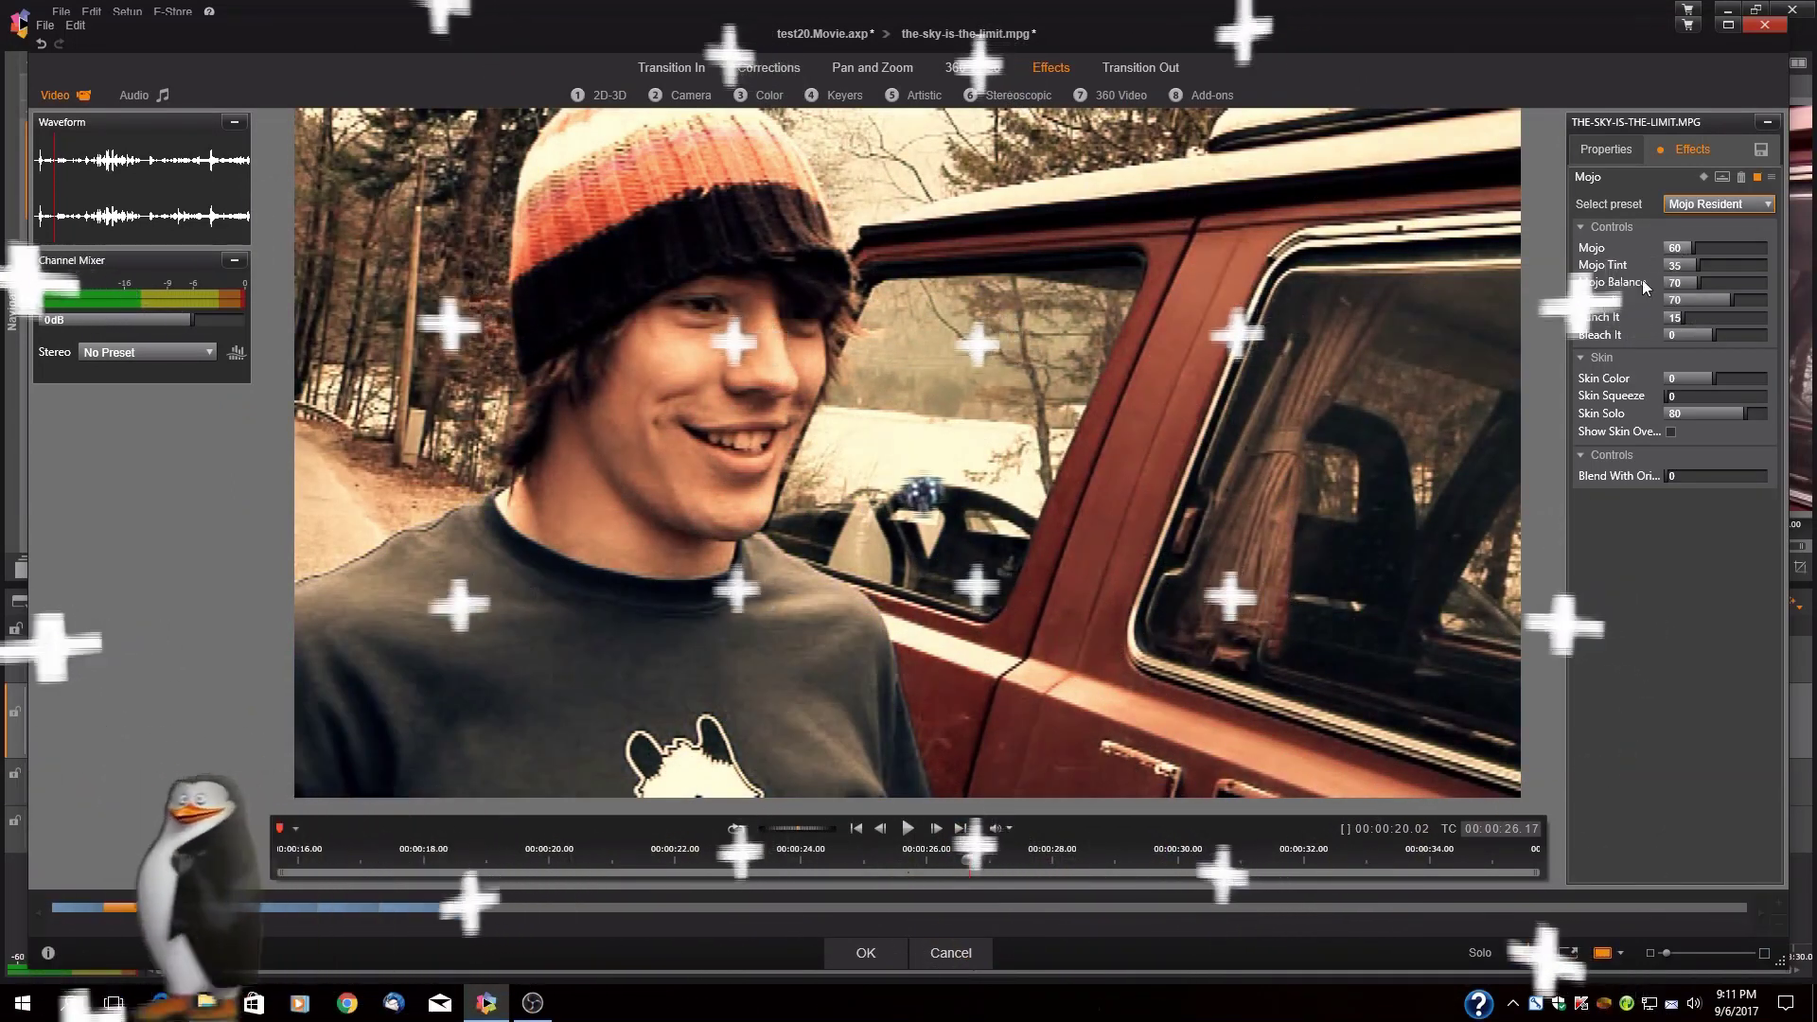
click(869, 948)
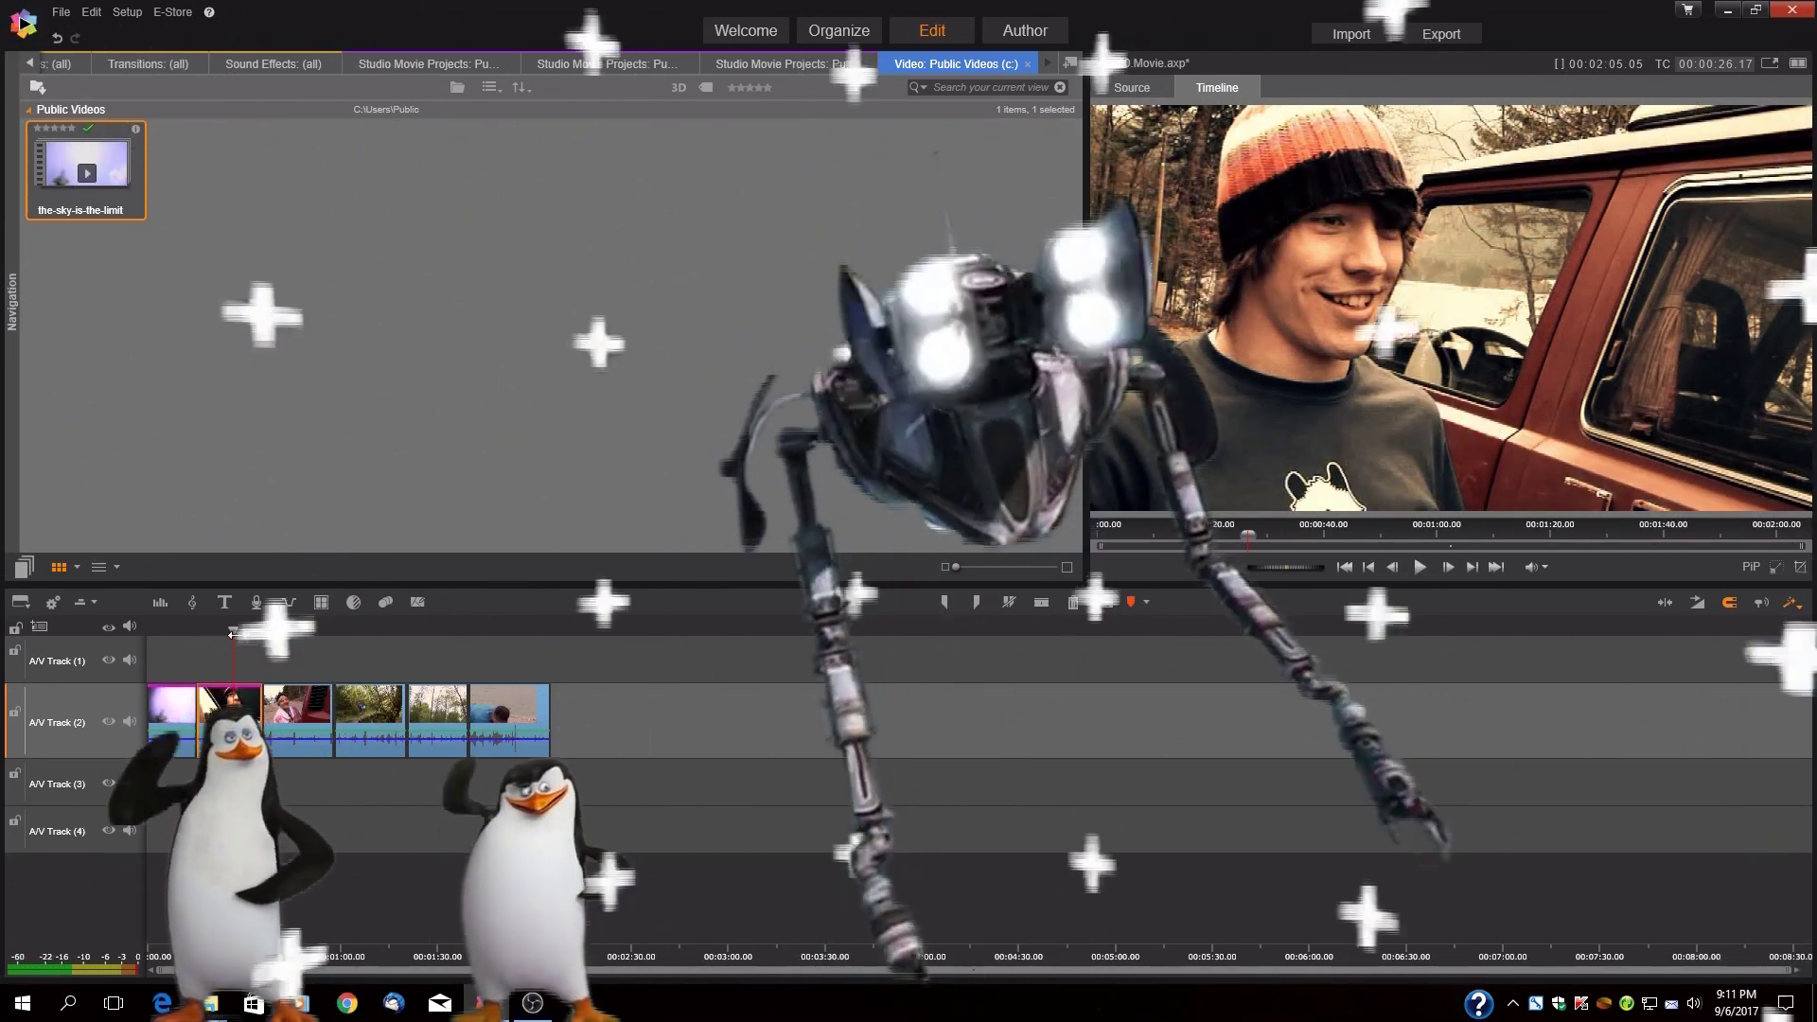
Add the Knoll Light Factory effect from the Red Giant Motion Graphics Toolkit to the third timeline clip, and accept it.
drag(238, 635, 304, 648)
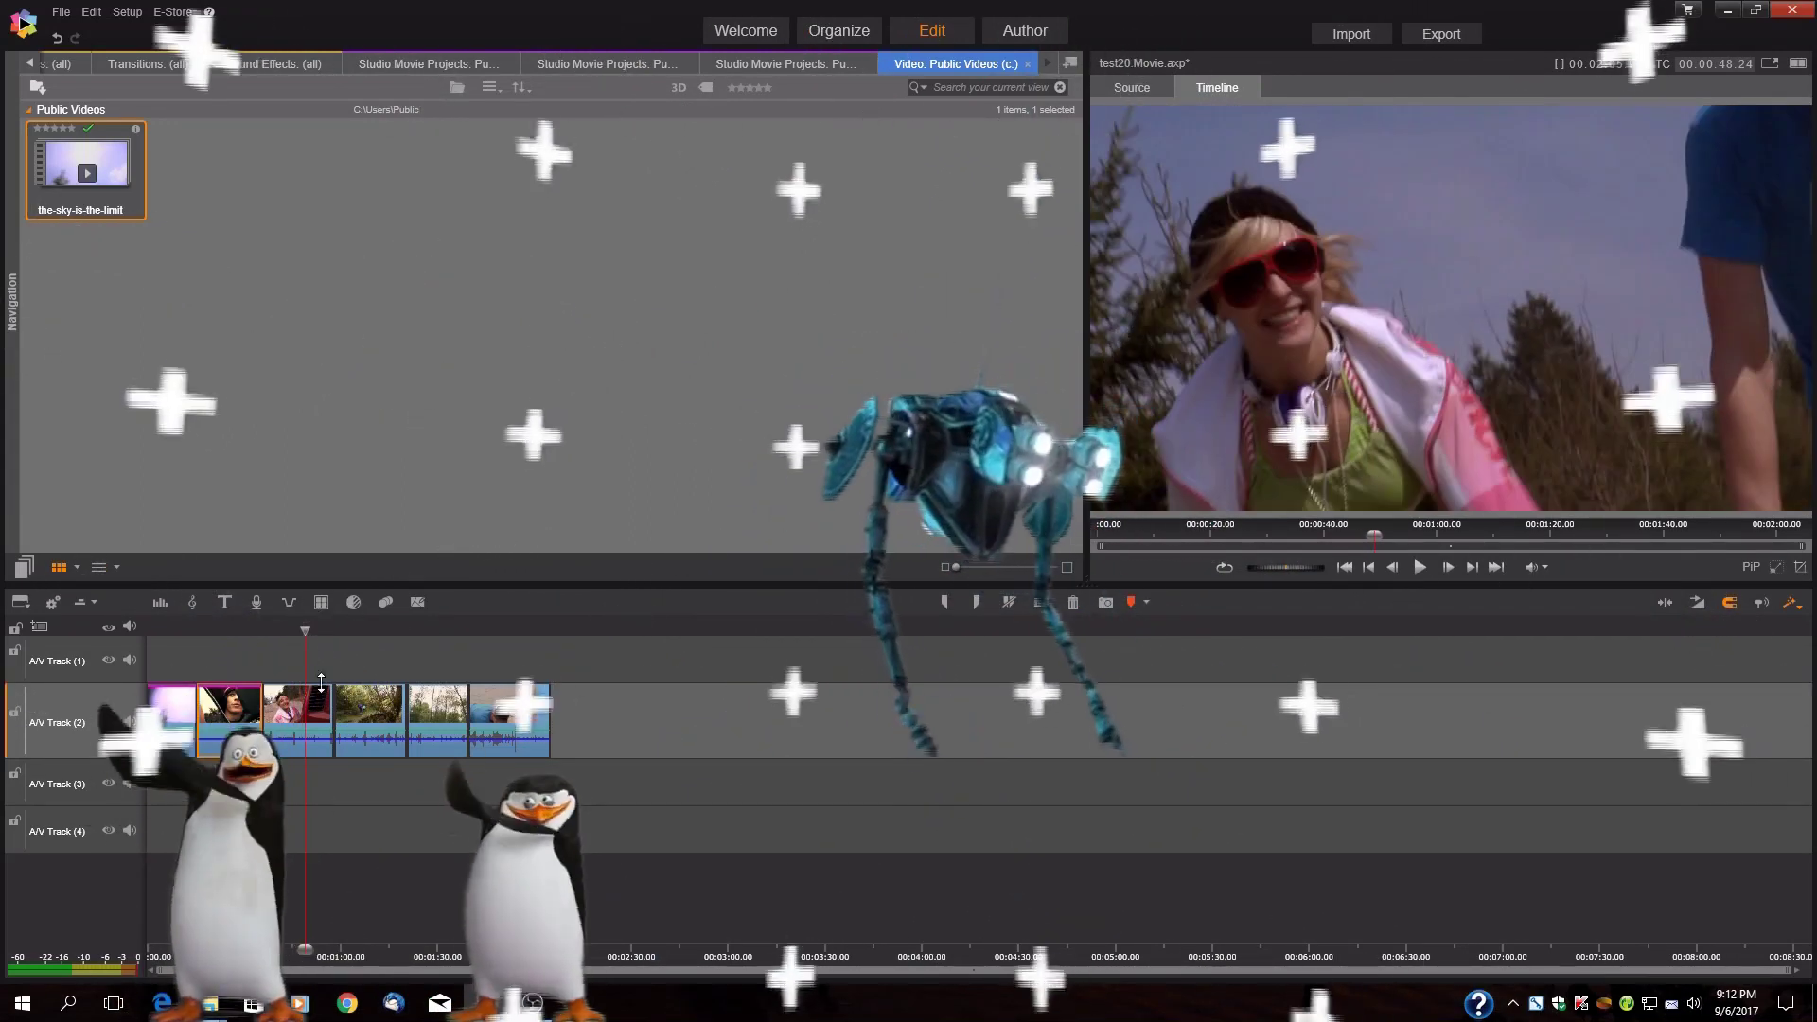
click(309, 706)
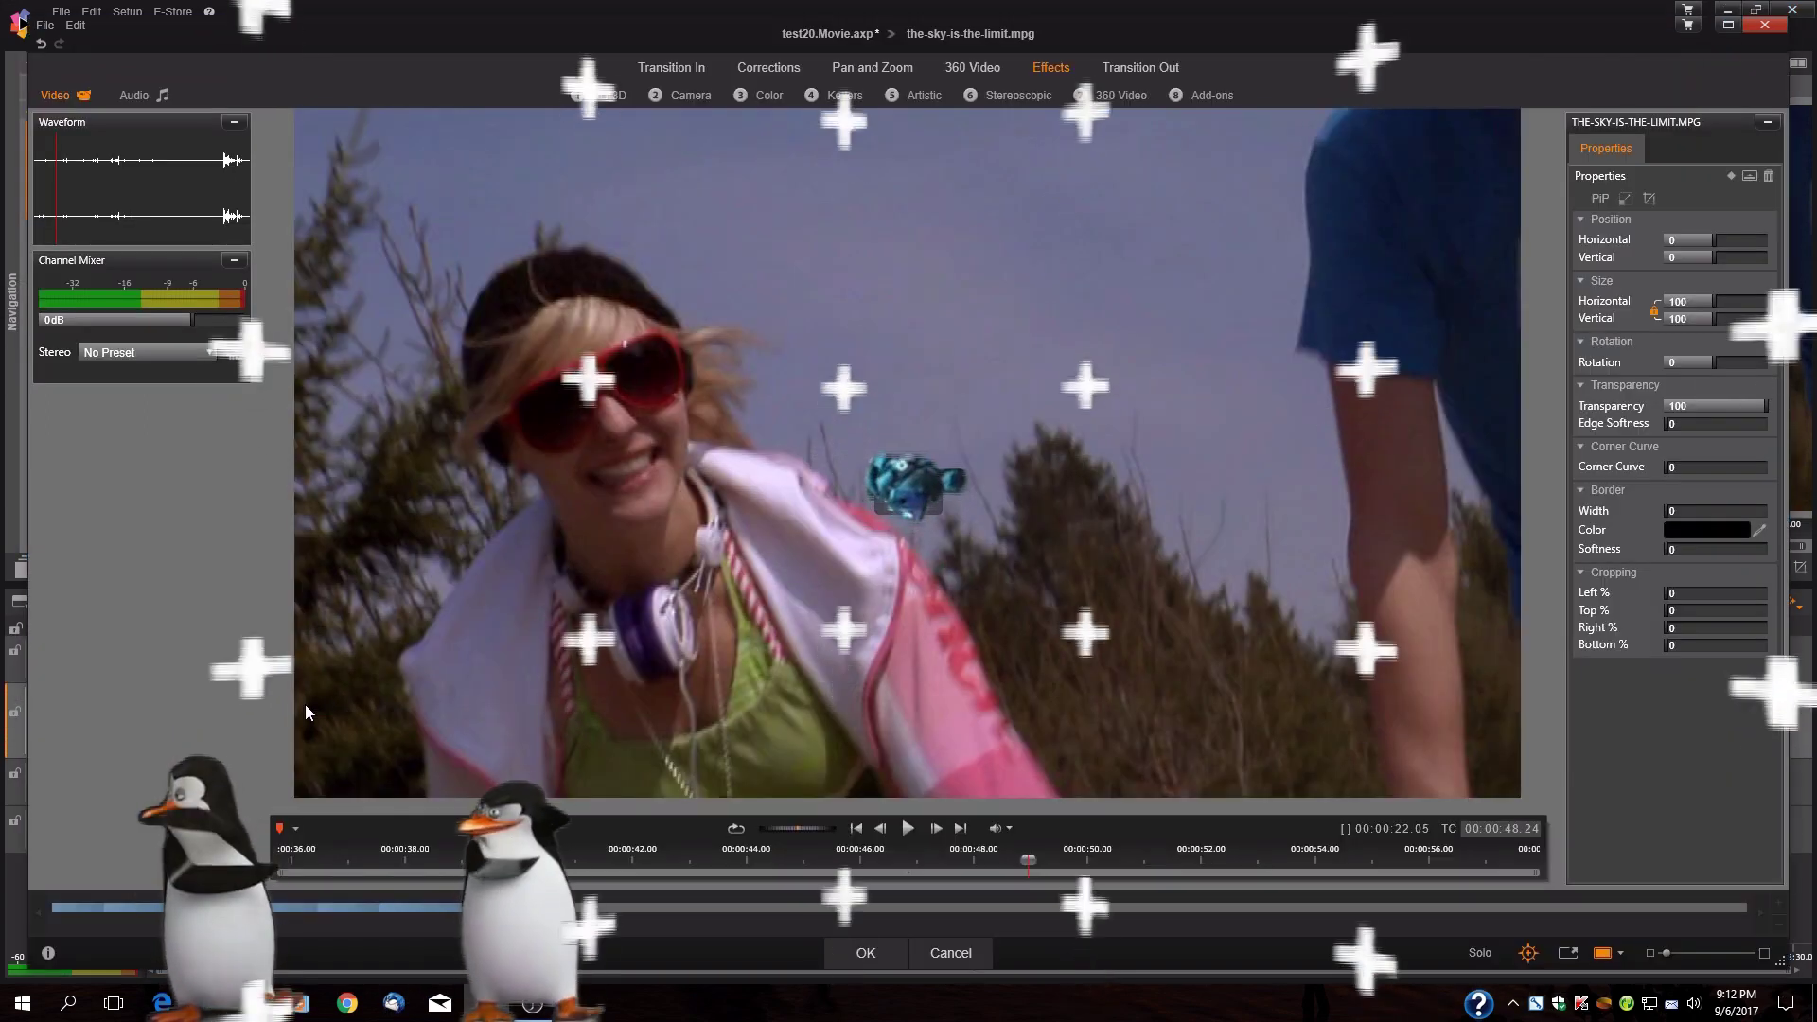
click(1212, 96)
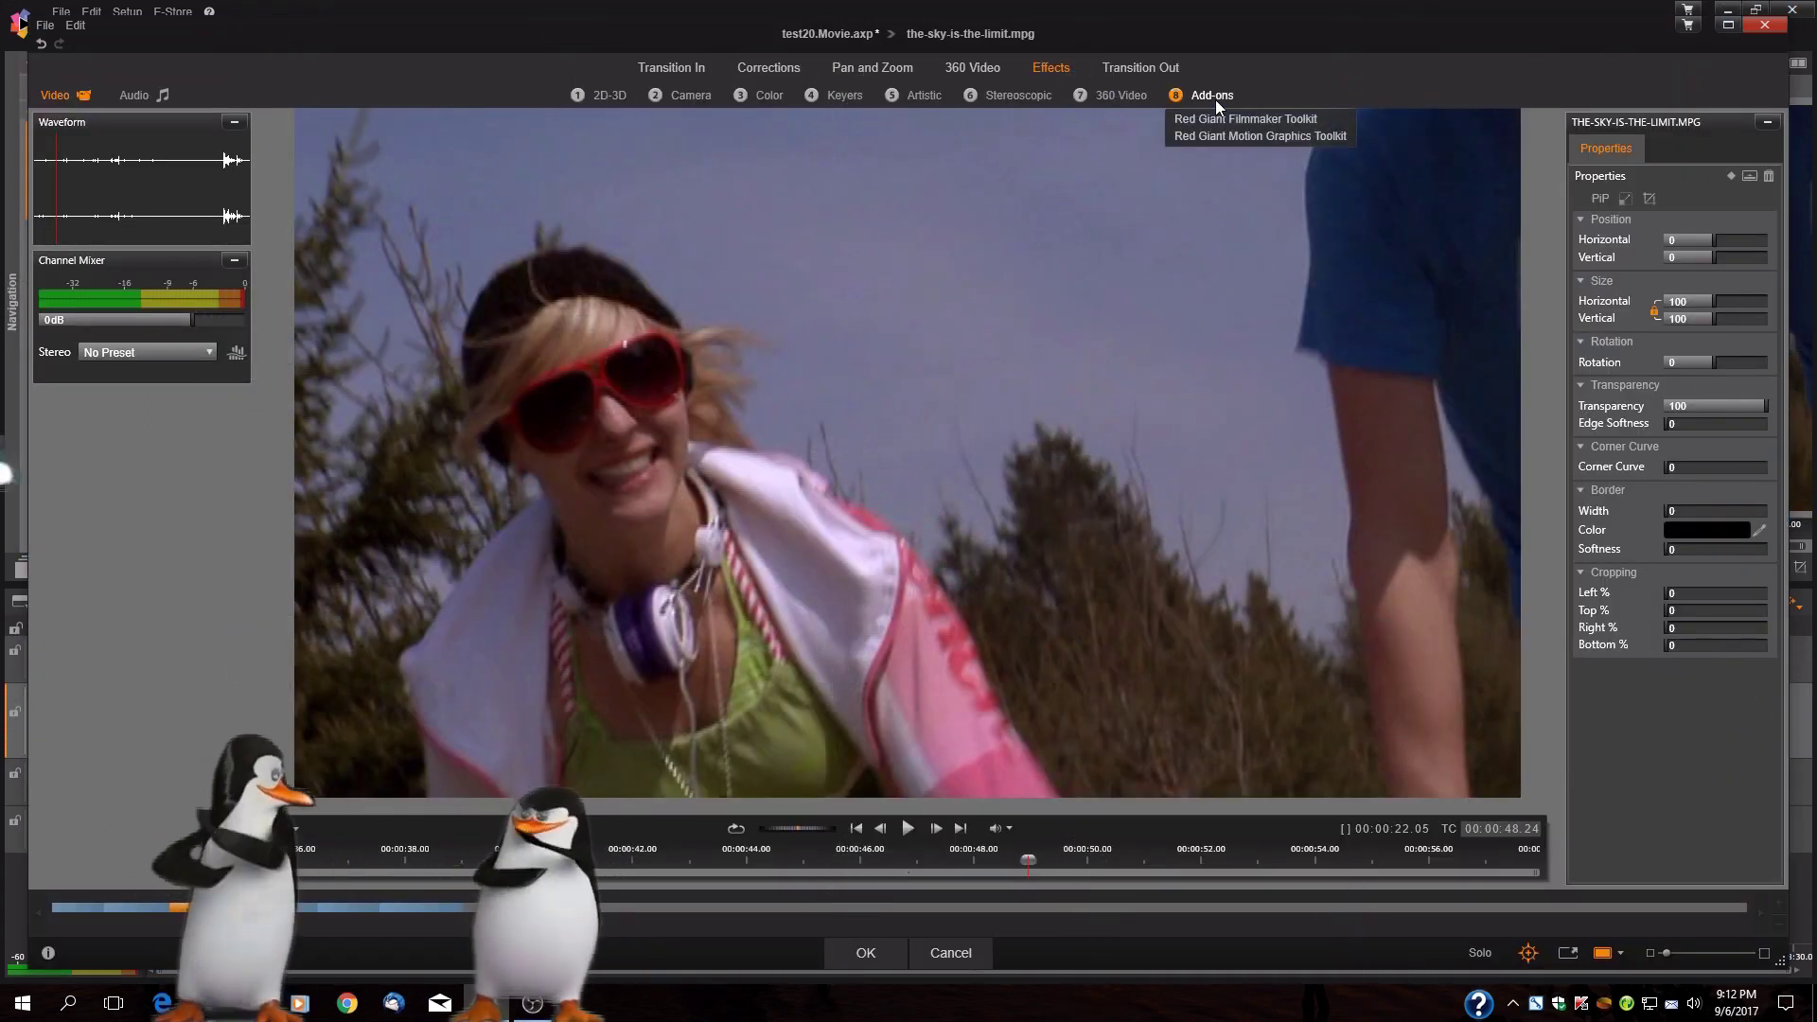
click(1213, 136)
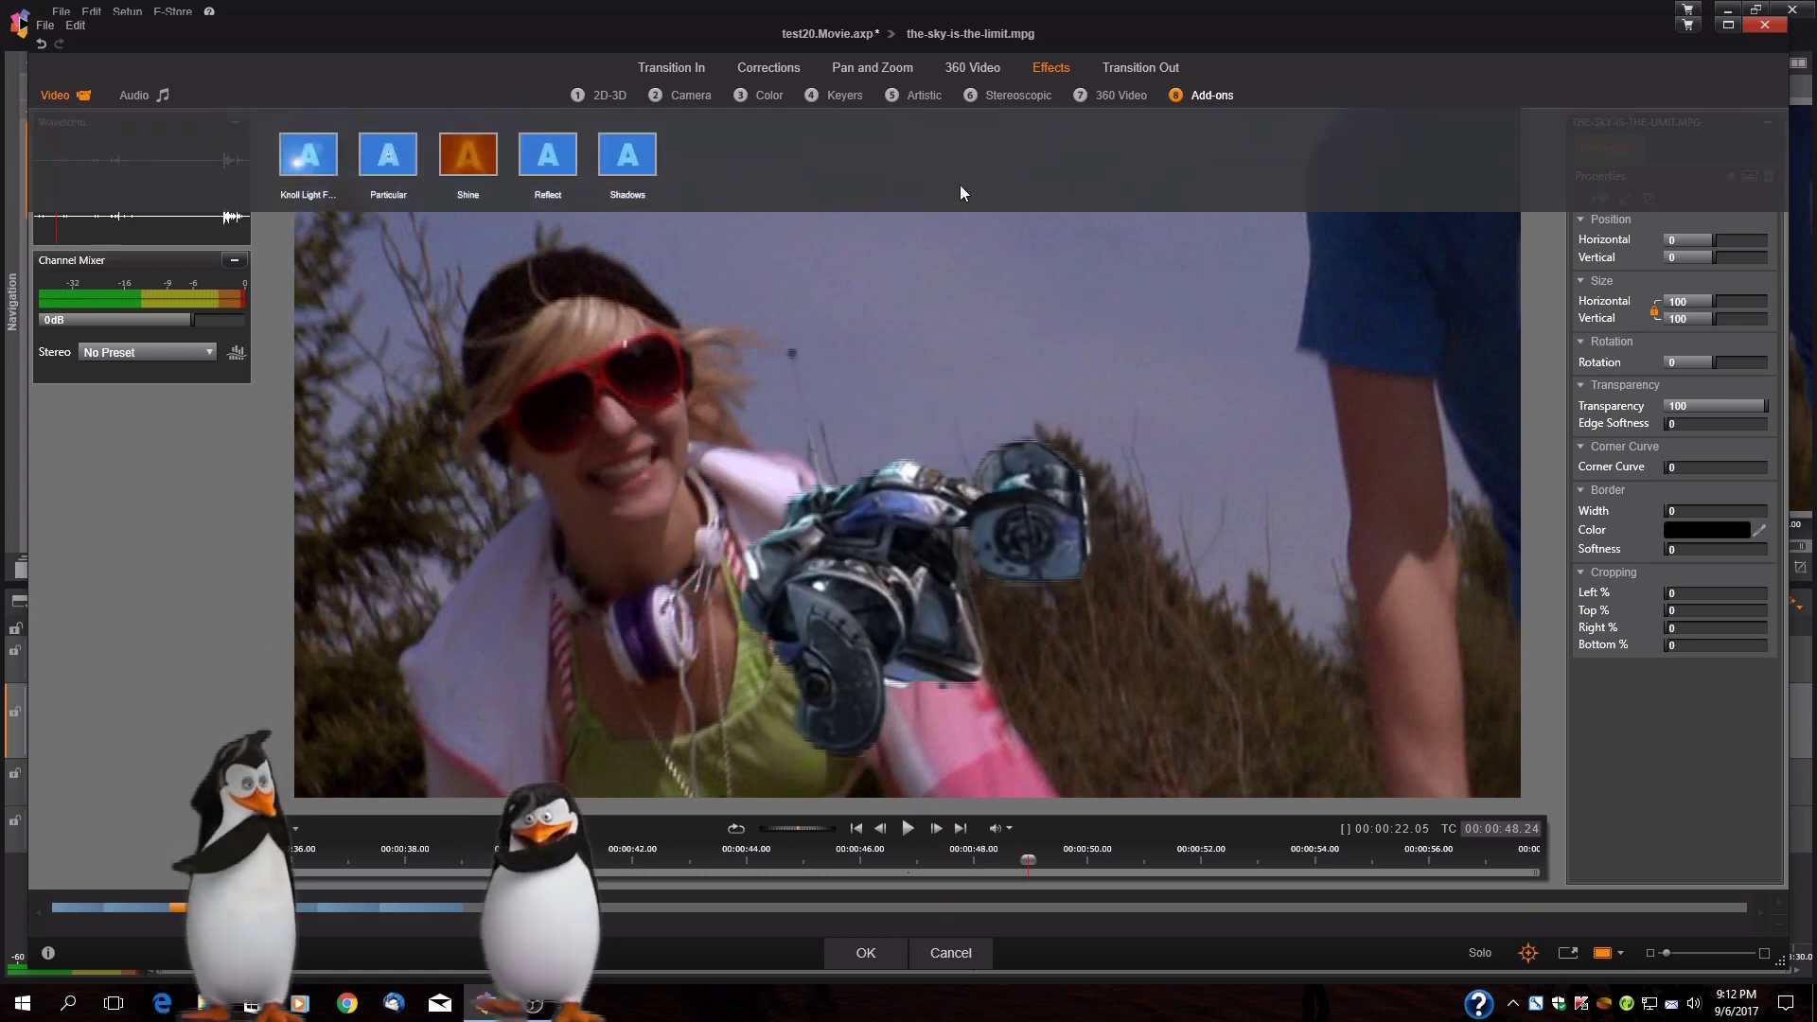
click(331, 170)
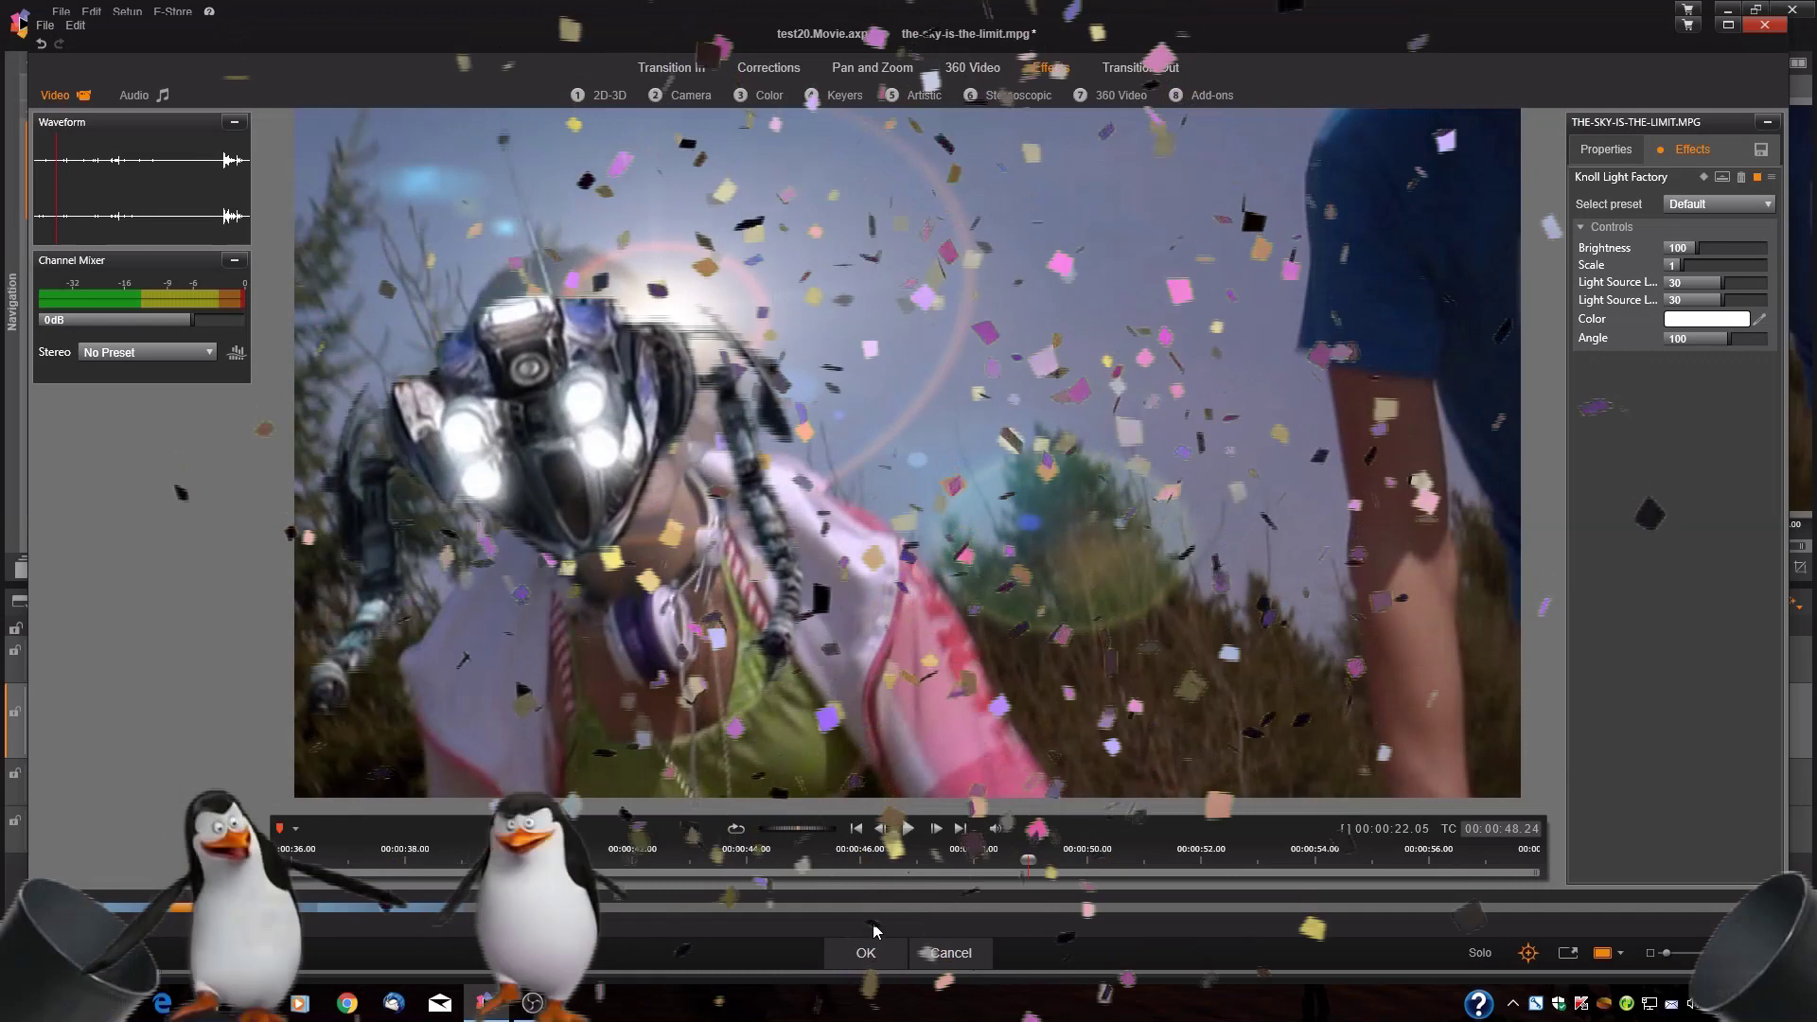
click(868, 957)
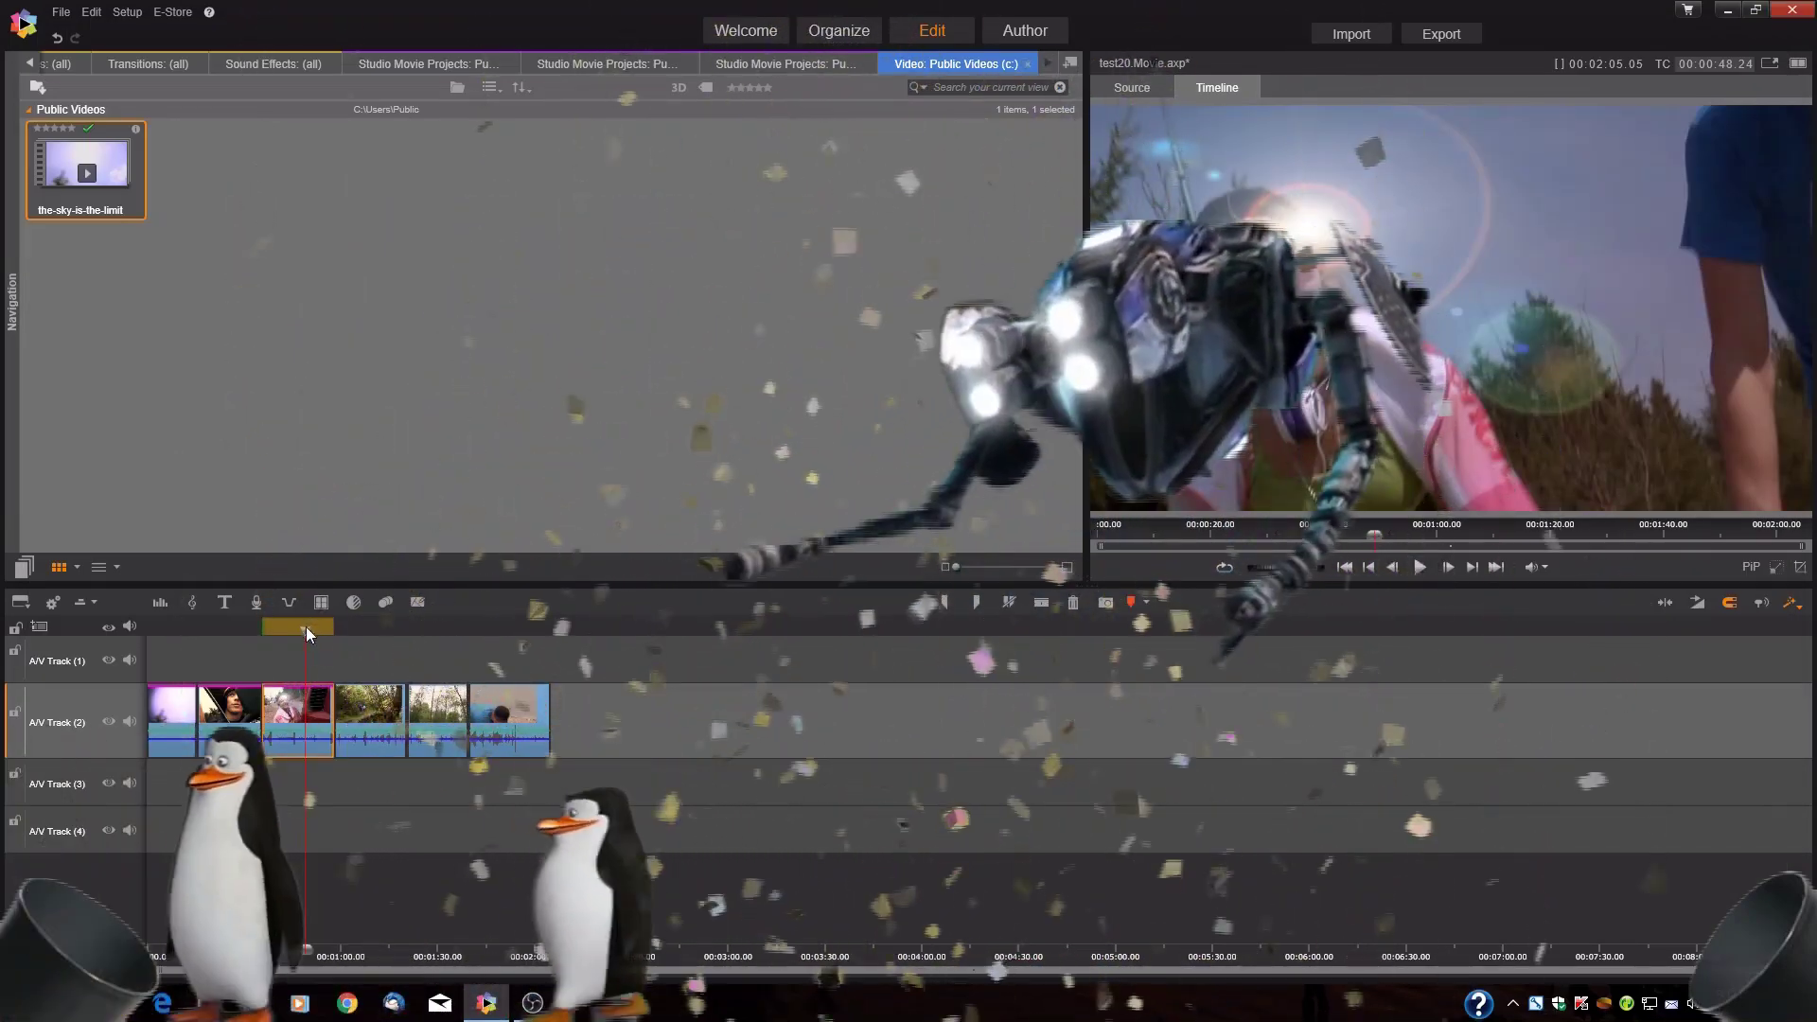
Add the Particular effect from the Red Giant Motion Graphics Toolkit to the fourth timeline clip, and accept it.
drag(304, 630, 353, 643)
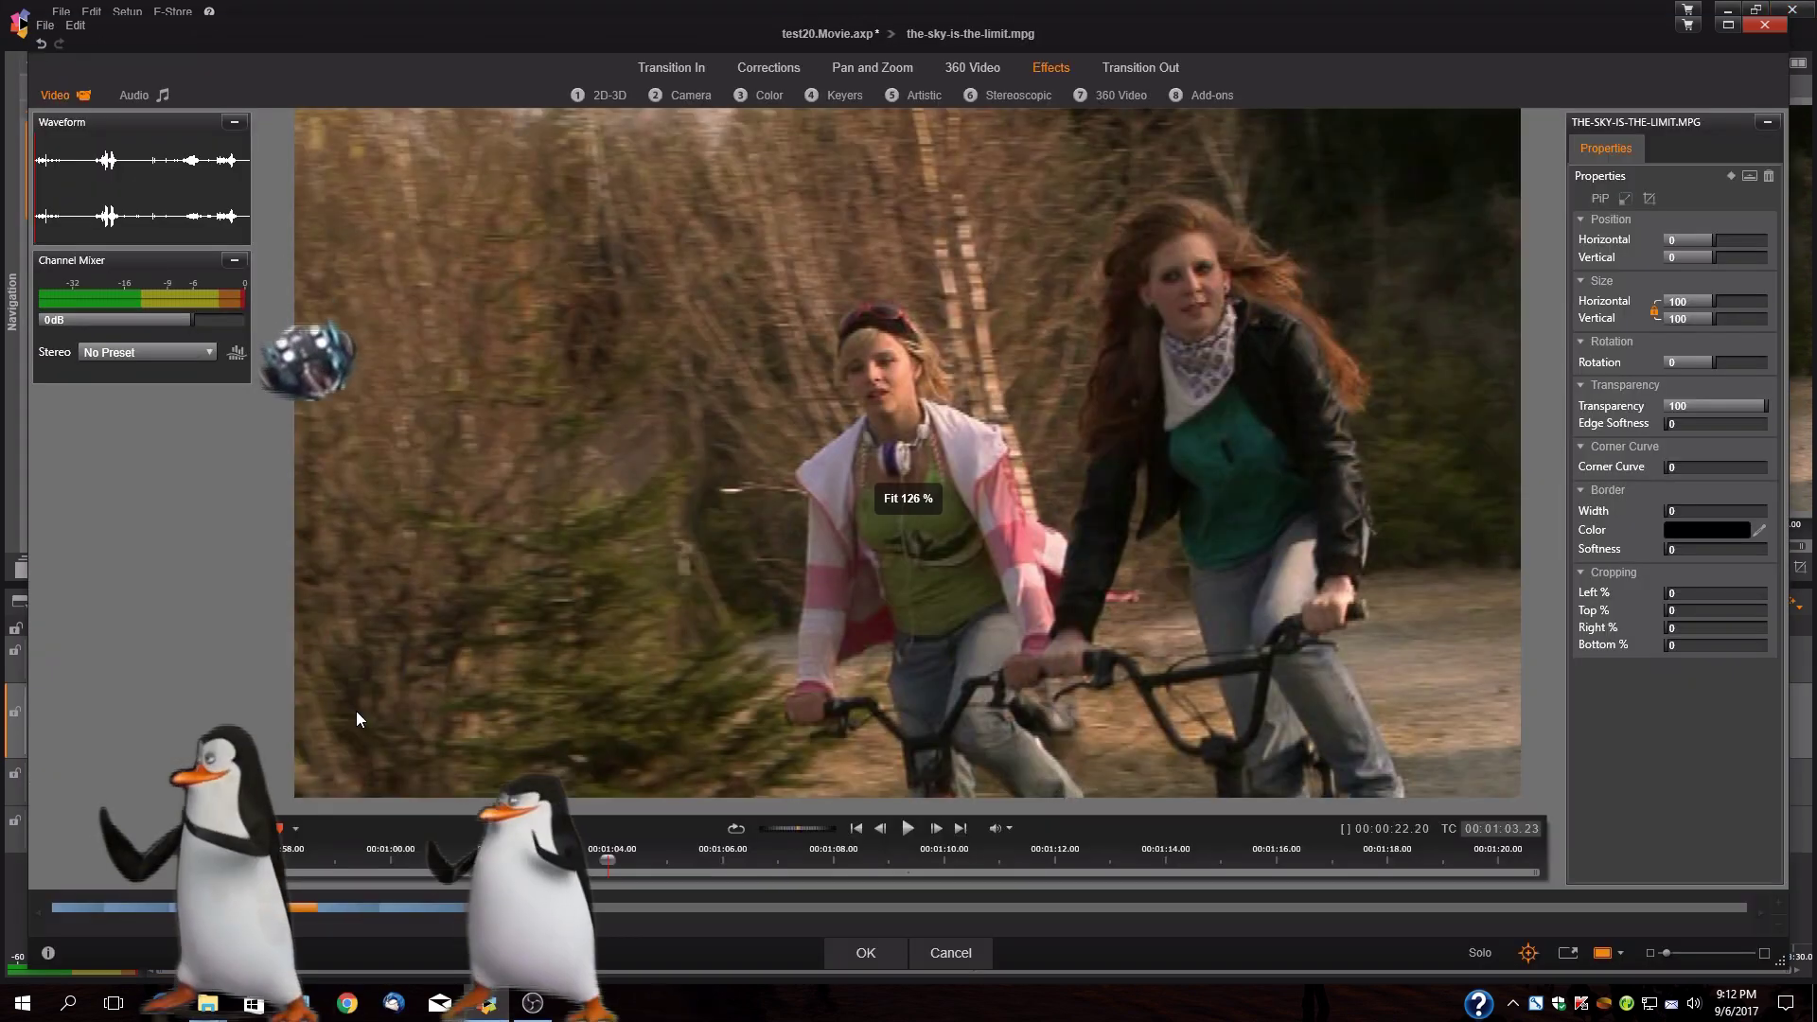
mouse_move(1217, 99)
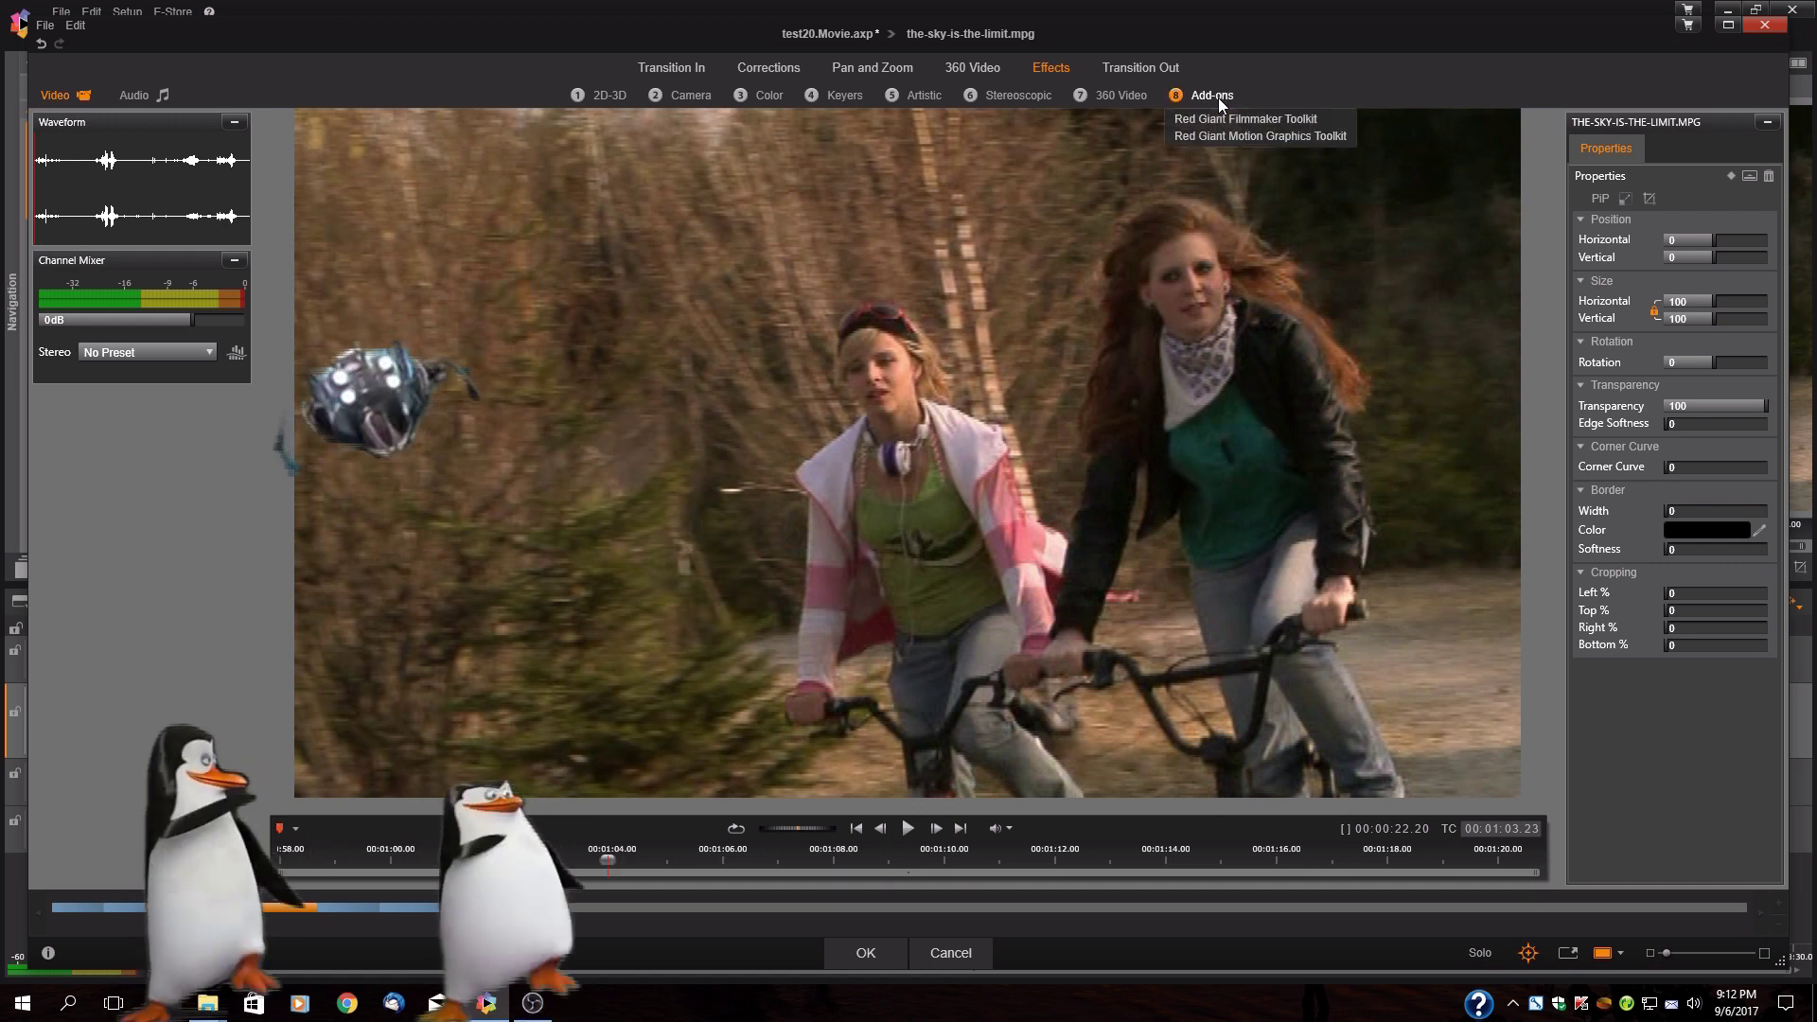
click(1222, 133)
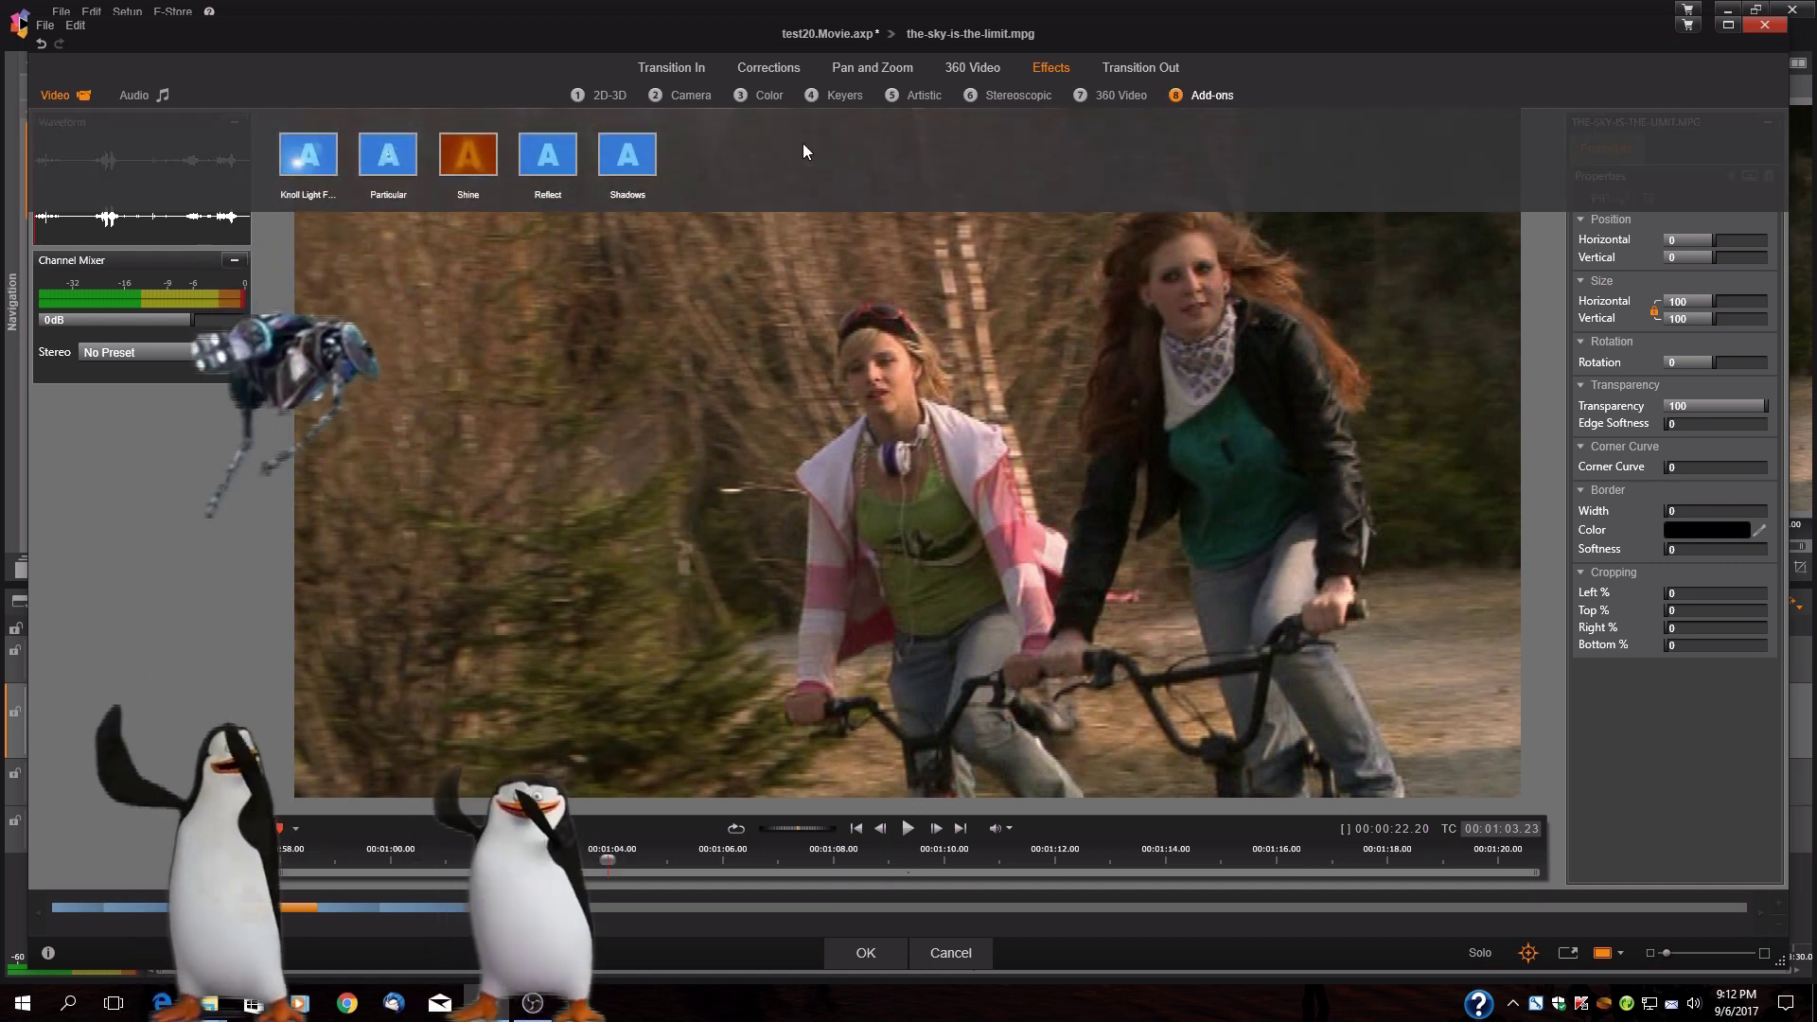
click(391, 148)
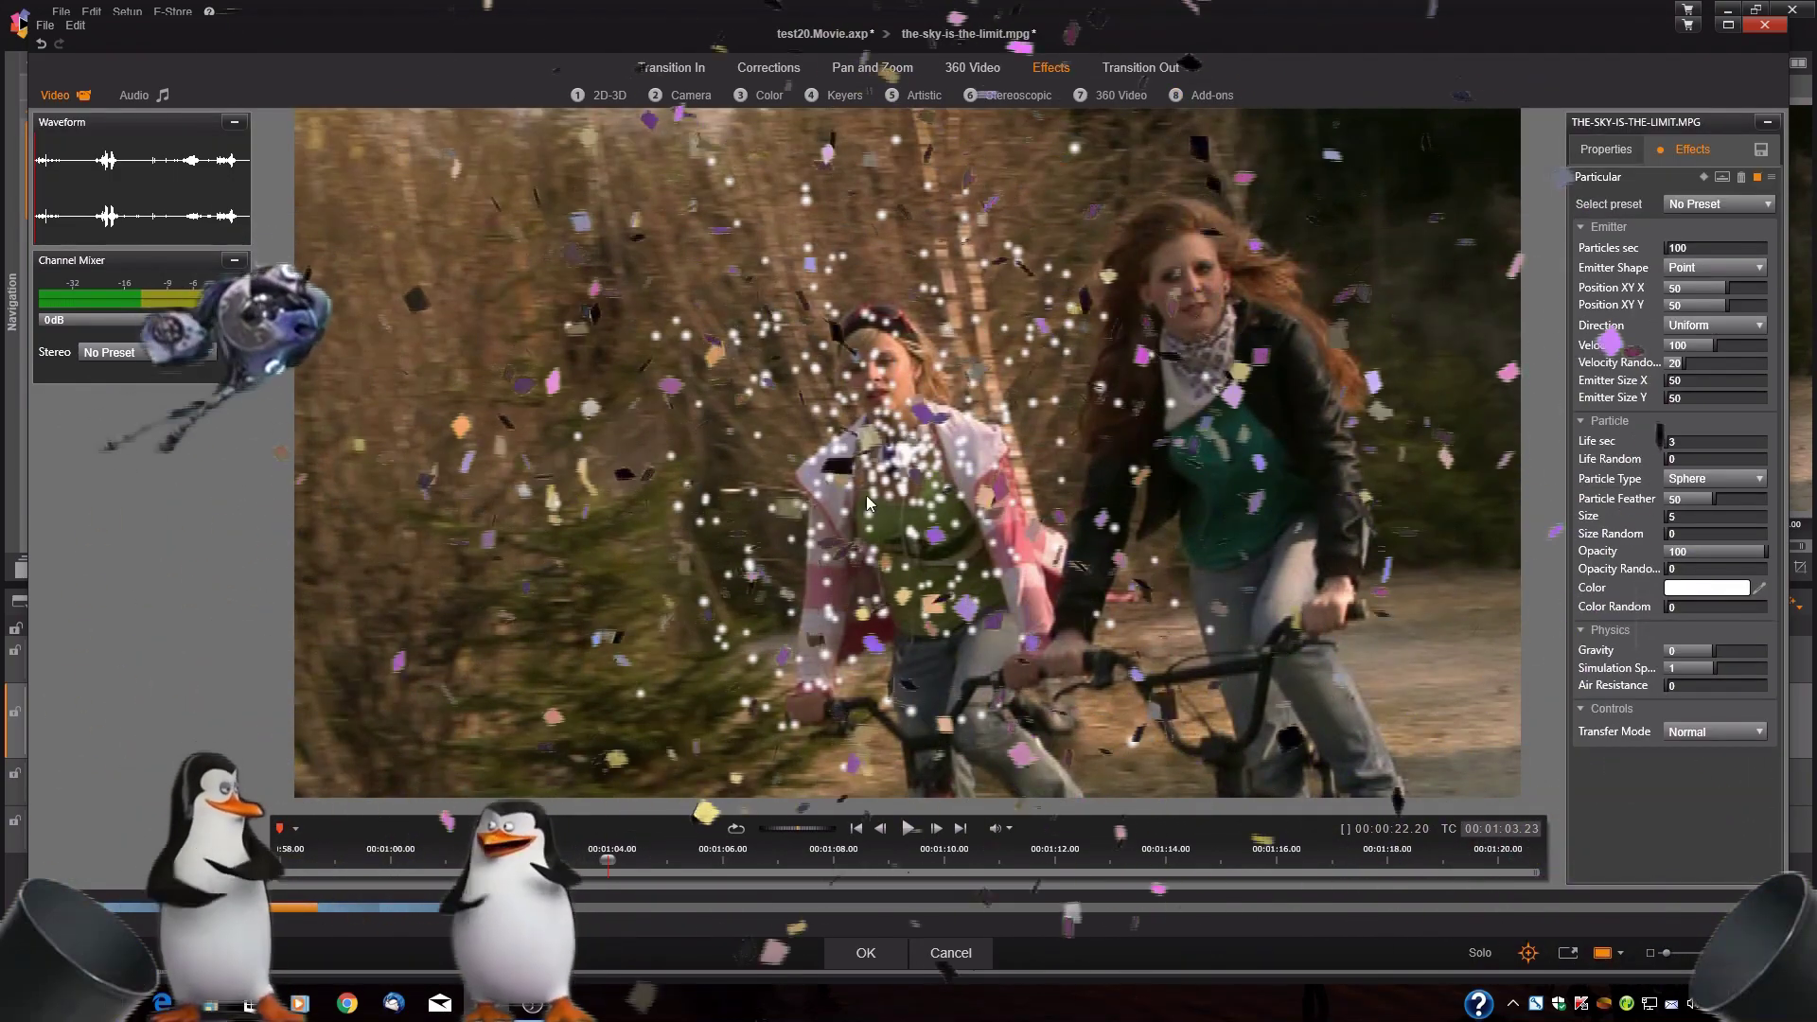
click(866, 953)
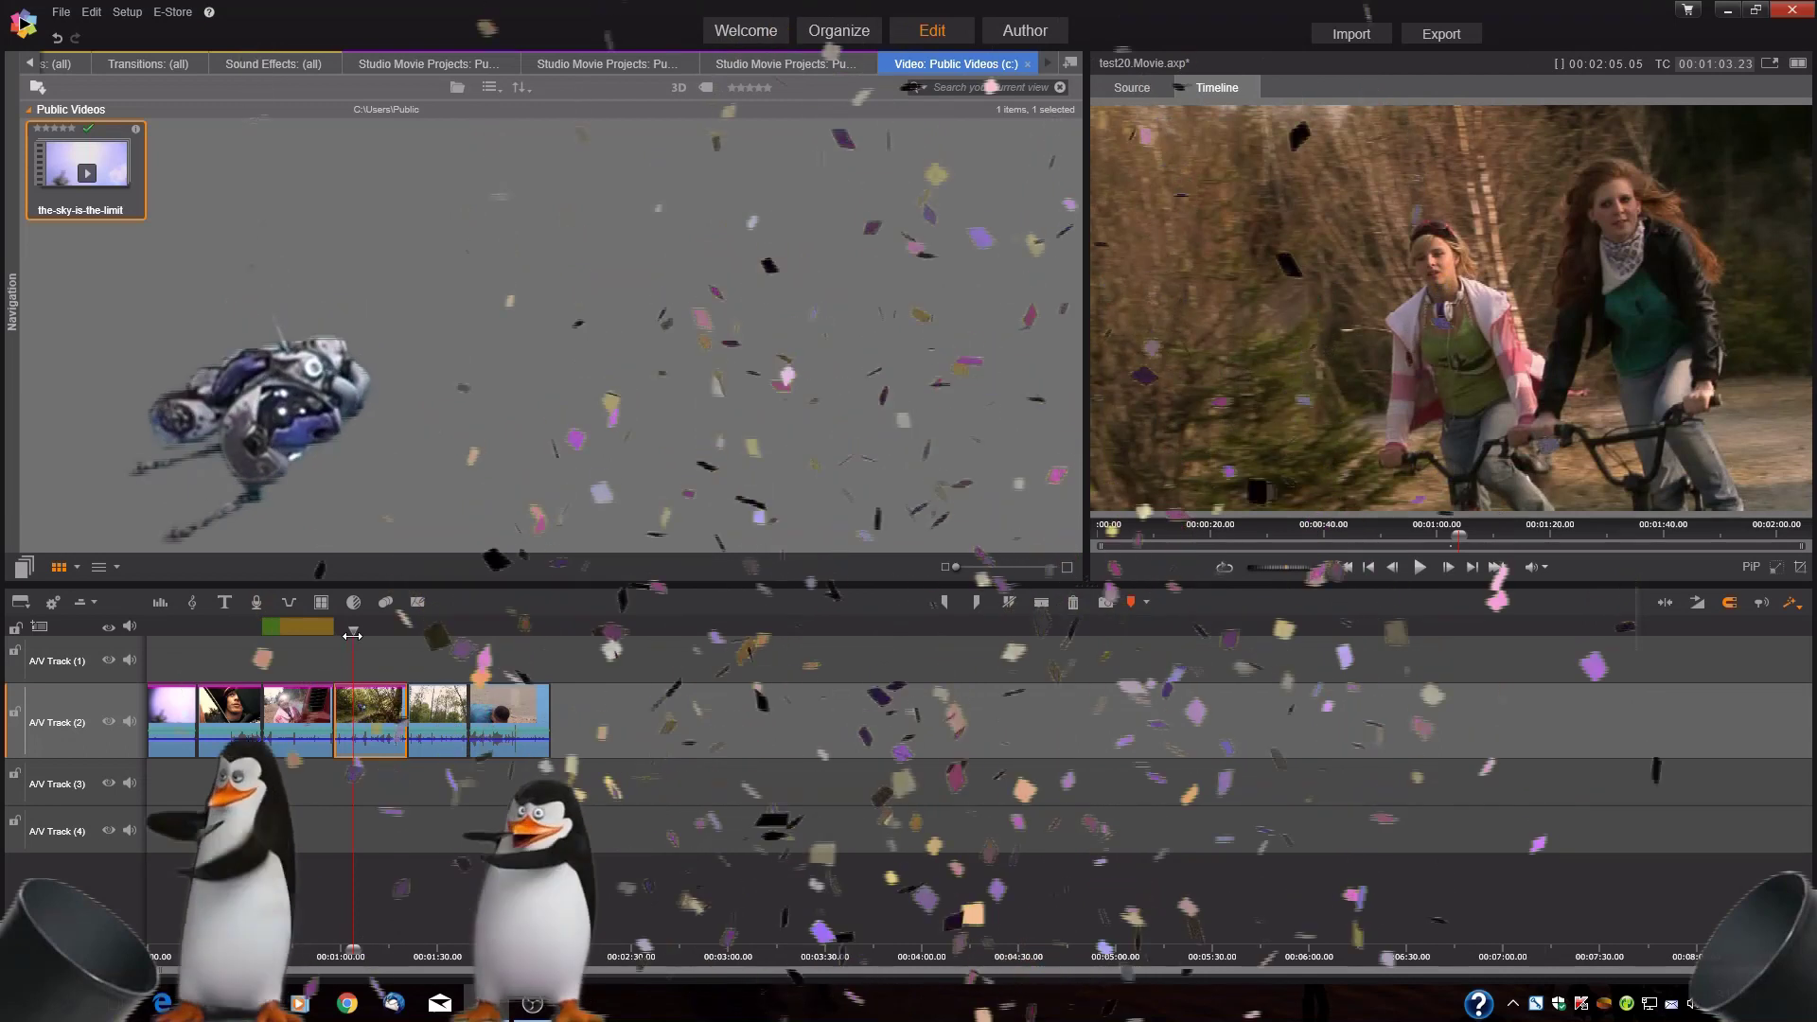
Add the Shadows effect from the Red Giant Motion Graphics Toolkit to the fifth timeline clip.
drag(354, 633, 434, 651)
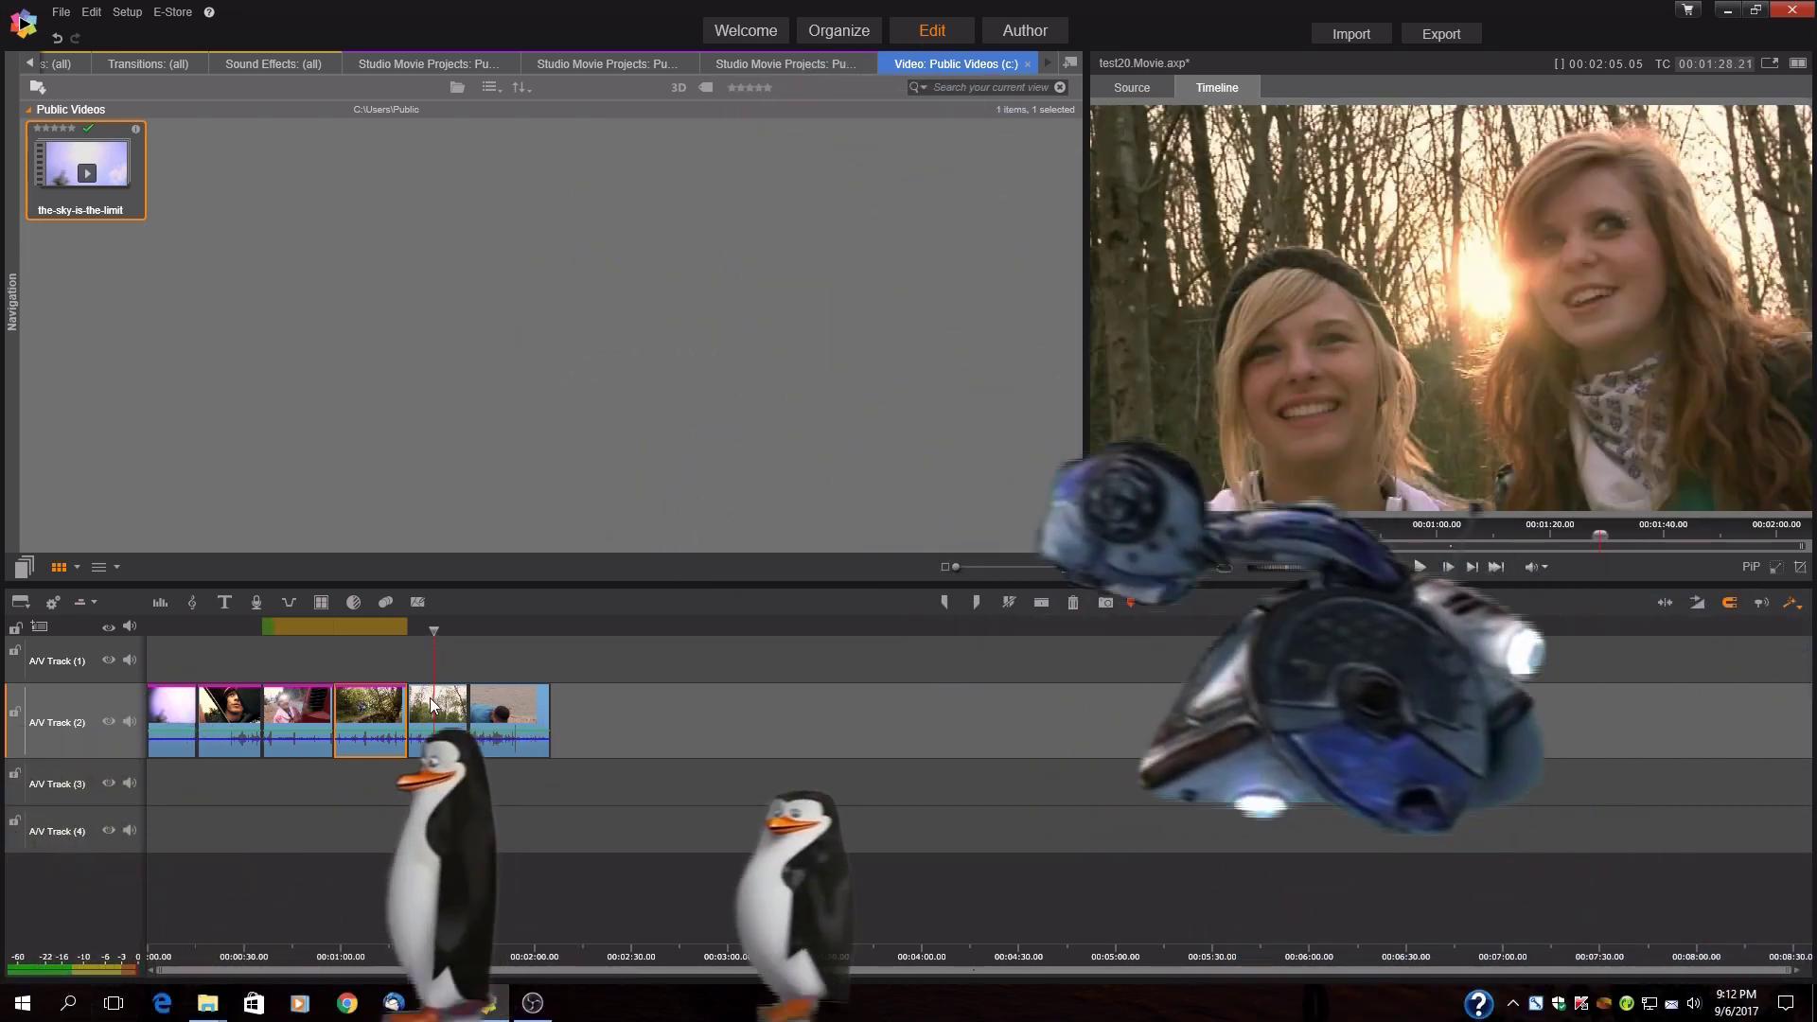
click(429, 705)
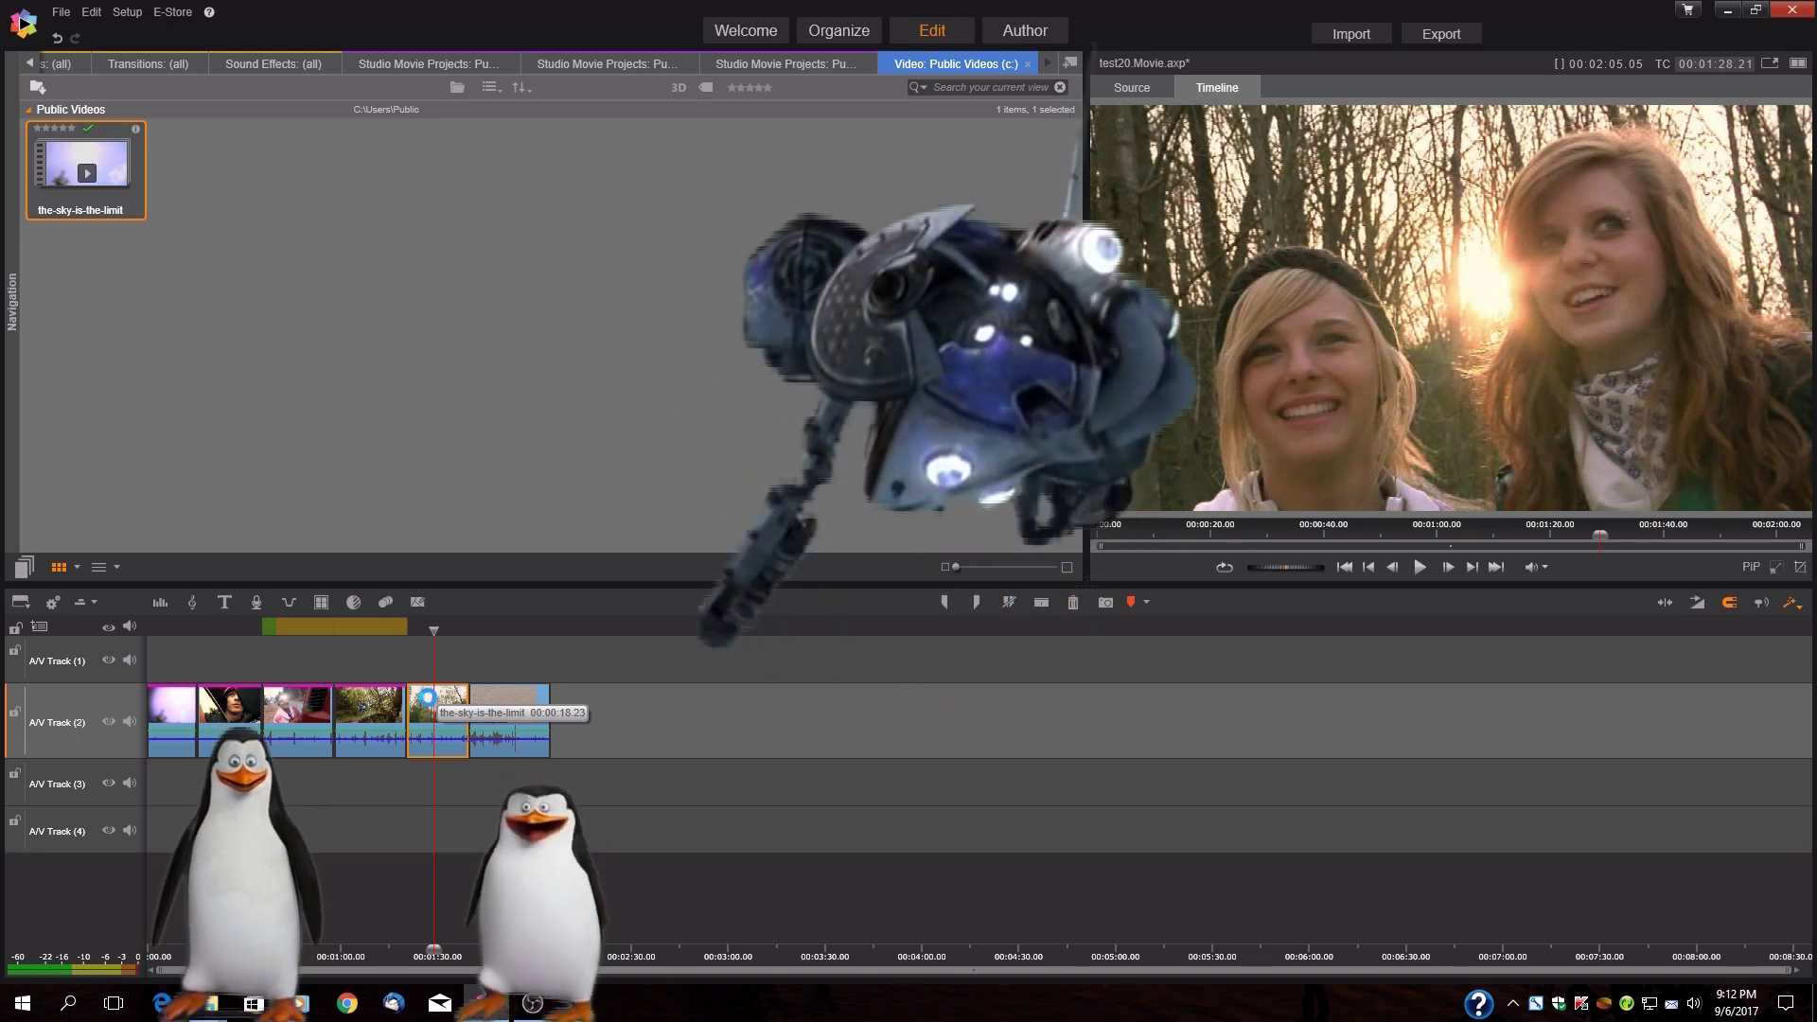
double_click(428, 702)
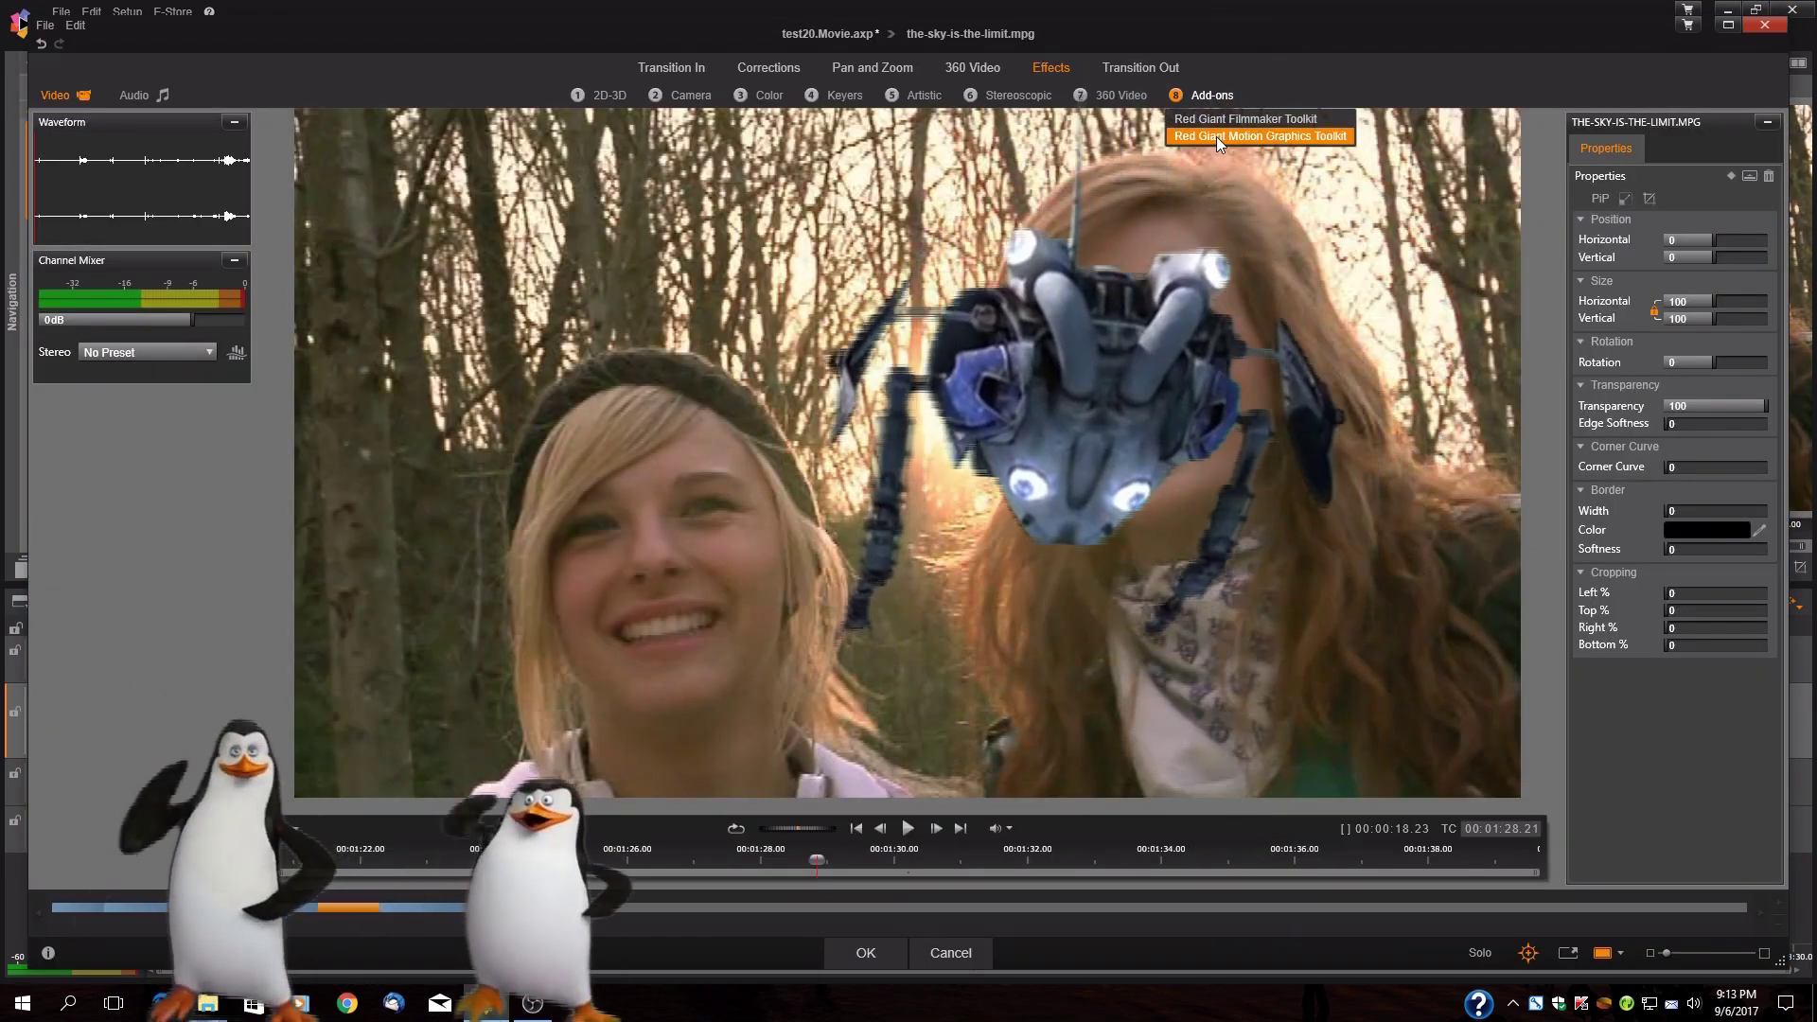
click(1216, 136)
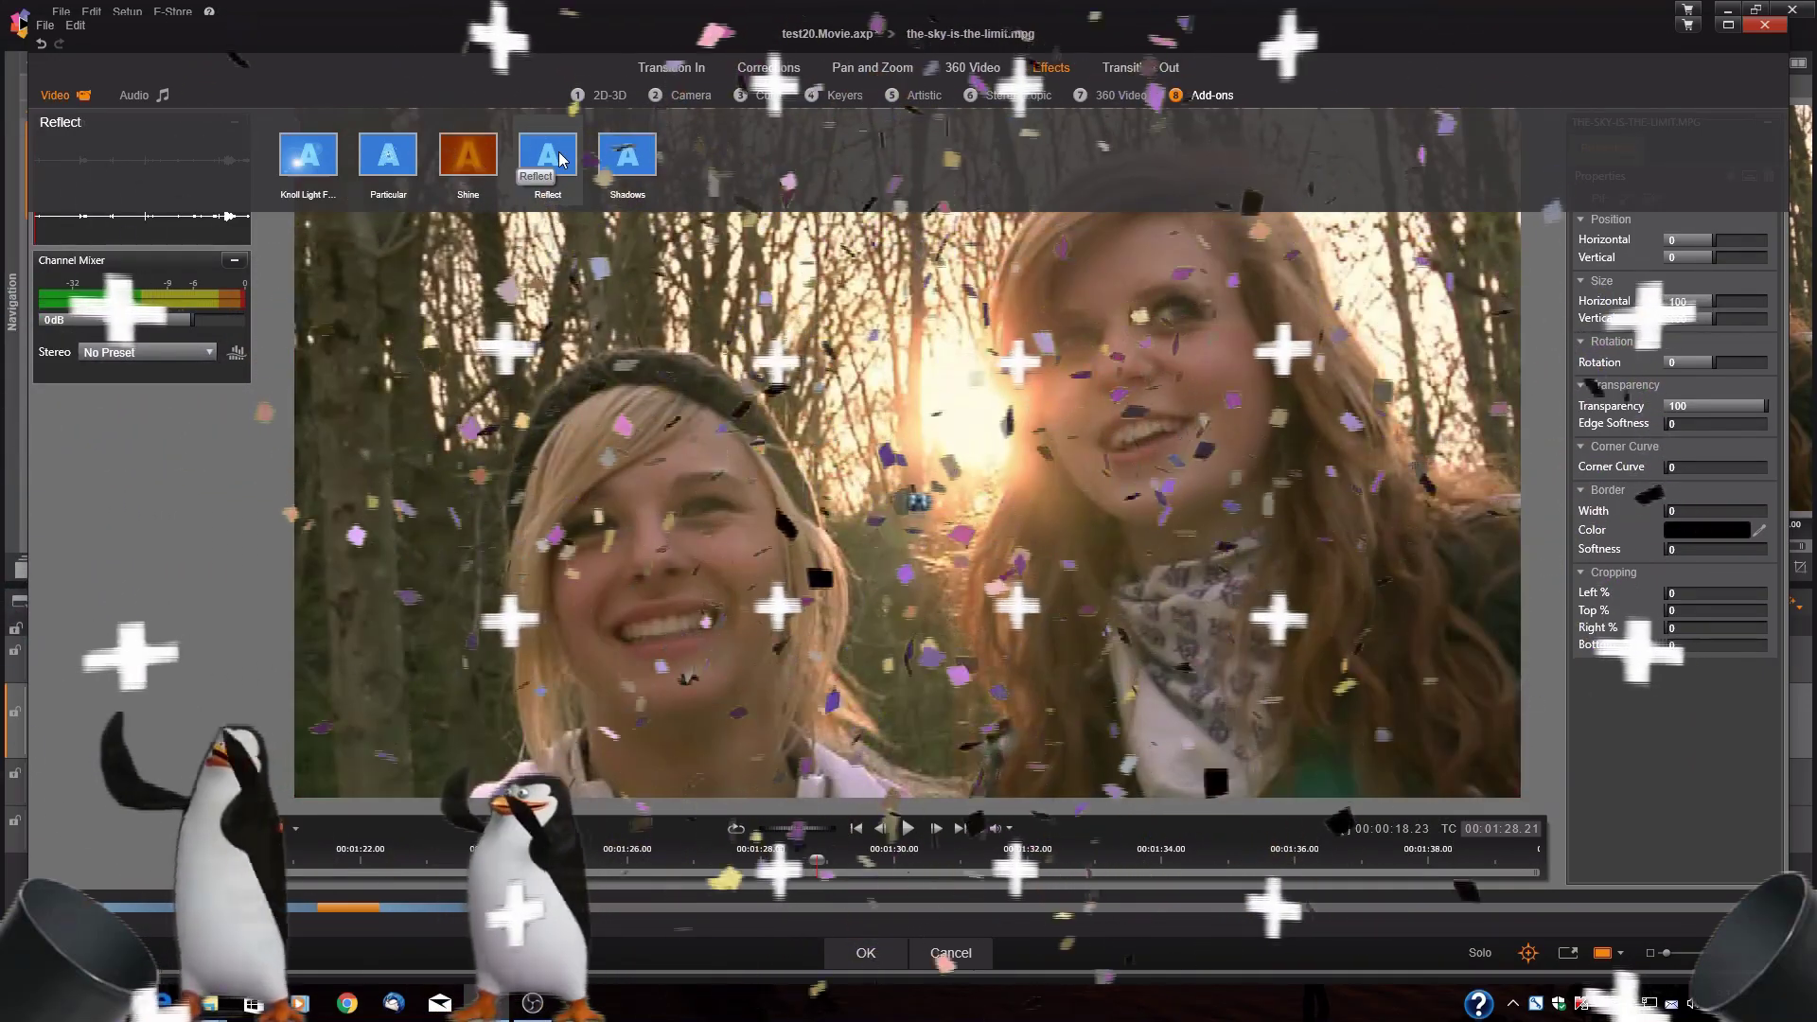
click(545, 158)
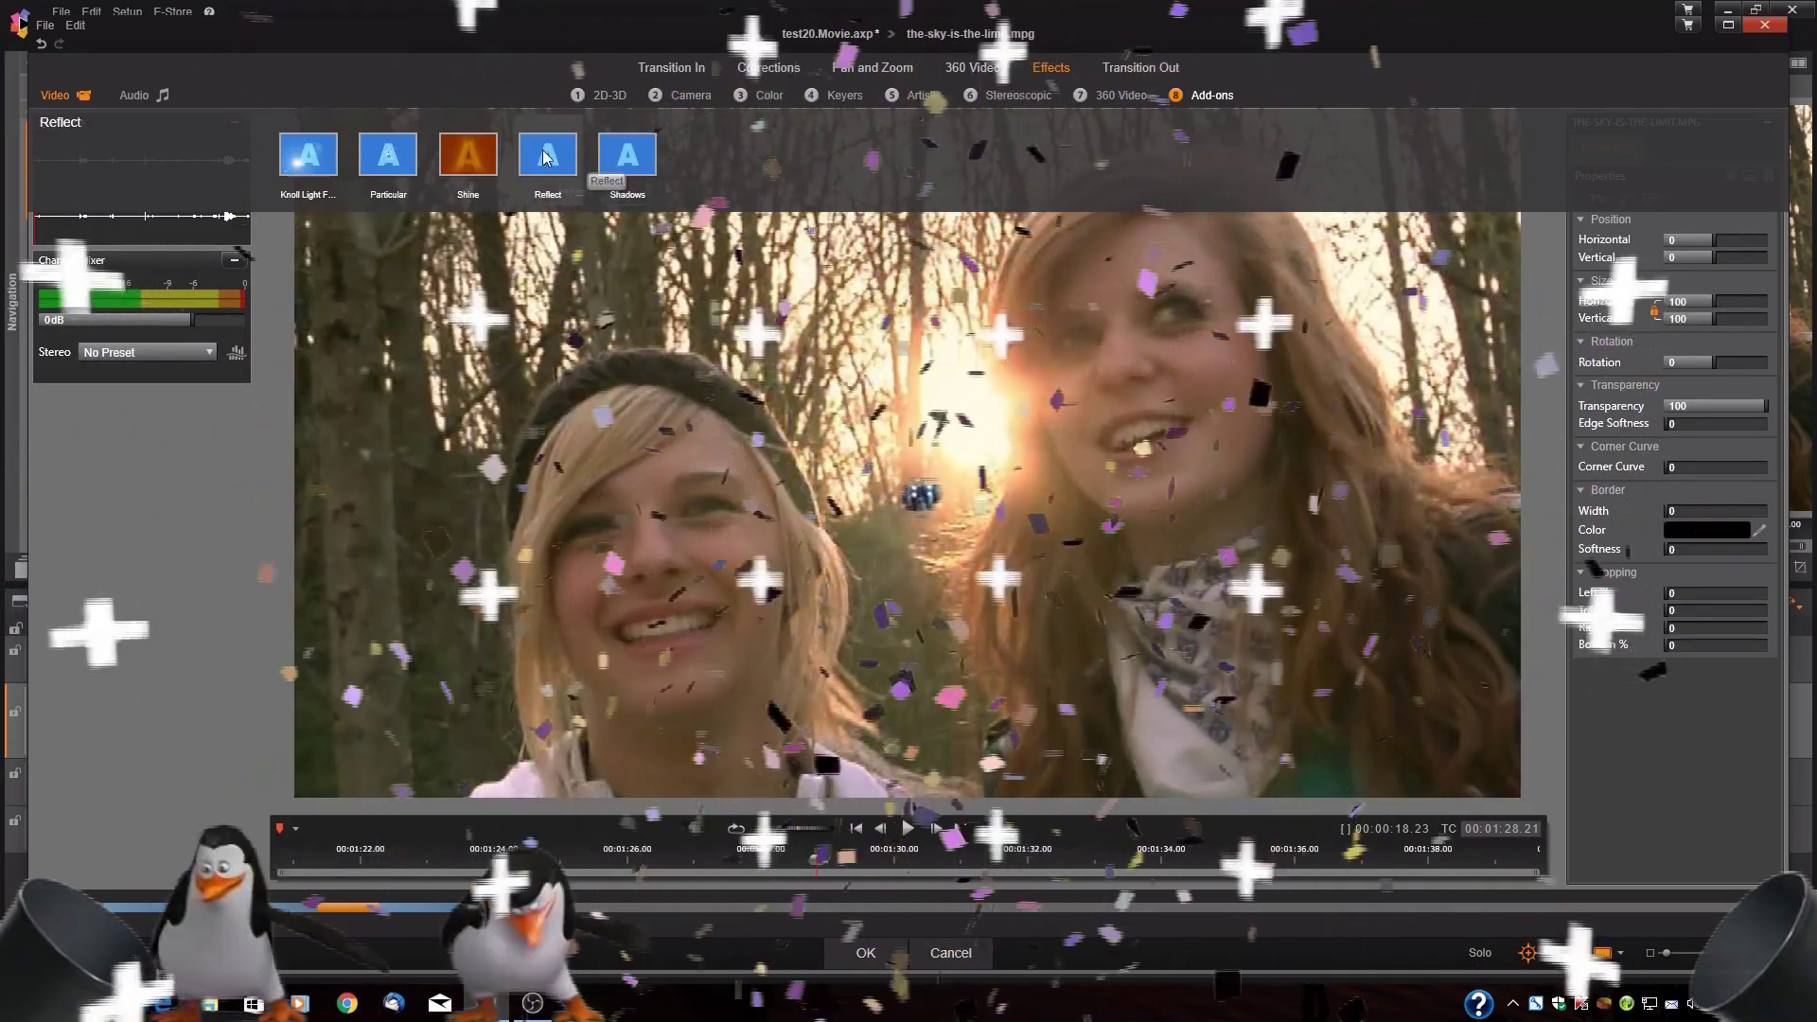
click(610, 151)
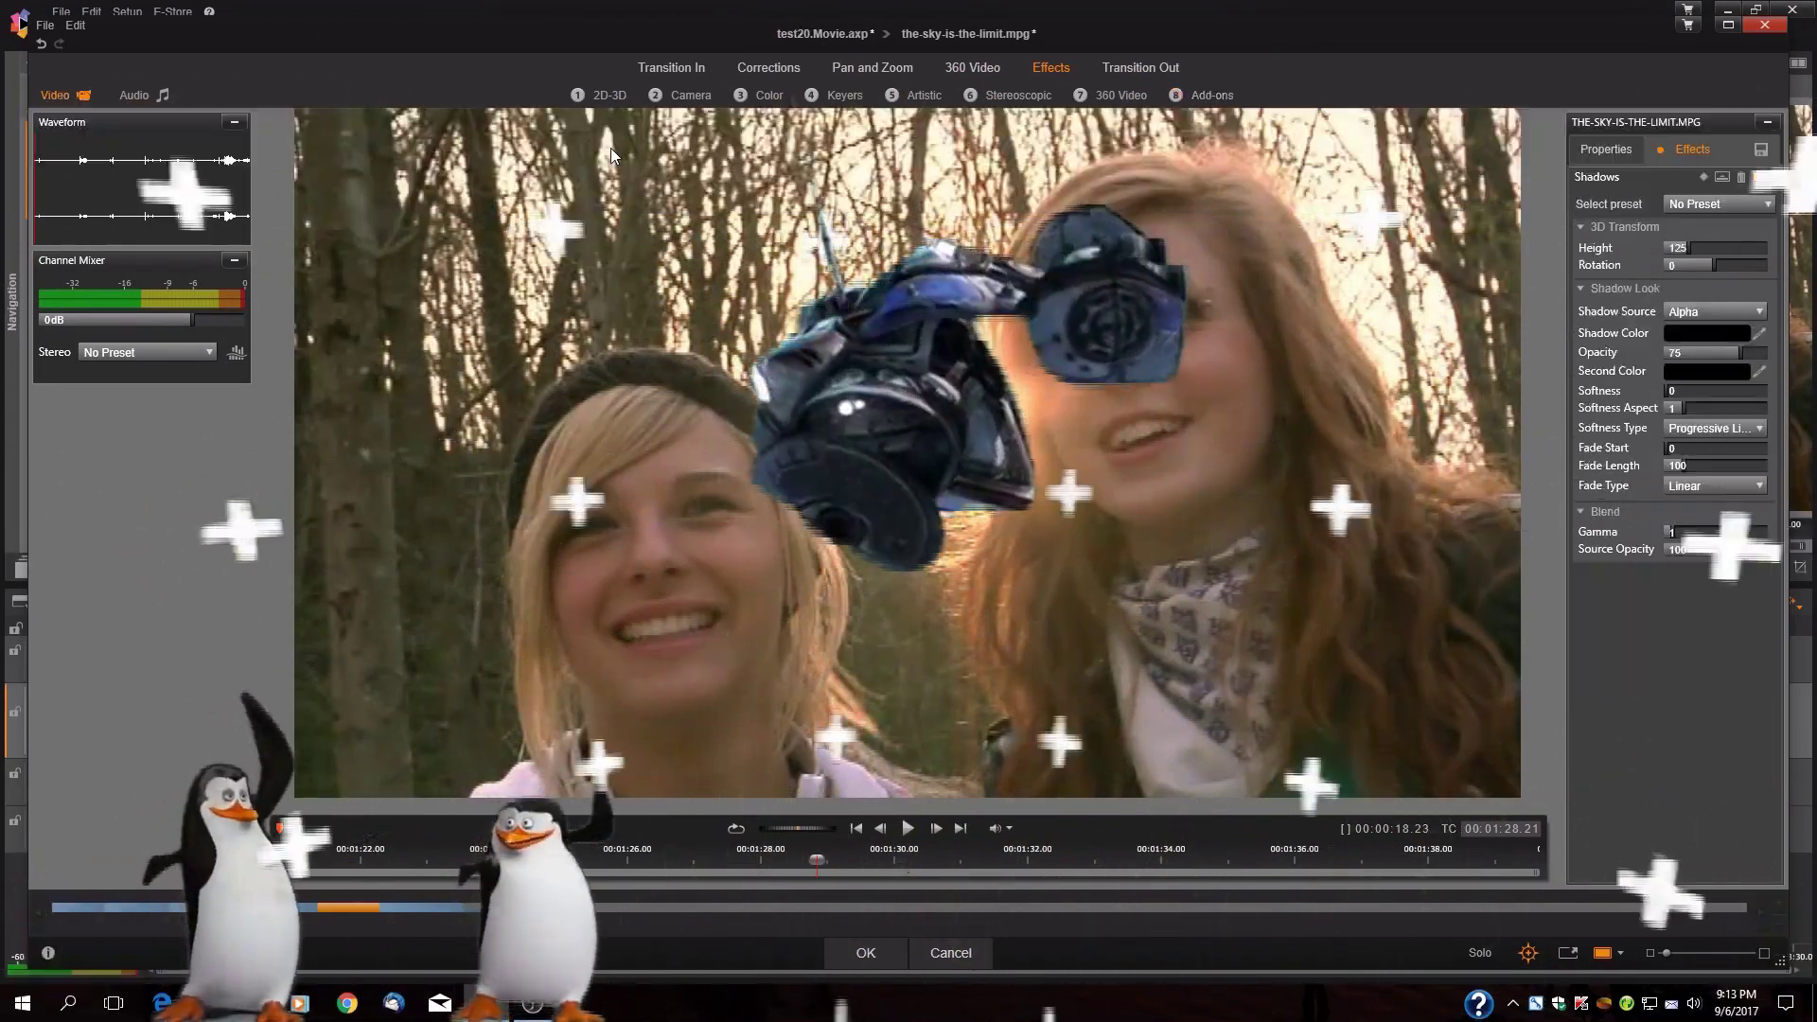
Try the Imprint and Fire presets of the Shadows effect on the fifth clip.
click(1678, 206)
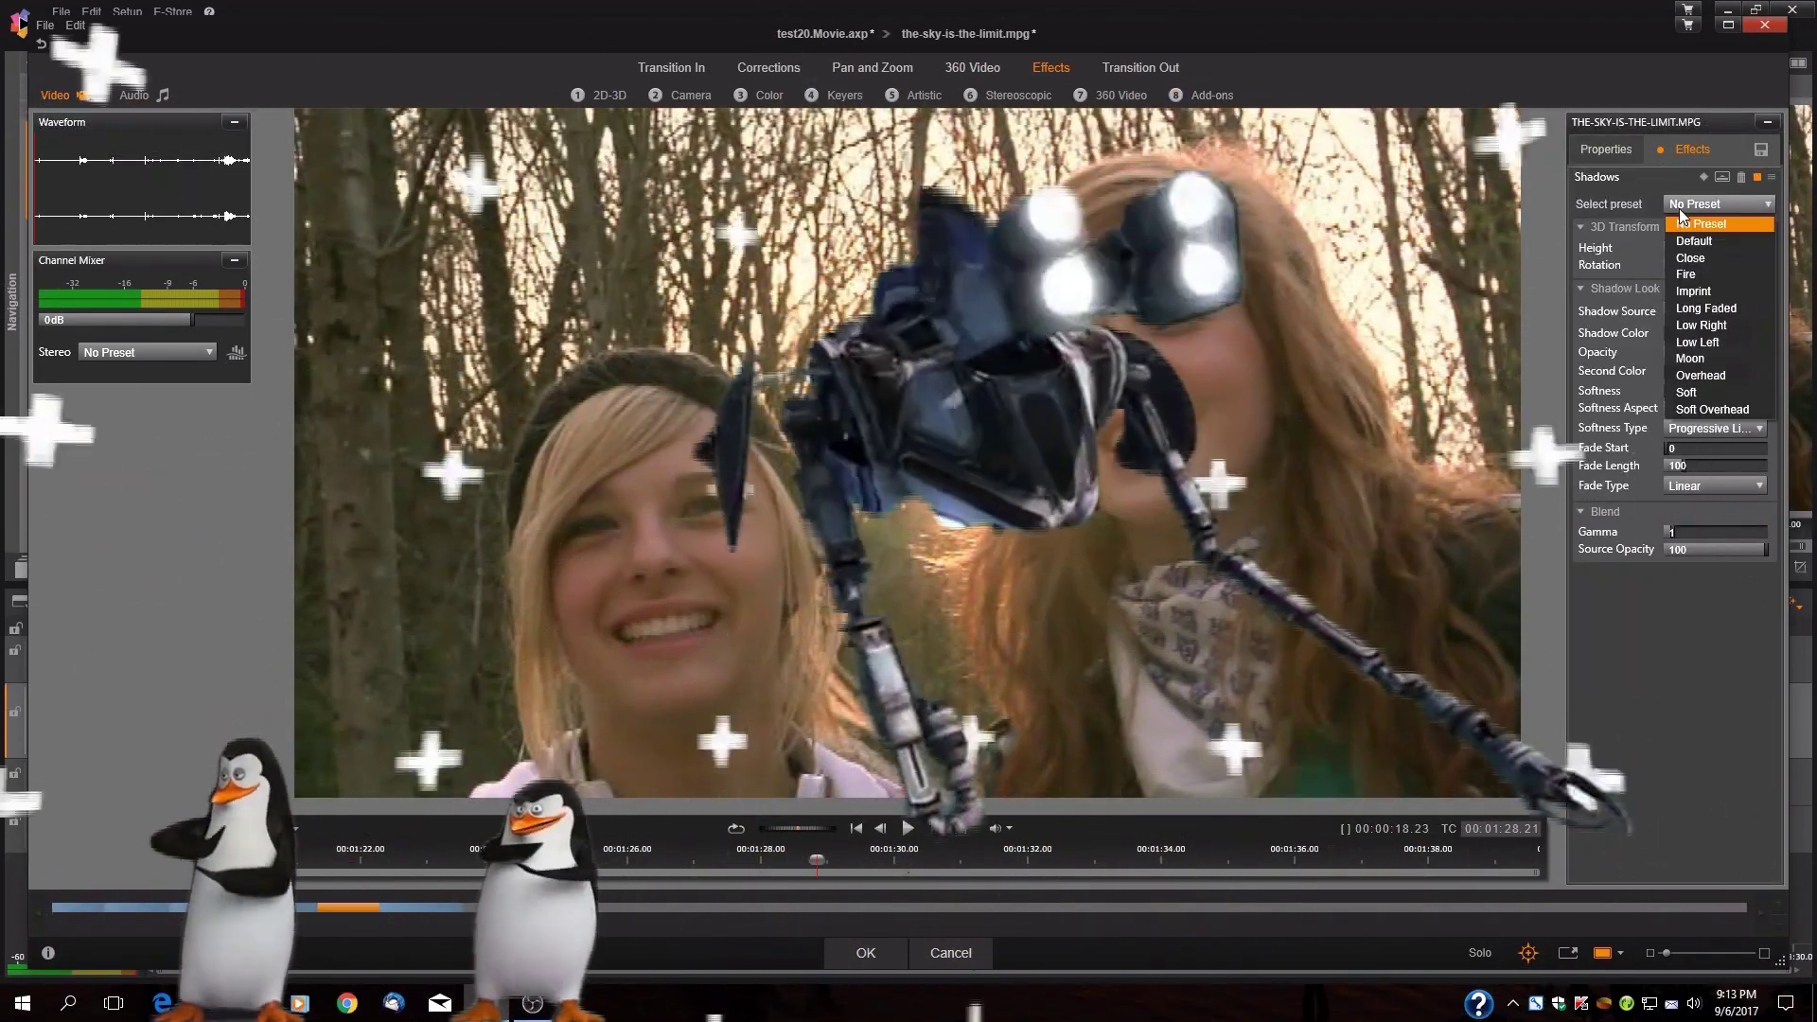
click(1694, 294)
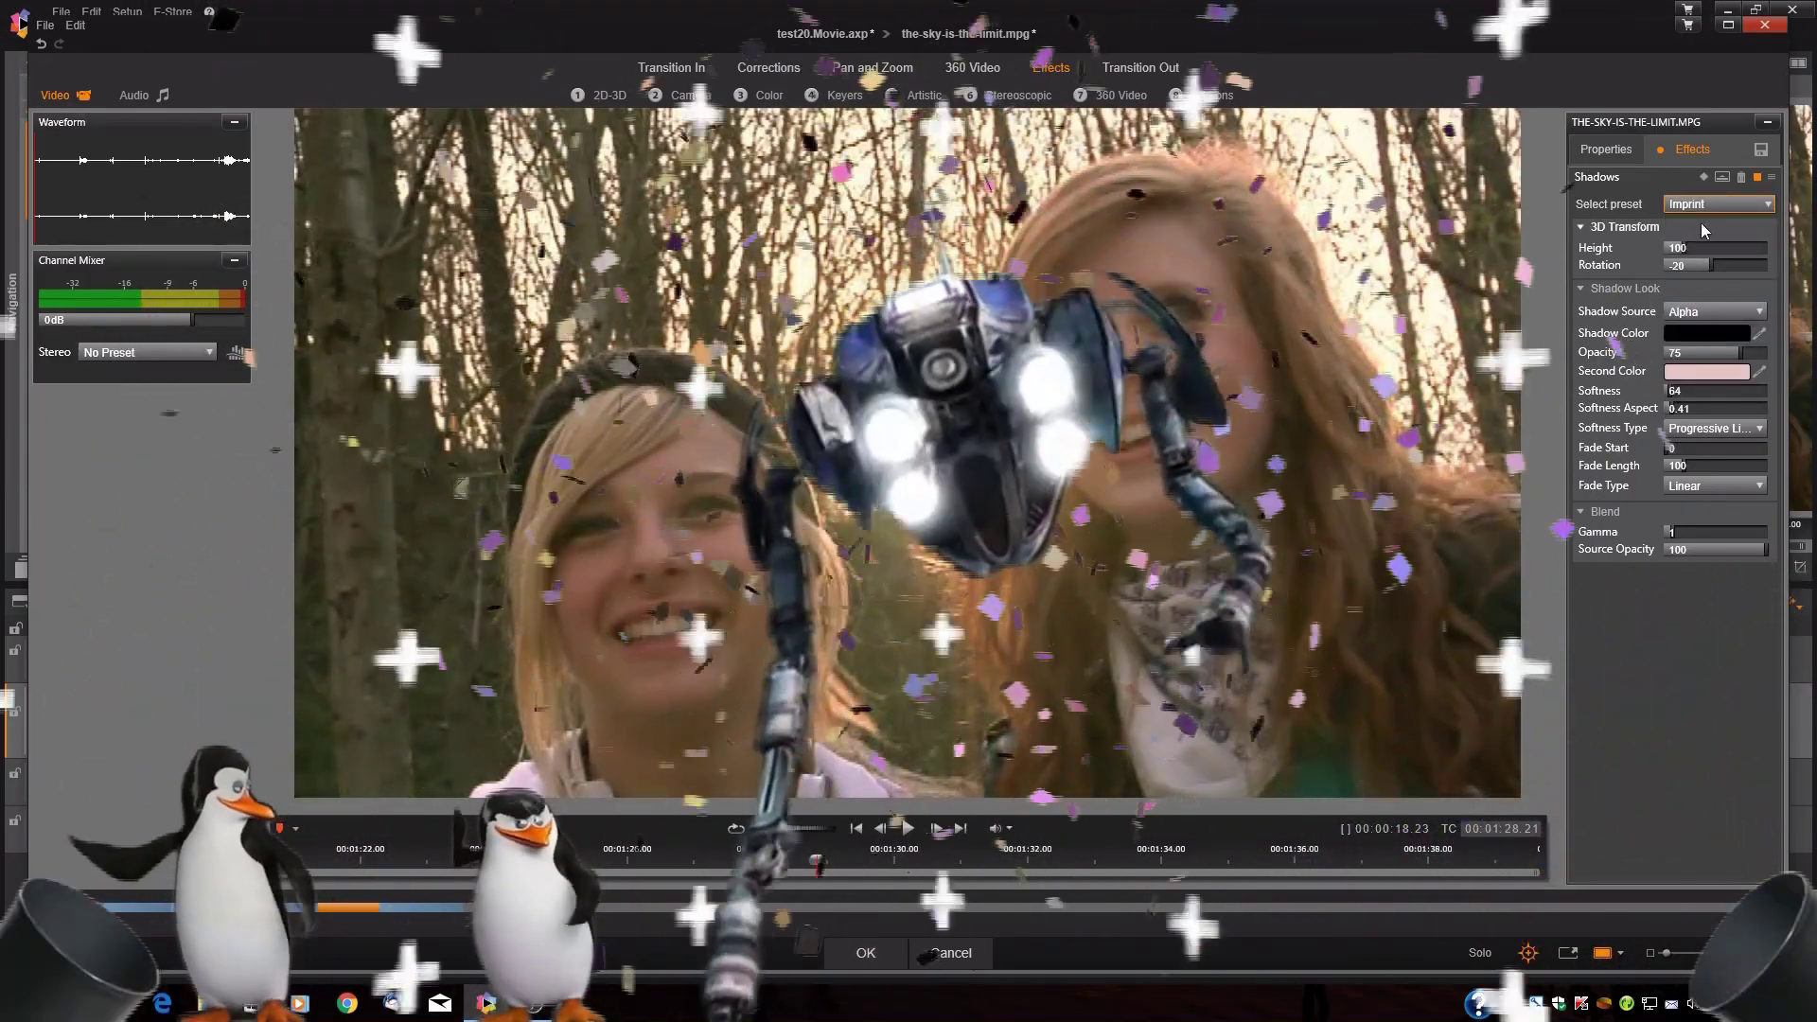
click(1708, 206)
click(1696, 272)
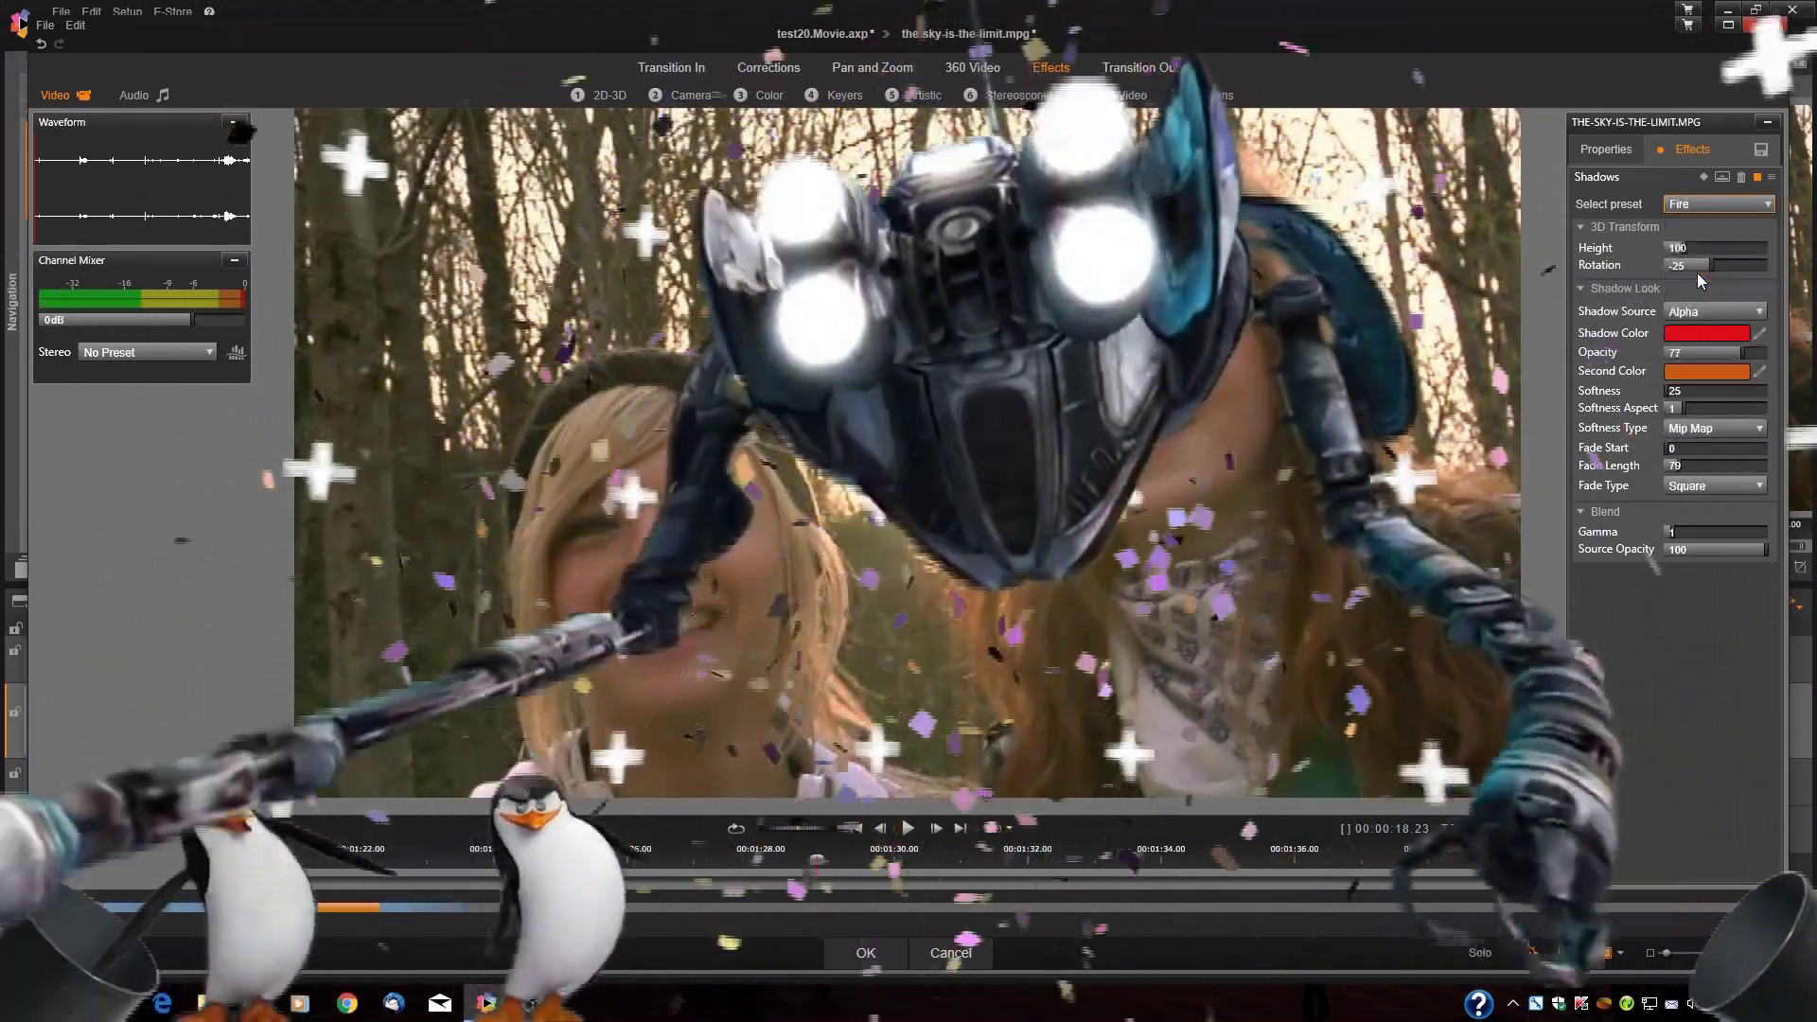
Apply the Moon preset of the Shadows effect to the fifth clip and accept the effect.
click(1708, 204)
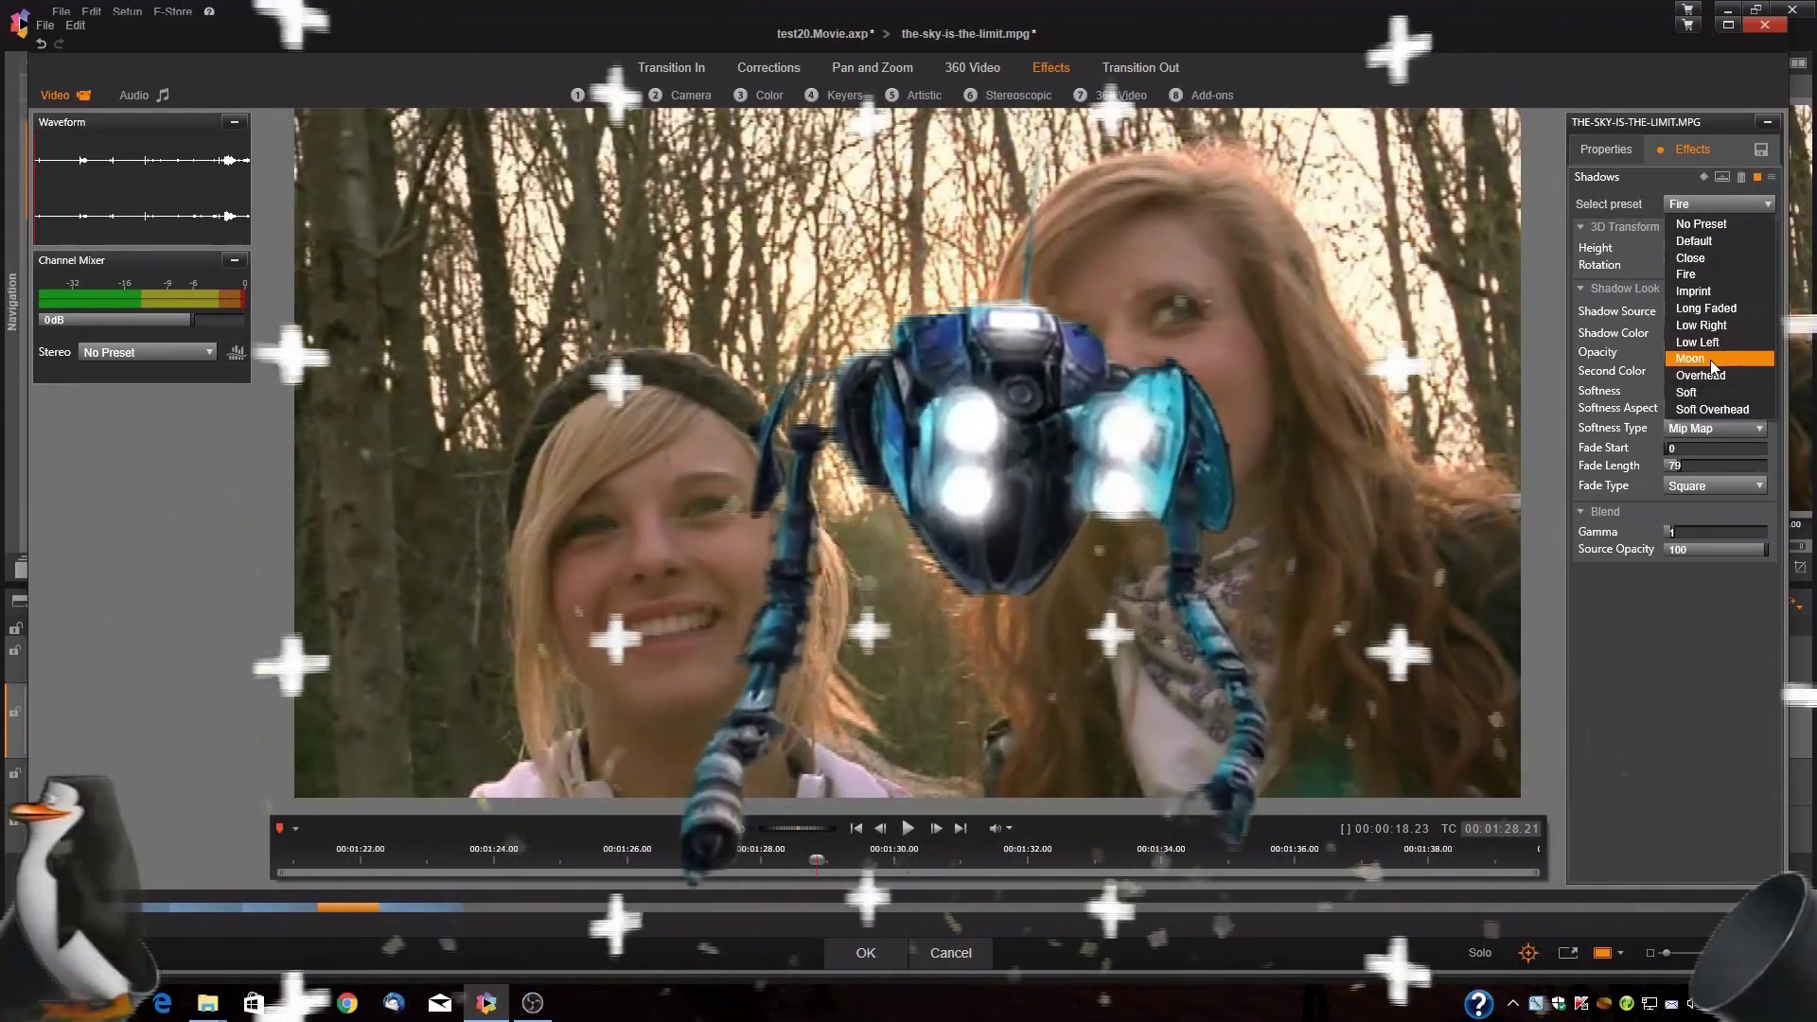
click(1710, 359)
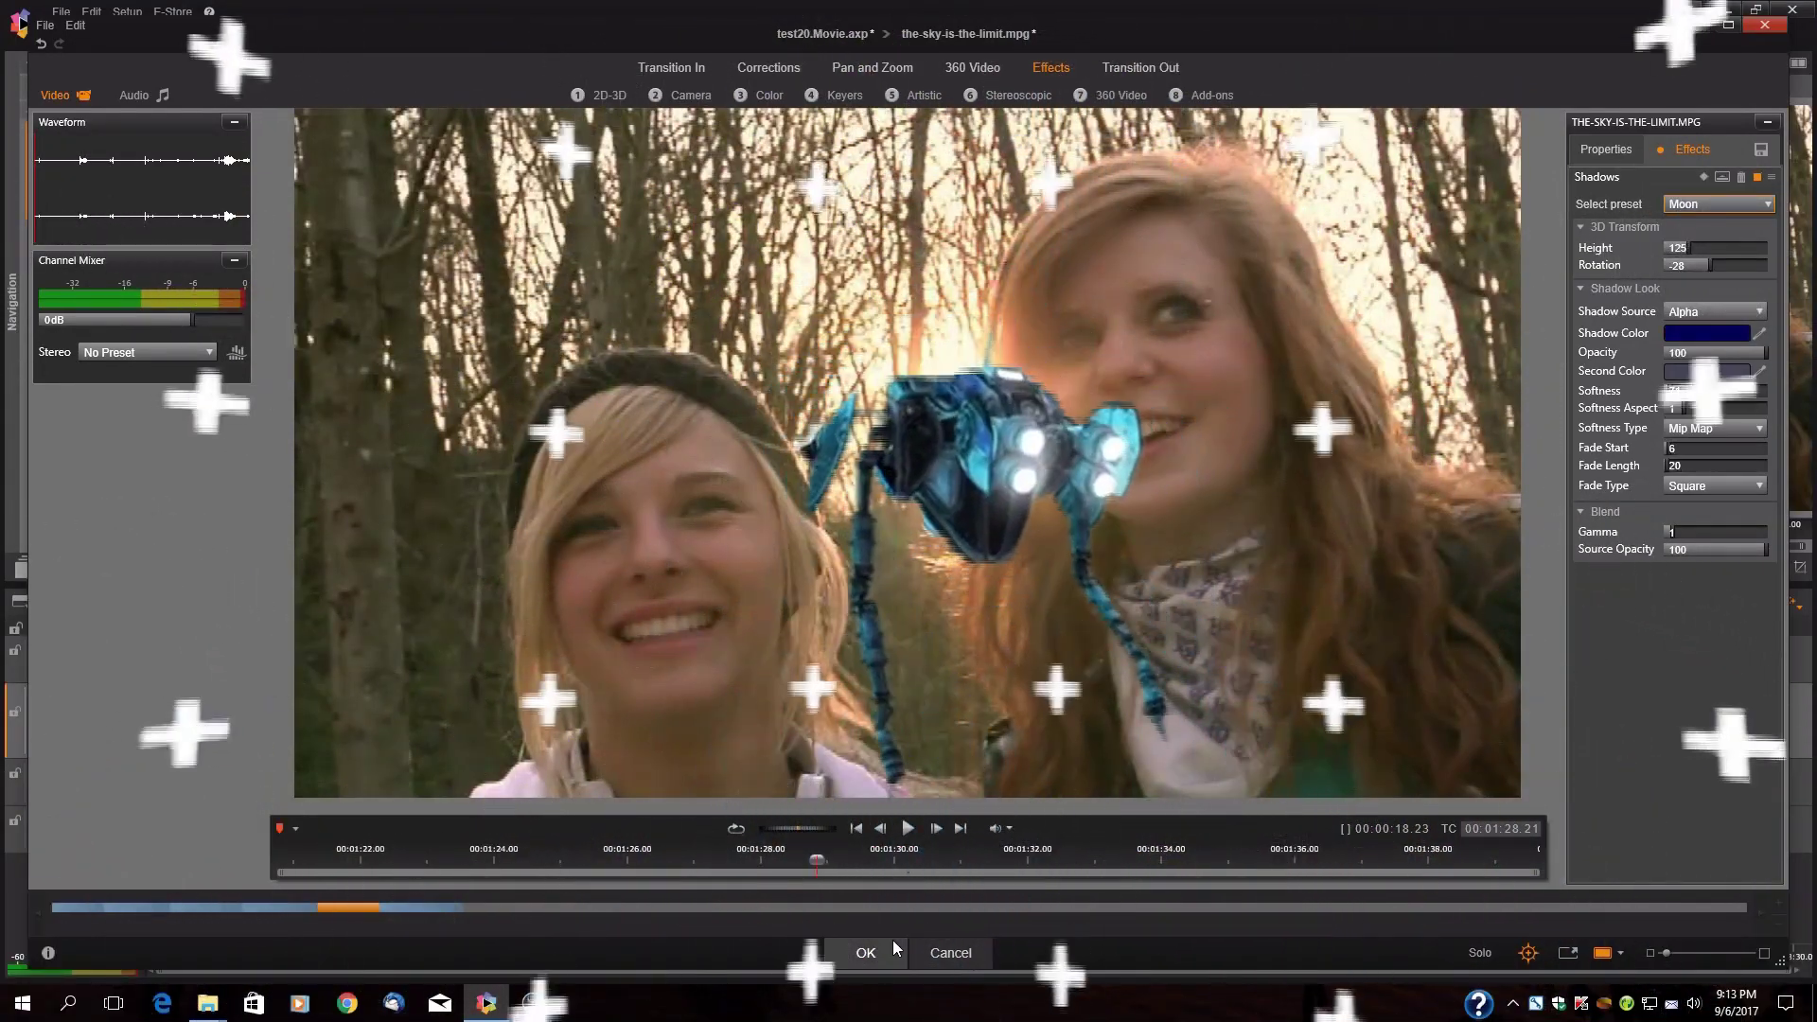
click(894, 948)
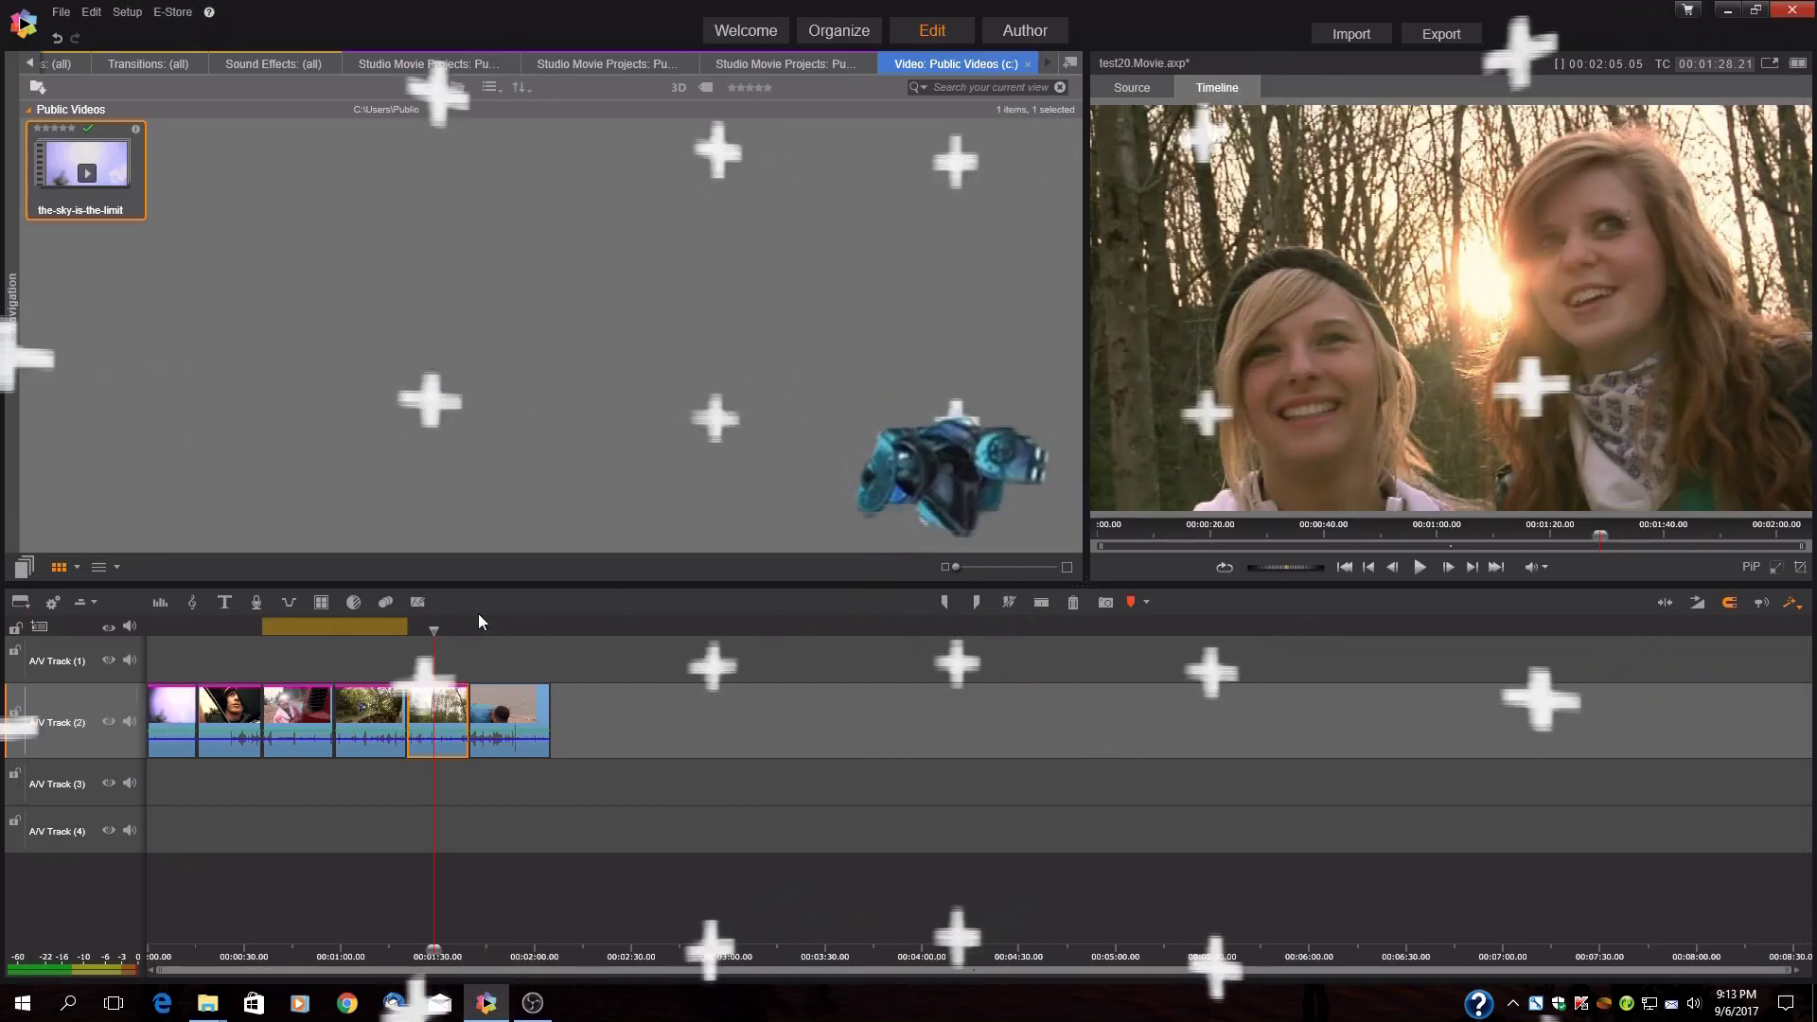